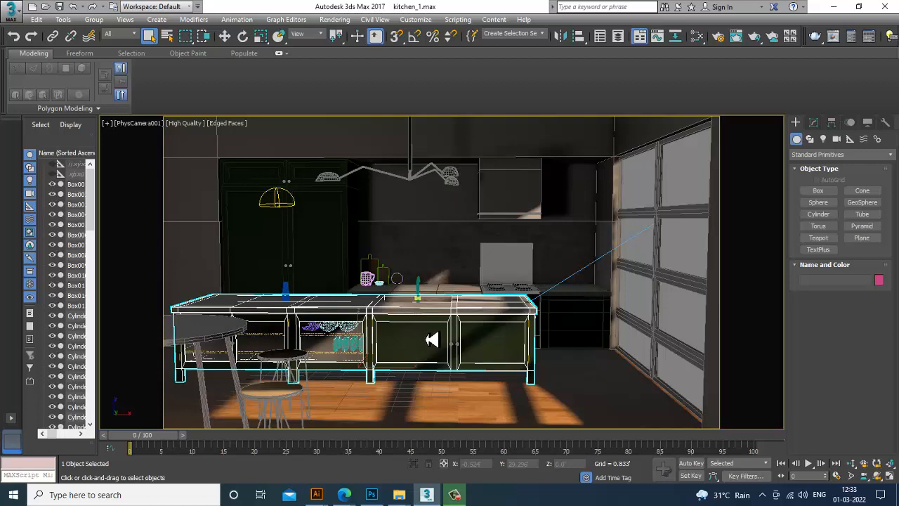
Open the kitchen reference image from the February 2021 folder with View Image File
key(p)
alt+middle_drag(419, 317, 424, 250)
scroll(435, 323, up, 4)
click(346, 21)
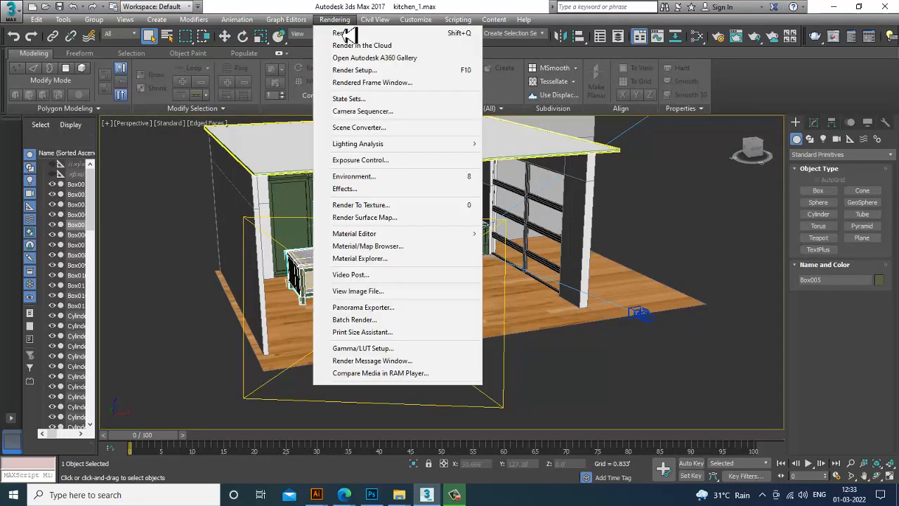
click(387, 292)
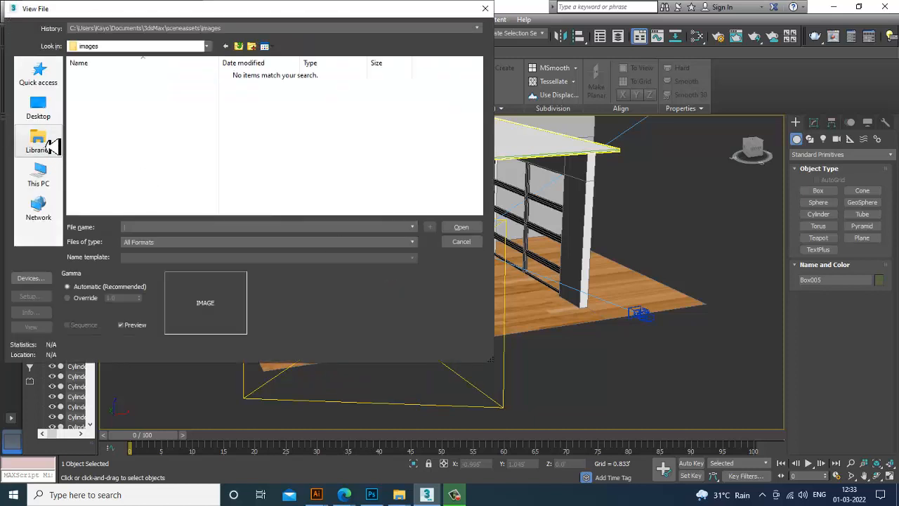
click(56, 182)
double_click(267, 184)
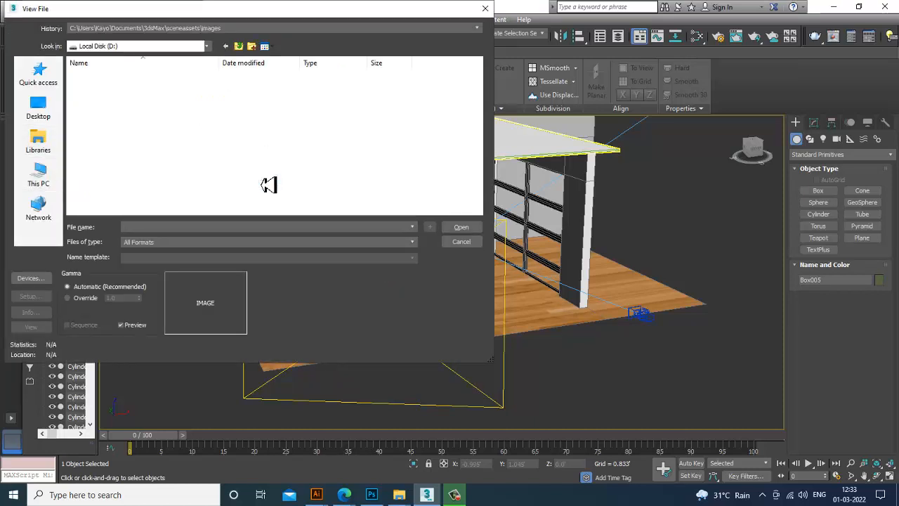
double_click(119, 99)
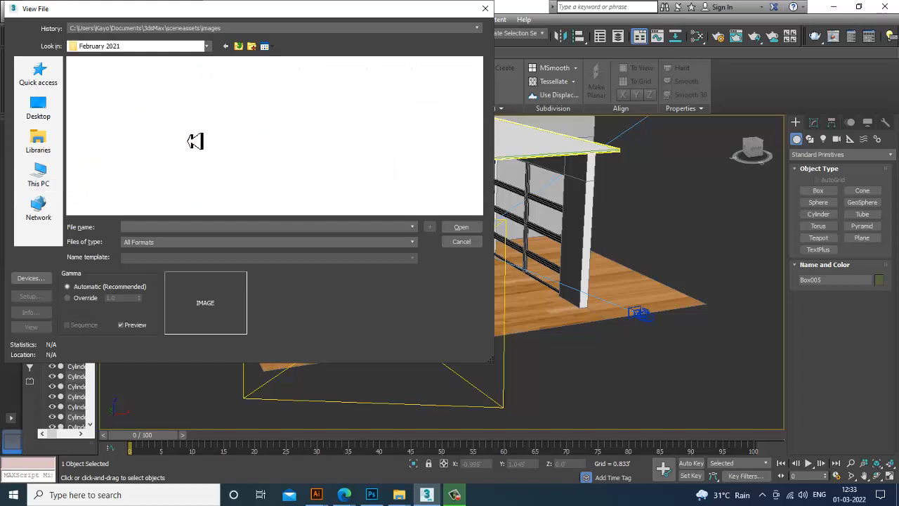
scroll(334, 177, down, 6)
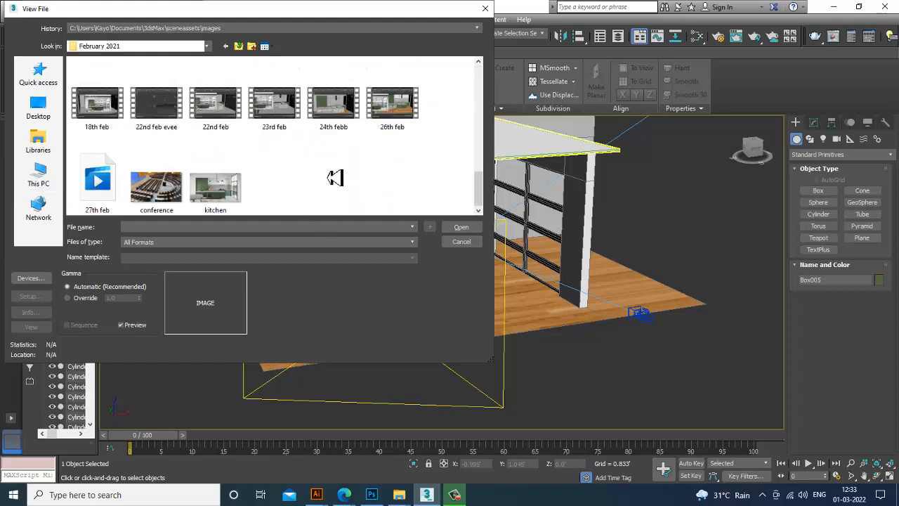
double_click(226, 191)
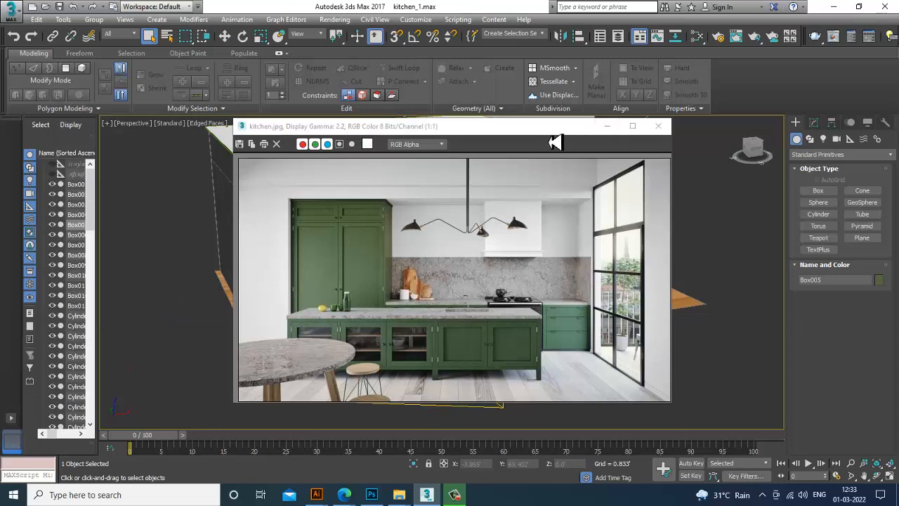
Move the reference image aside and compare the kitchen model in the viewport against it
drag(549, 133, 171, 132)
scroll(637, 249, down, 5)
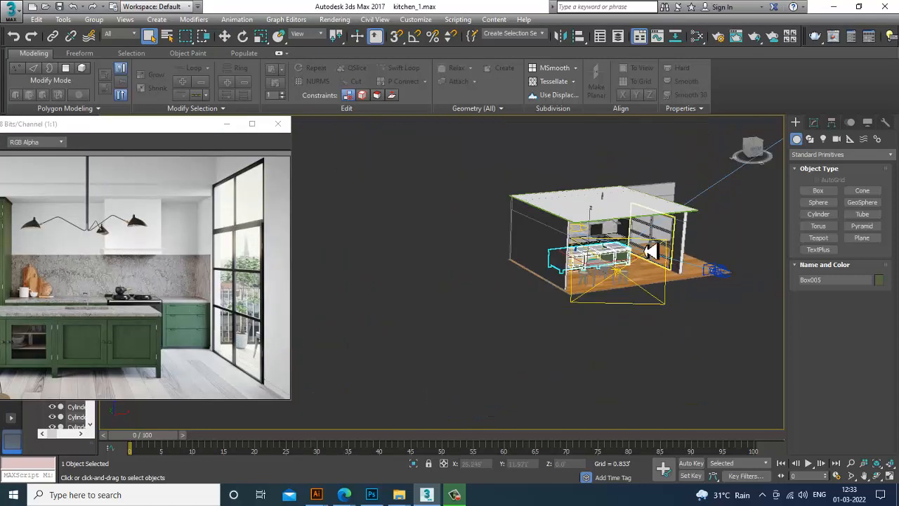
middle_drag(652, 251, 583, 343)
scroll(597, 270, up, 5)
alt+middle_drag(583, 342, 585, 294)
scroll(478, 307, up, 6)
click(479, 295)
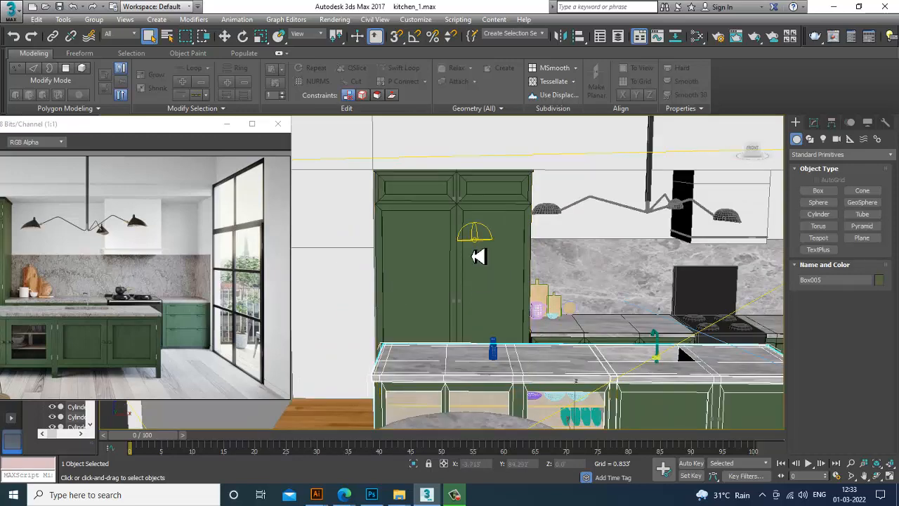
scroll(475, 249, down, 10)
scroll(532, 281, up, 8)
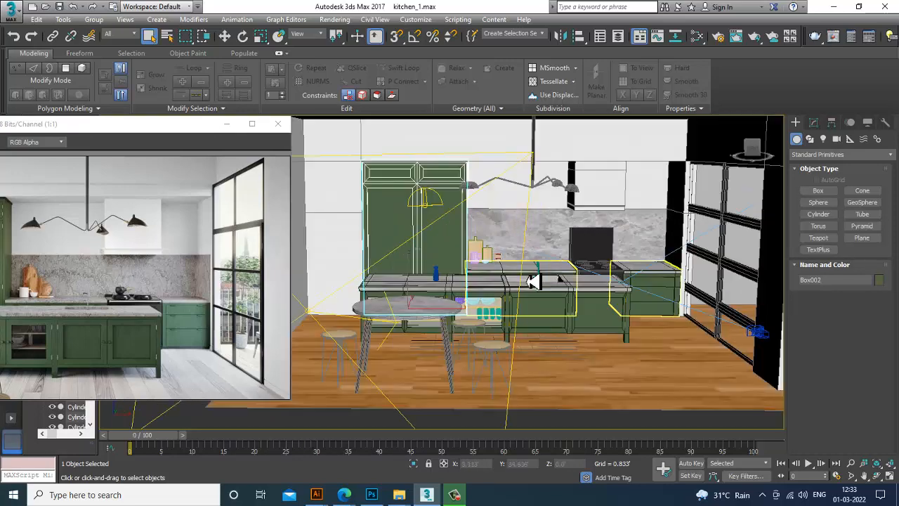
Start a test render of the scene and close the rendering window
click(347, 20)
click(359, 37)
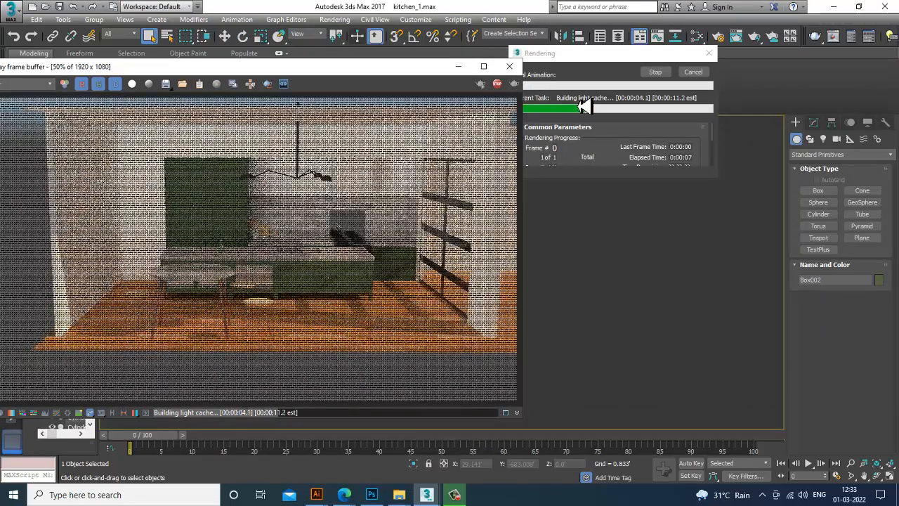
click(512, 68)
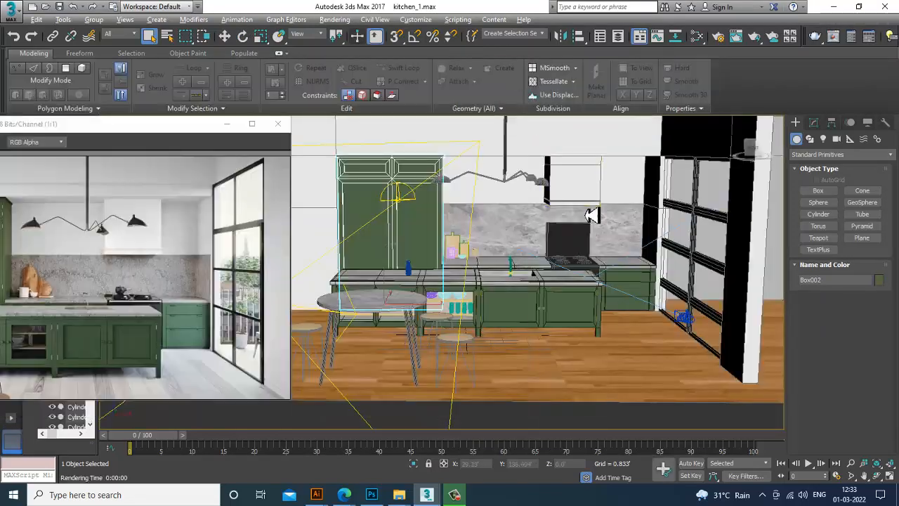
Select the VRaySun and move it slightly upward
scroll(592, 208, down, 7)
middle_drag(592, 210, 484, 241)
click(583, 166)
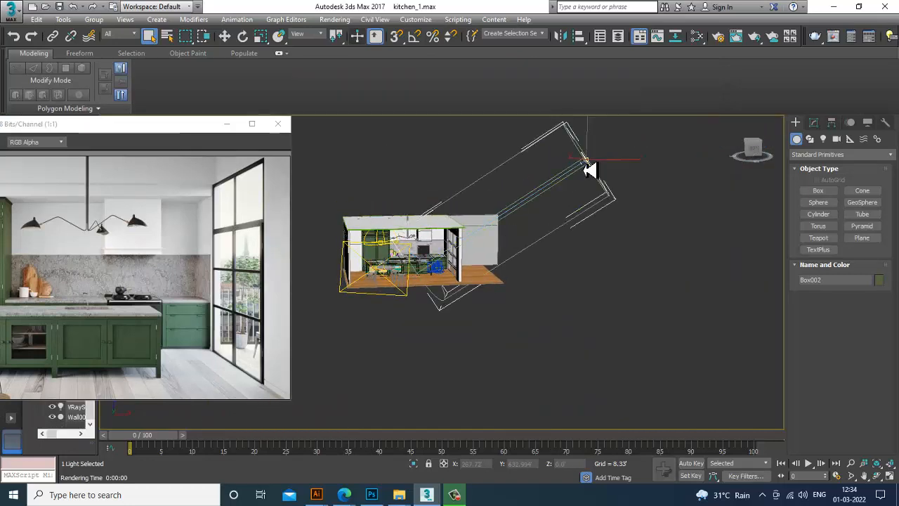
middle_drag(584, 169, 594, 215)
key(w)
drag(596, 210, 604, 192)
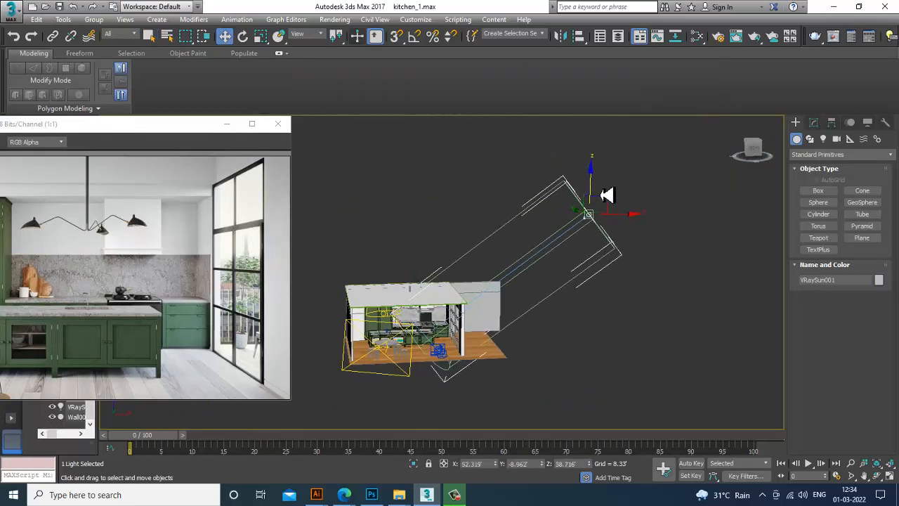
Set the sun's filter color to a warm tint (R 228, G 213, B 190) and its intensity multiplier to 0.05
click(815, 123)
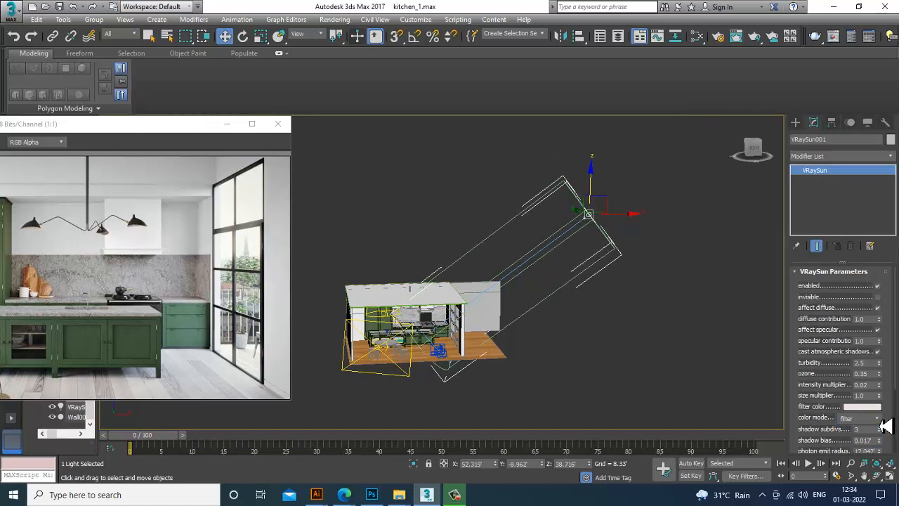
click(875, 407)
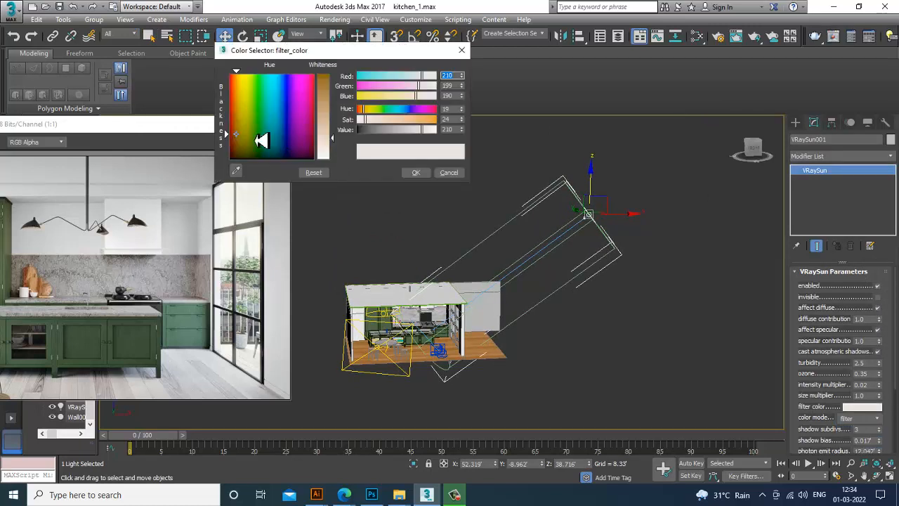
drag(239, 127, 239, 111)
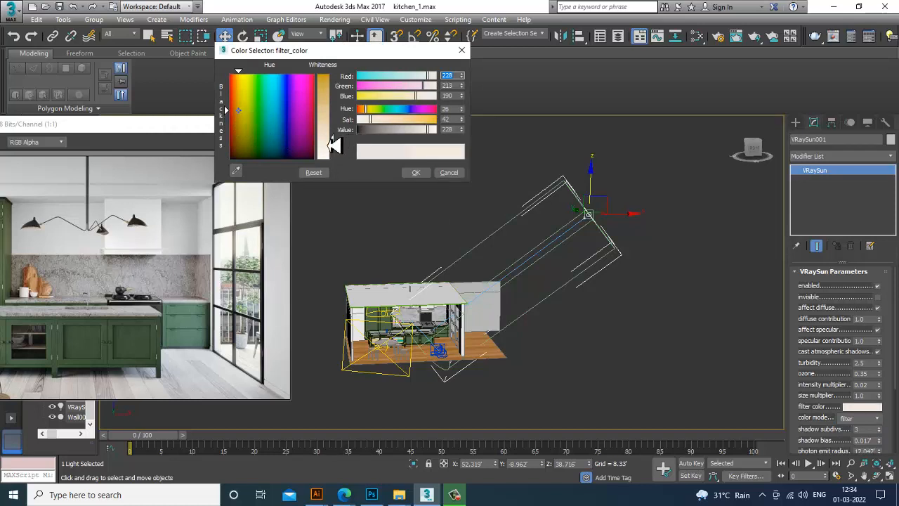
drag(331, 138, 329, 134)
click(417, 173)
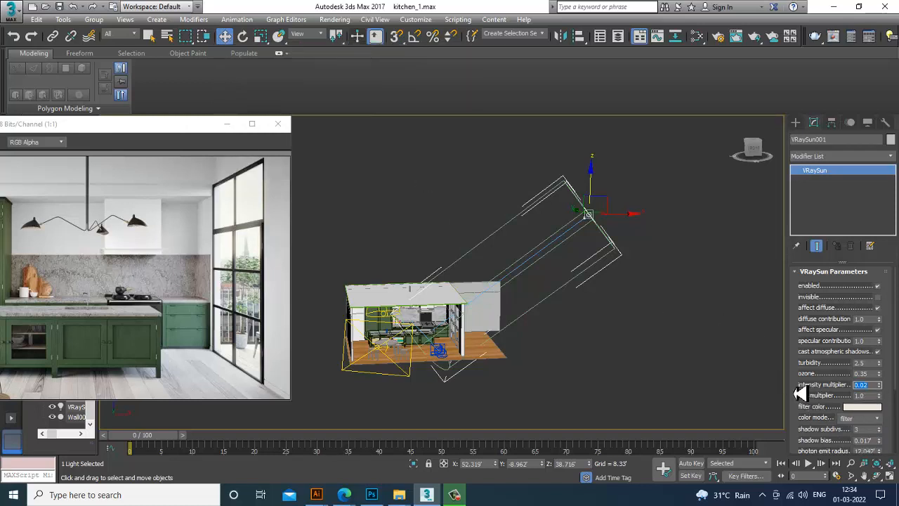
text(0.05)
key(Return)
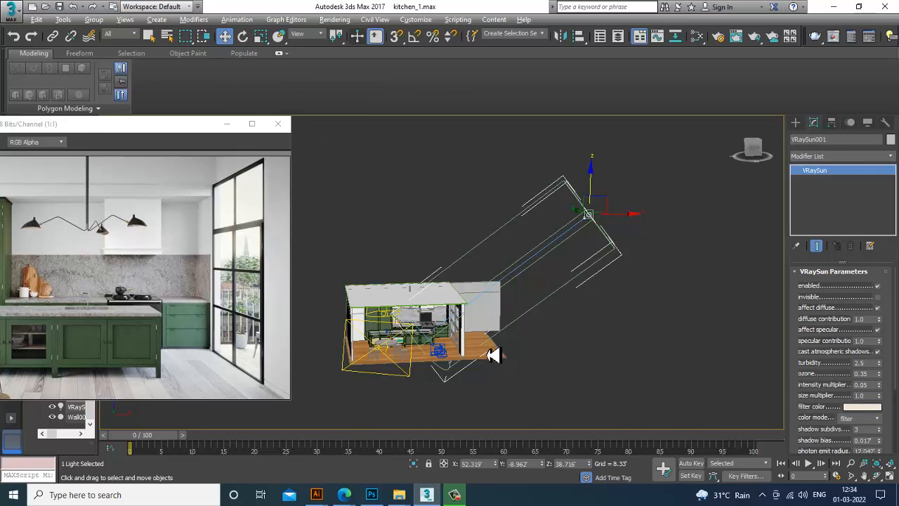
Select the VRayLight and inspect its multiplier setting
scroll(428, 355, up, 5)
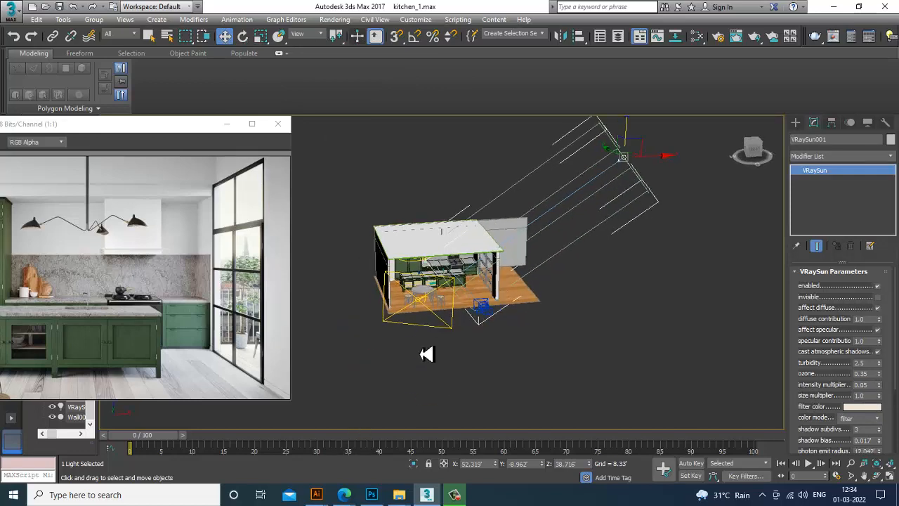
click(438, 317)
drag(866, 346, 792, 347)
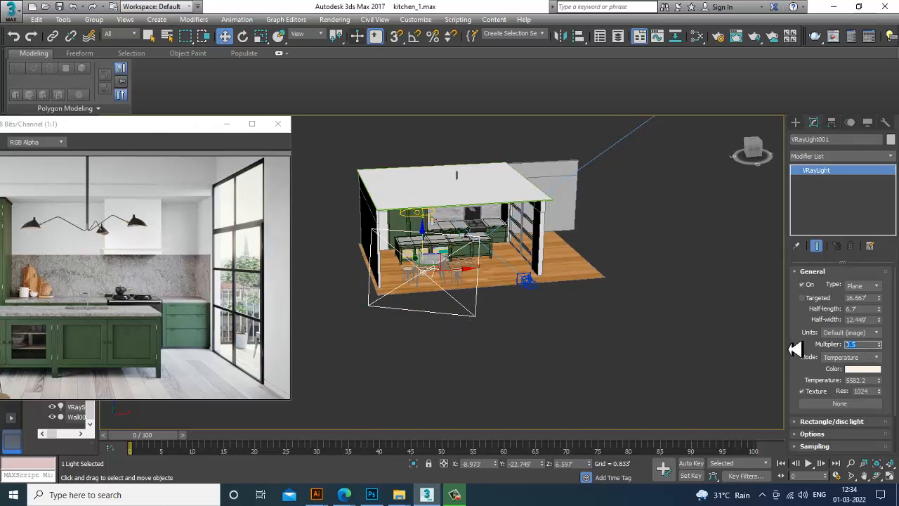
click(645, 352)
Switch to the camera view and start a render, stopping it partway
alt+middle_drag(530, 285, 582, 281)
scroll(553, 284, up, 3)
scroll(564, 316, up, 5)
scroll(594, 295, down, 4)
scroll(569, 267, up, 4)
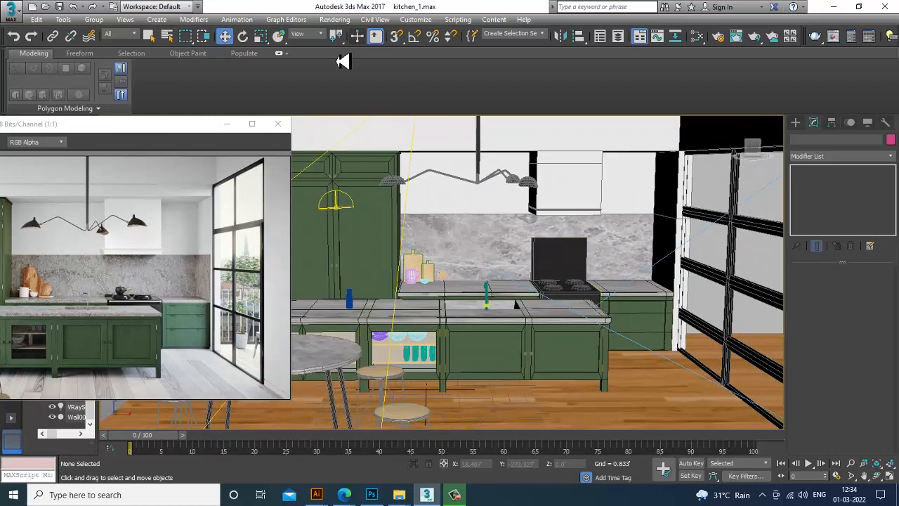
key(c)
click(336, 19)
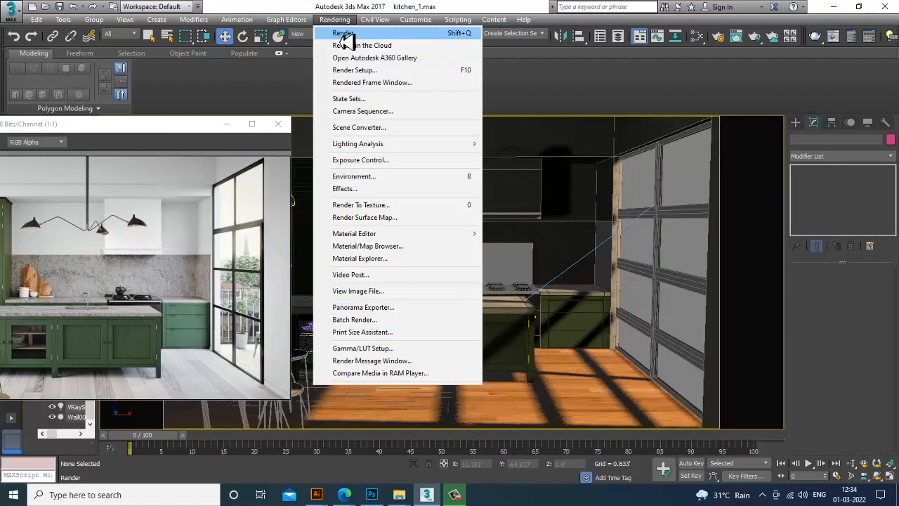
click(344, 35)
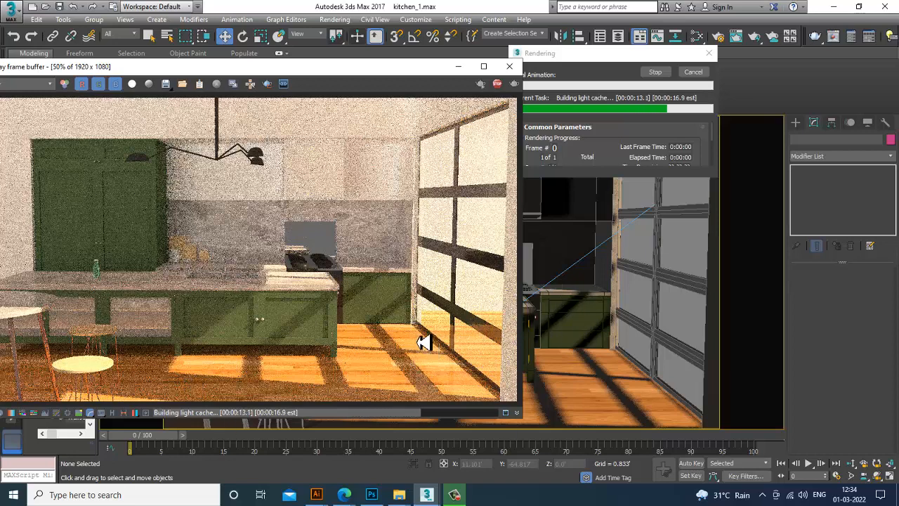
key(Escape)
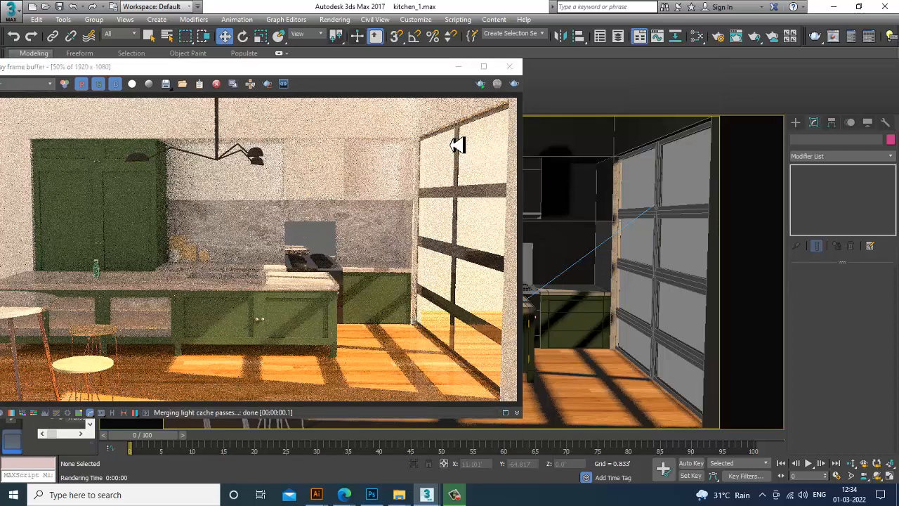
Close the frame buffer, select all objects and convert them to Editable Poly
click(509, 66)
key(ctrl+a)
right_click(393, 222)
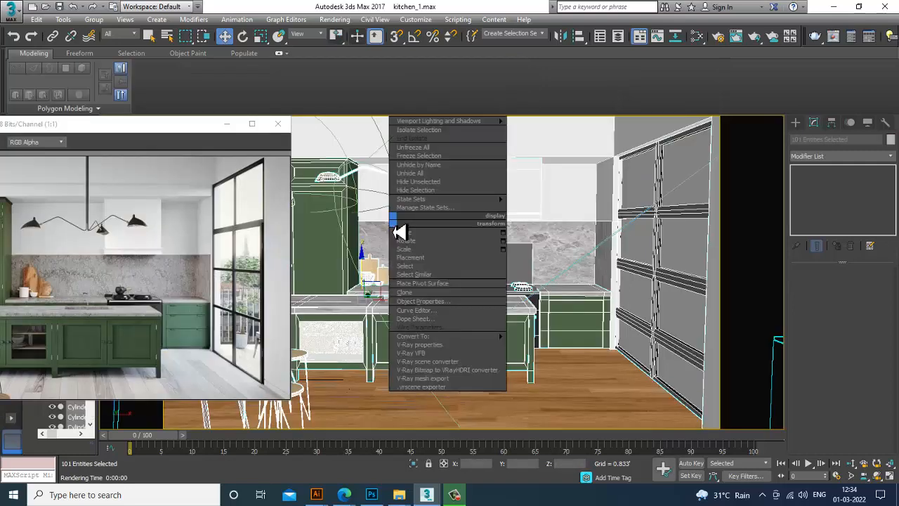
mouse_move(465, 345)
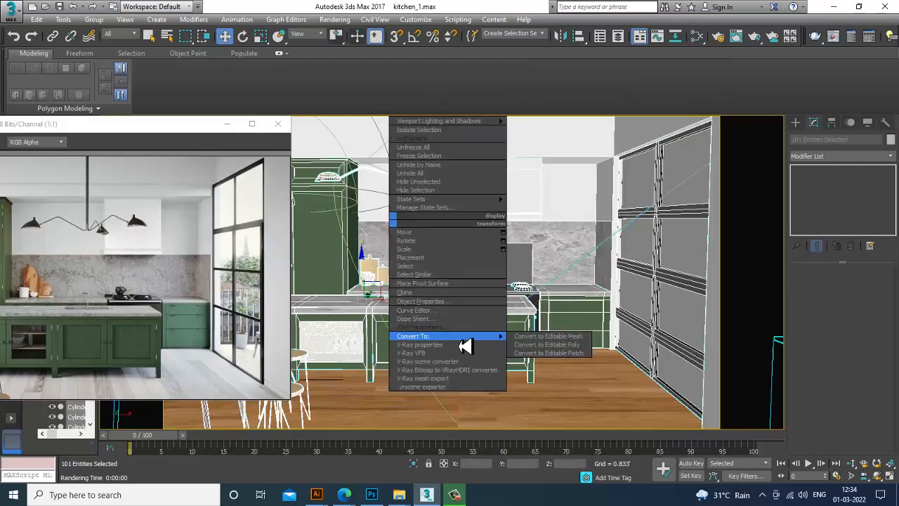
click(547, 345)
Open the Render Setup dialog and review its Common output and option settings
click(335, 19)
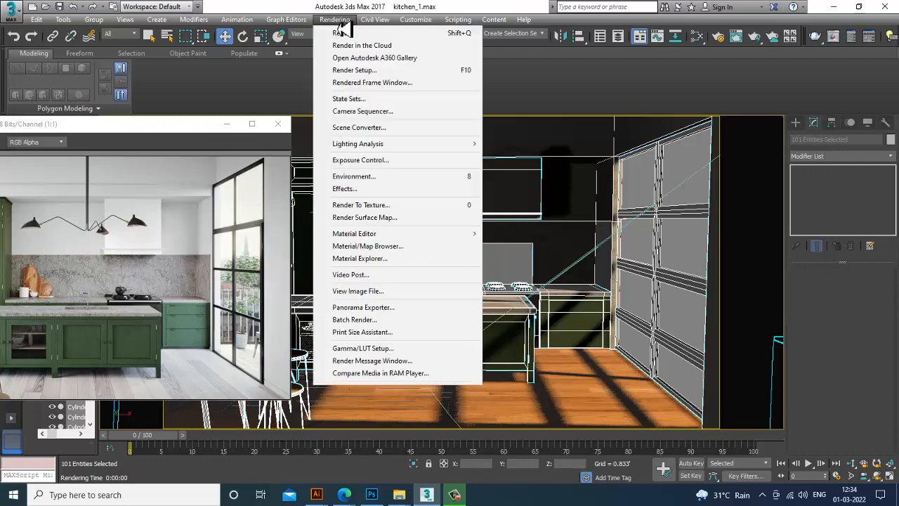
click(381, 79)
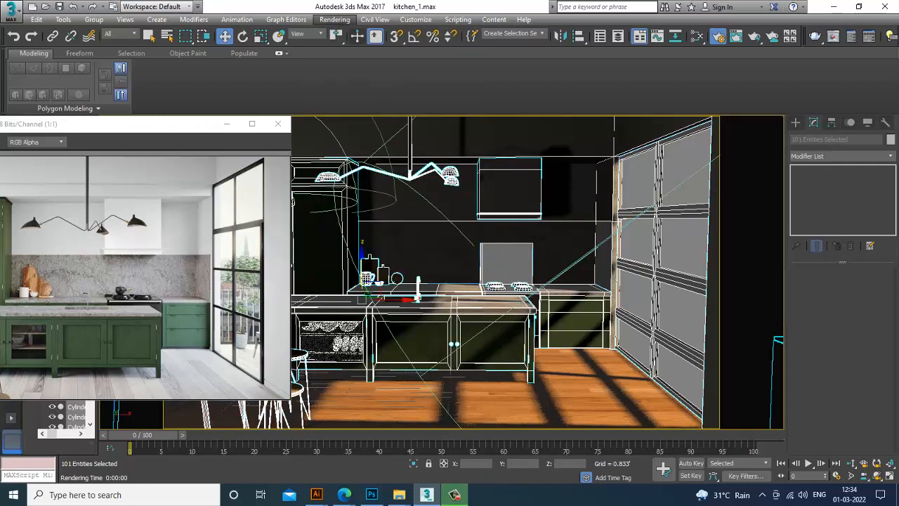
click(457, 495)
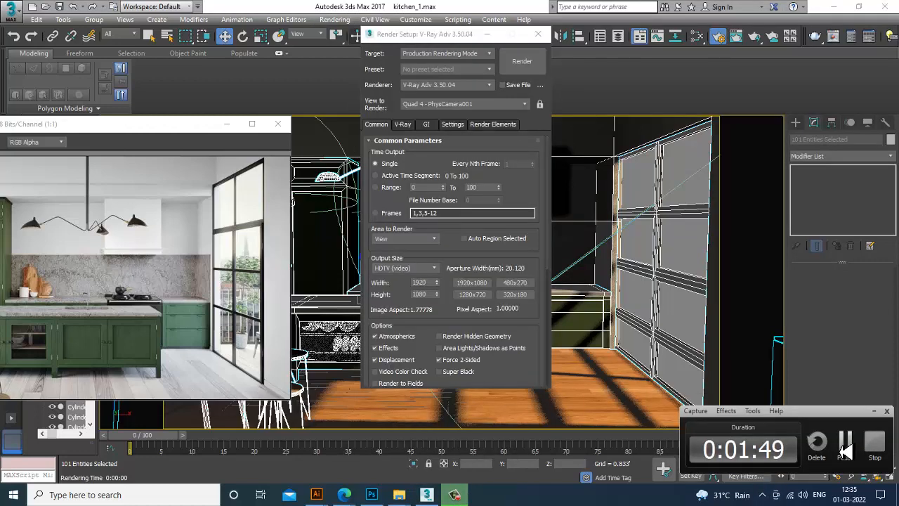
click(844, 453)
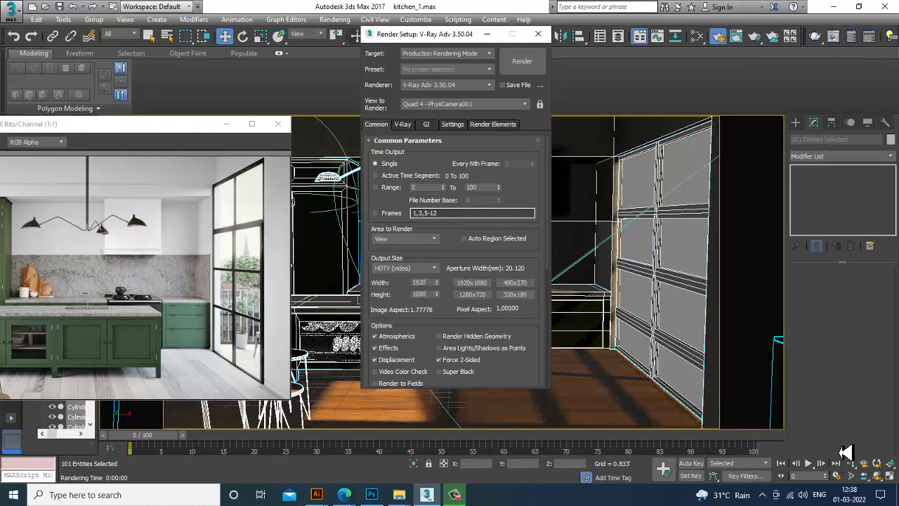
drag(421, 37, 555, 61)
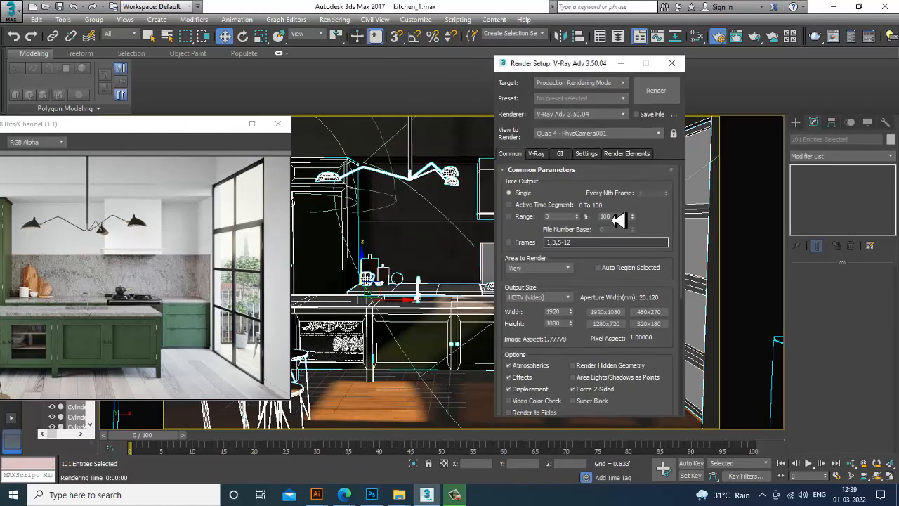
mouse_move(548, 345)
mouse_down()
mouse_move(553, 215)
mouse_move(554, 293)
mouse_up()
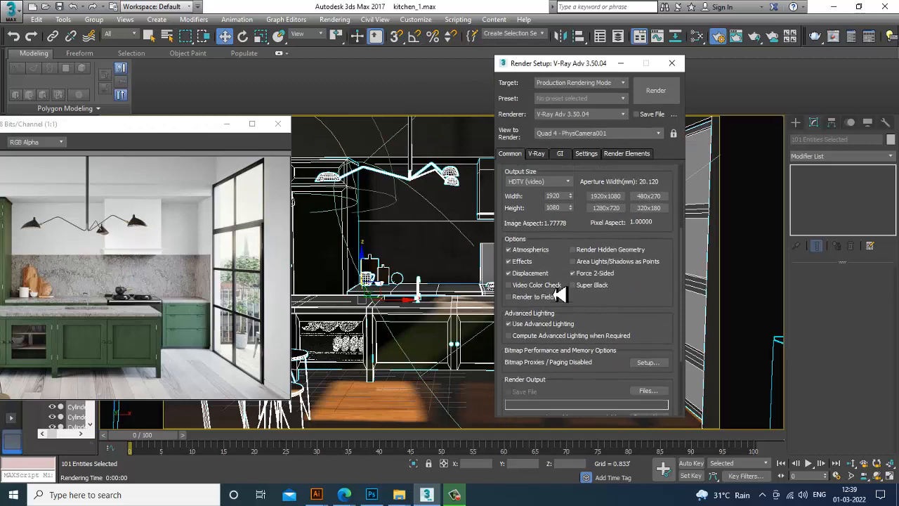
On the V-Ray settings, show advanced image sampler options and set the image sampler type to Bucket
click(536, 156)
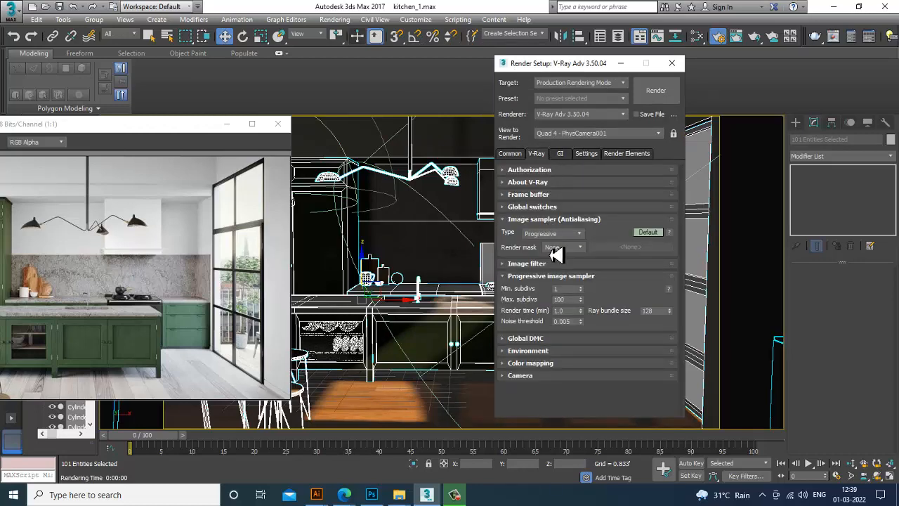
click(645, 233)
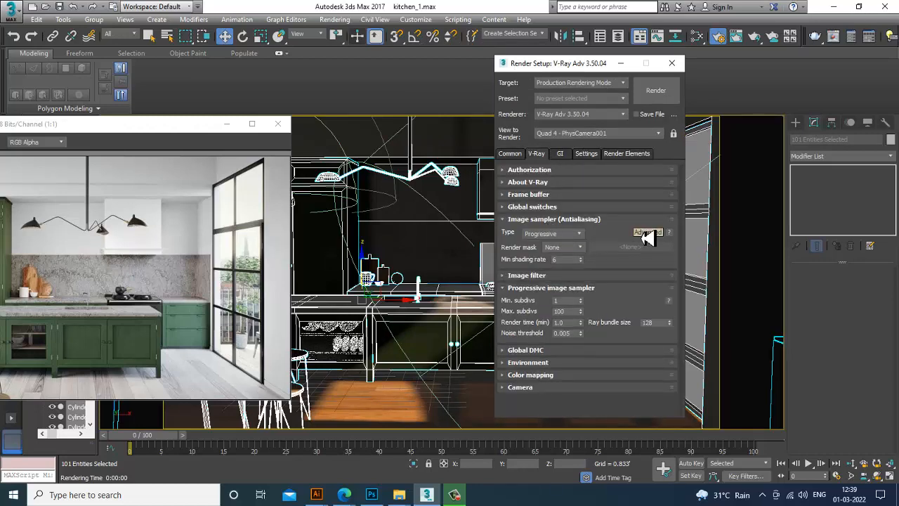
click(529, 207)
click(572, 330)
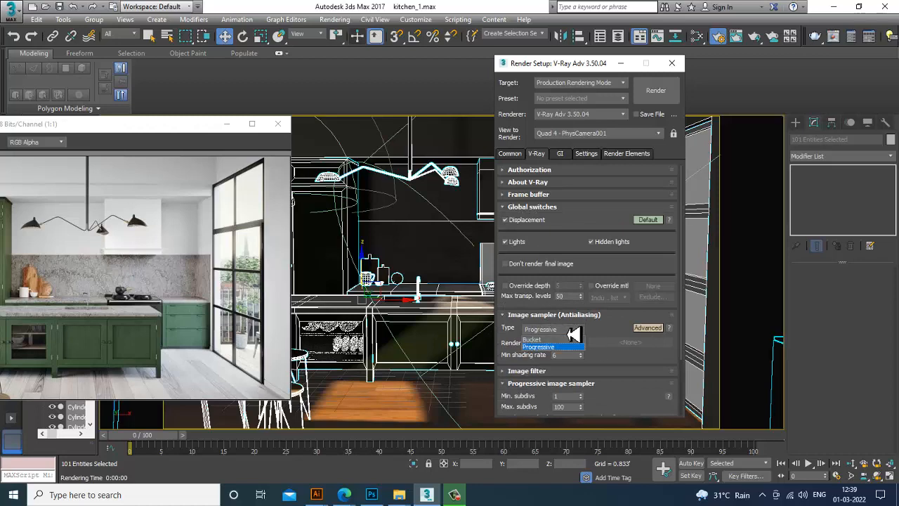
click(555, 340)
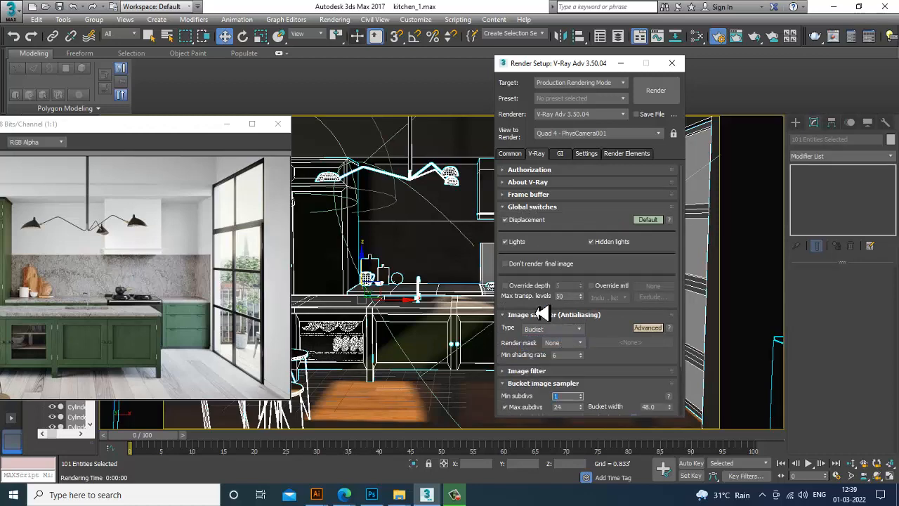
Set the antialiasing image filter to Catmull-Rom
scroll(548, 295, down, 3)
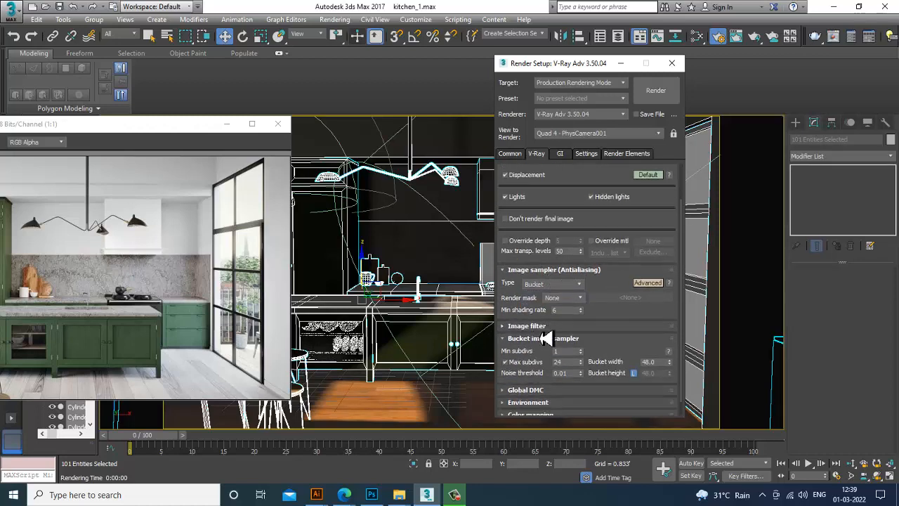
click(544, 327)
click(653, 350)
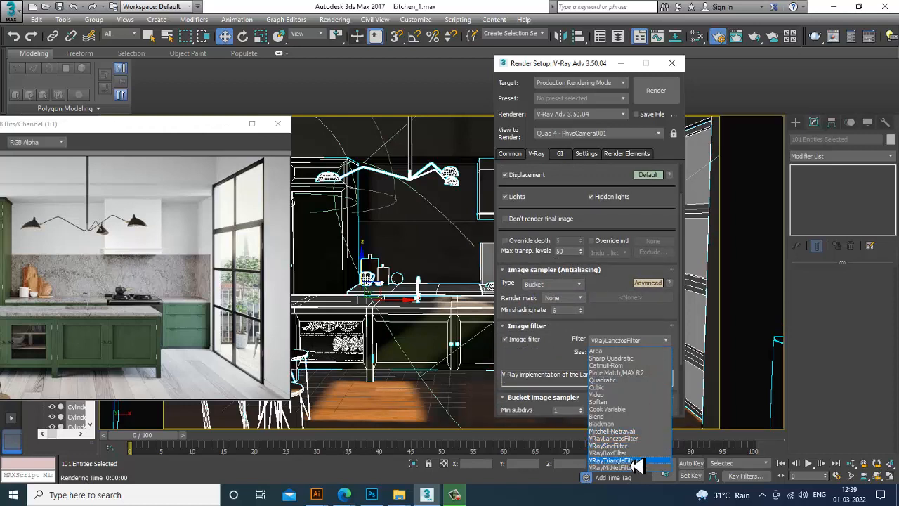
click(613, 366)
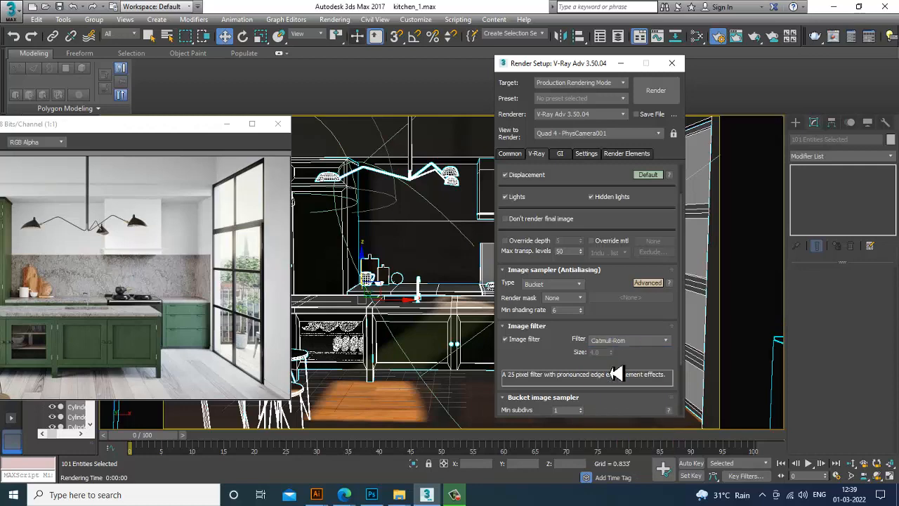
In Global DMC, enable Lock noise pattern and set min samples to 32 and noise threshold to 0.001
scroll(572, 293, down, 3)
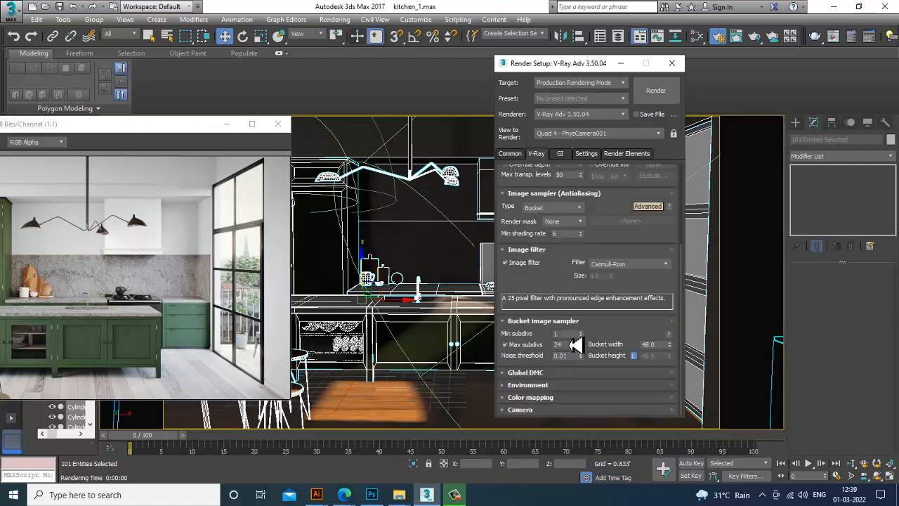
click(544, 375)
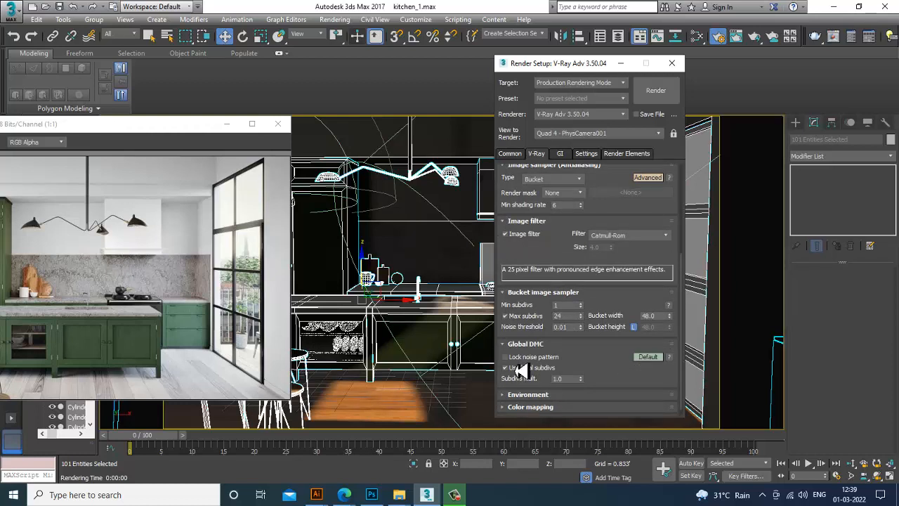
click(523, 357)
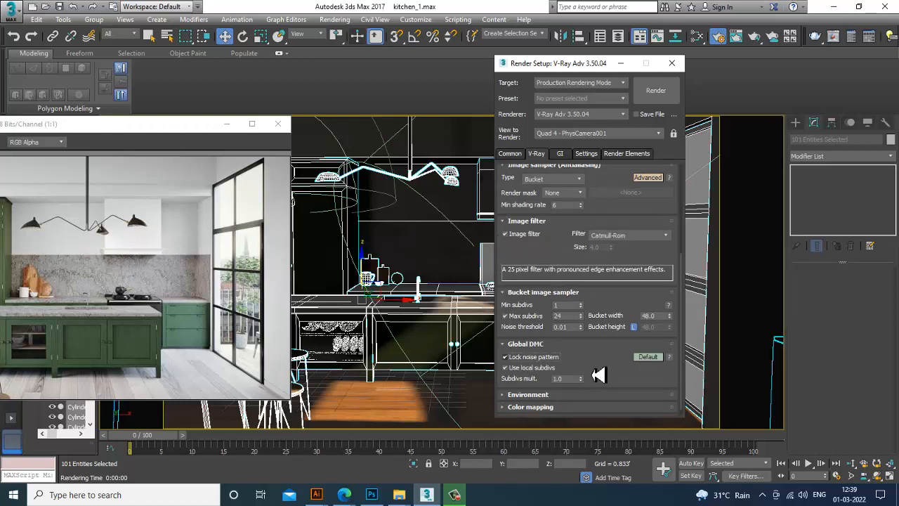
click(647, 357)
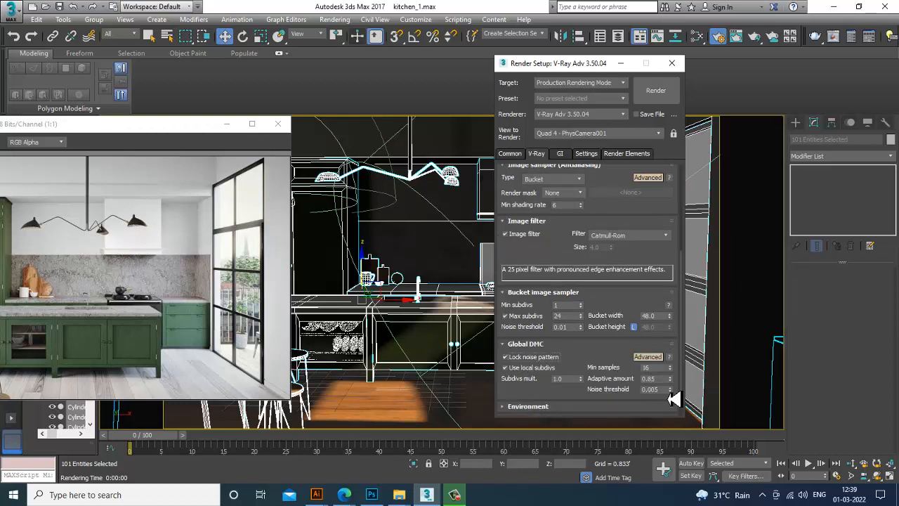
mouse_move(579, 388)
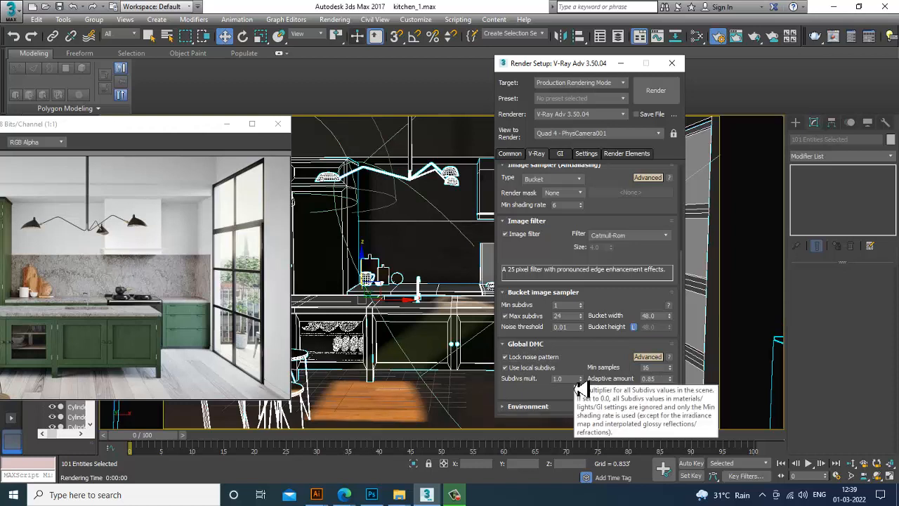
drag(641, 390, 718, 415)
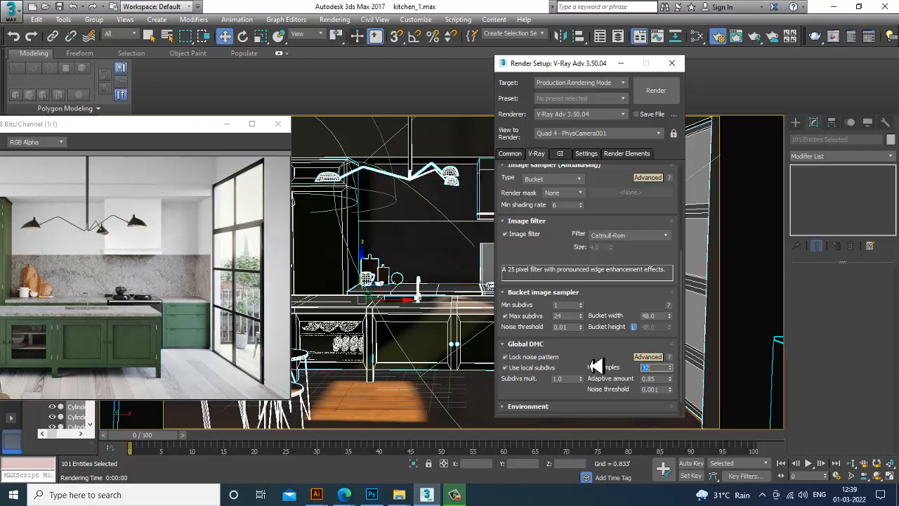
Enable the GI environment override in the Environment rollout
scroll(594, 282, down, 1)
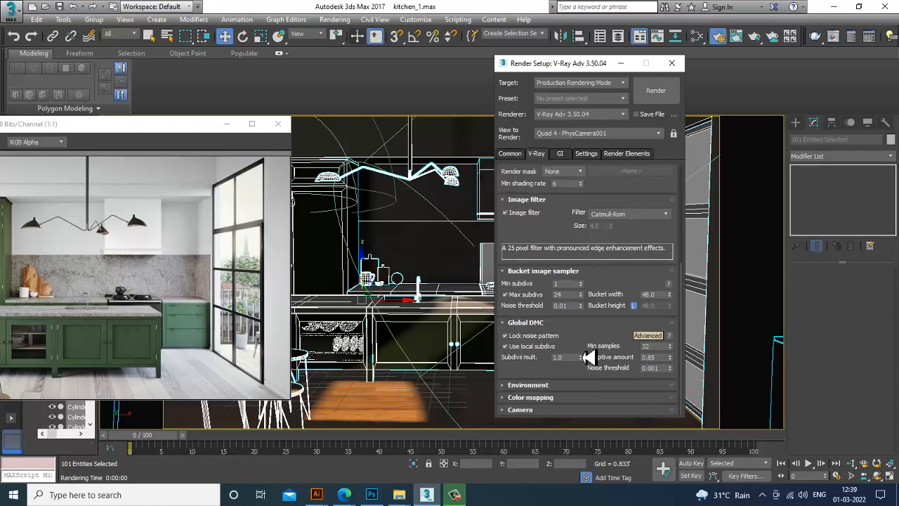
click(543, 387)
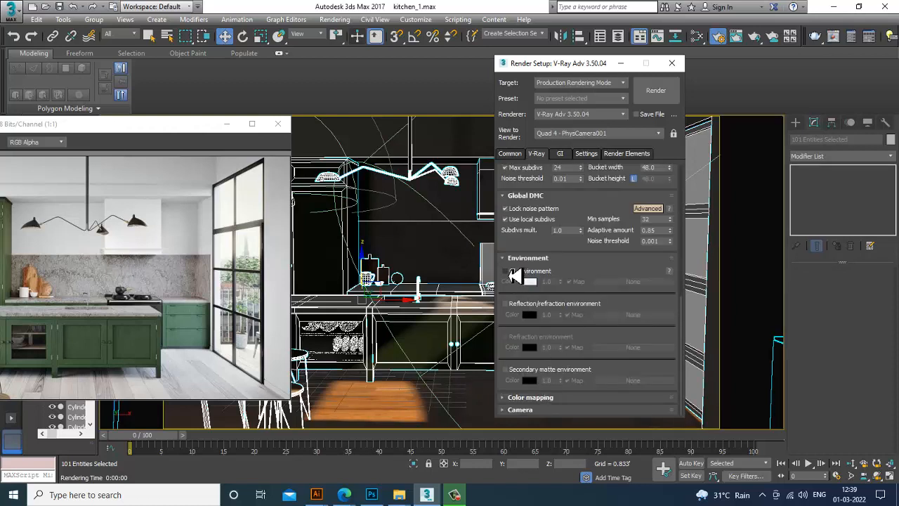
click(505, 271)
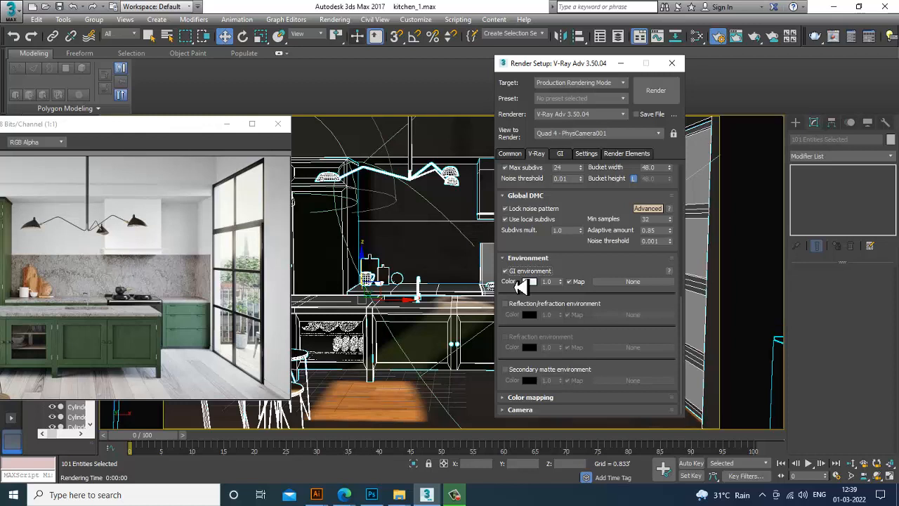
Set the color mapping type to Exponential
click(558, 397)
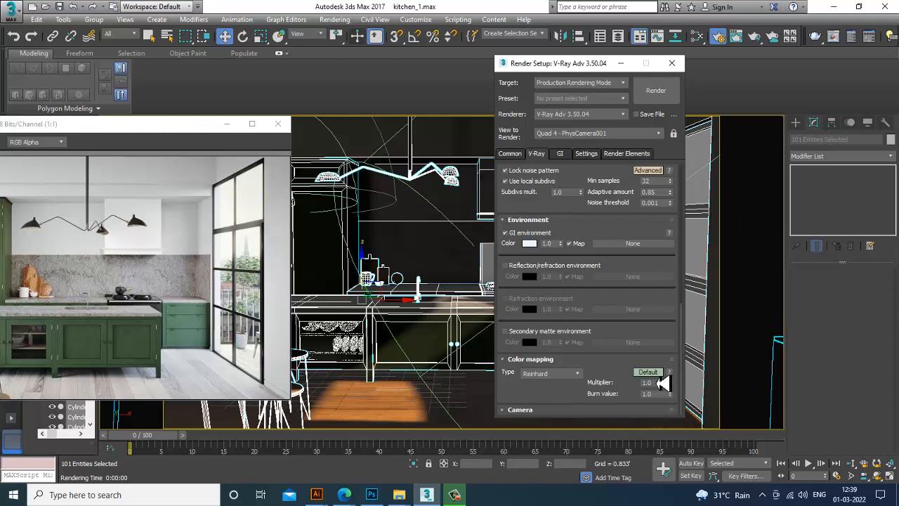
click(552, 373)
click(548, 394)
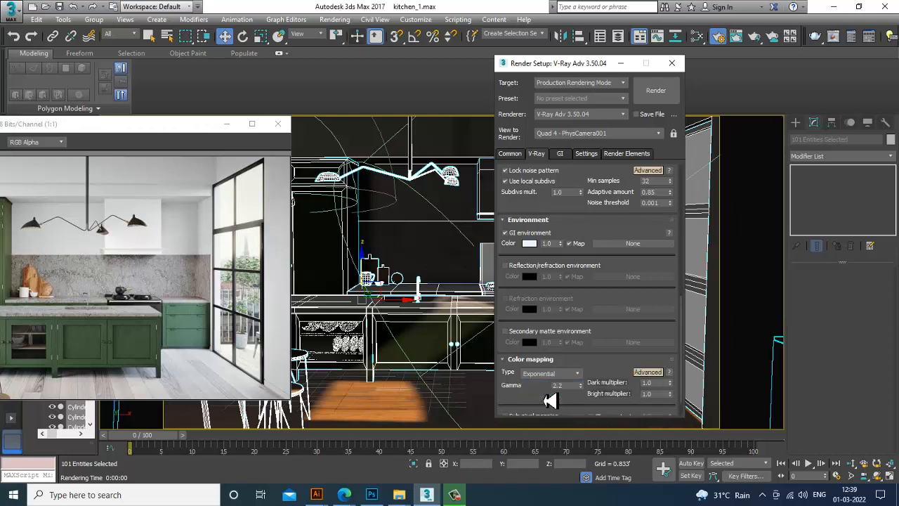
On the GI settings, set the primary engine to Irradiance map and the secondary engine to Light cache
scroll(551, 388, down, 2)
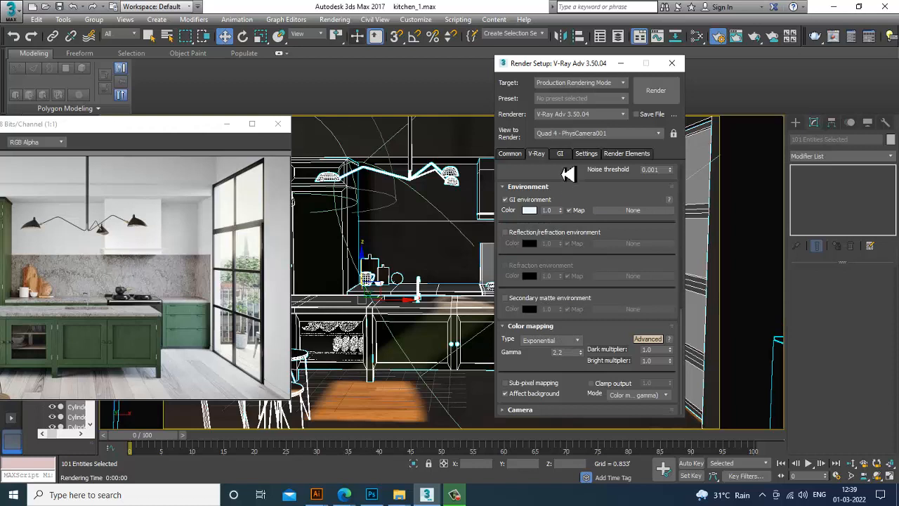
click(560, 154)
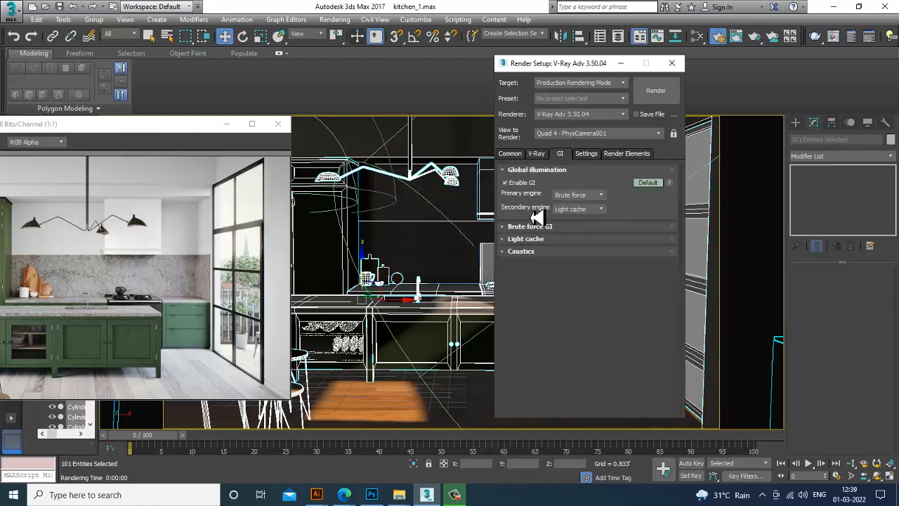
click(594, 197)
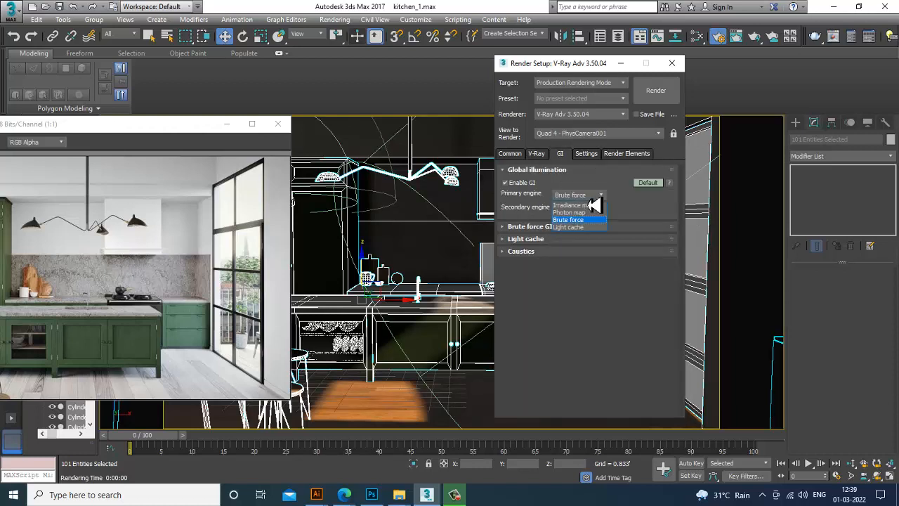
click(594, 206)
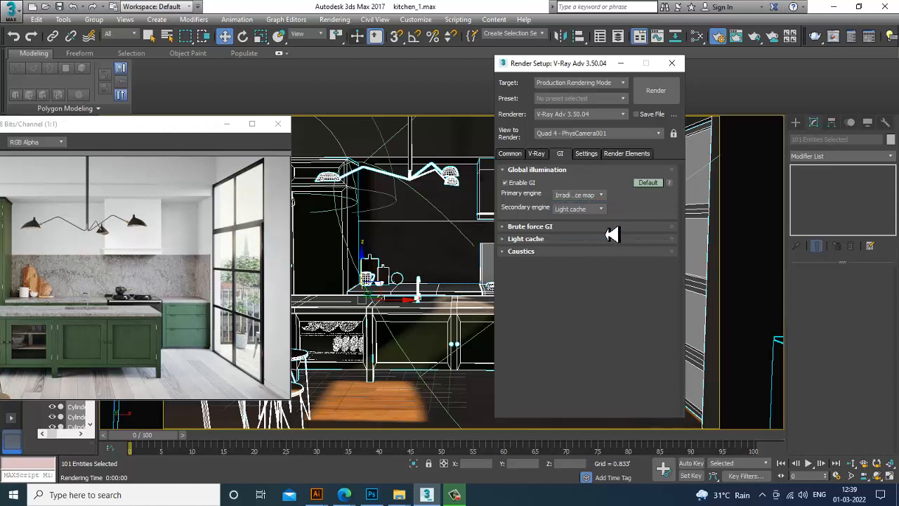
click(592, 209)
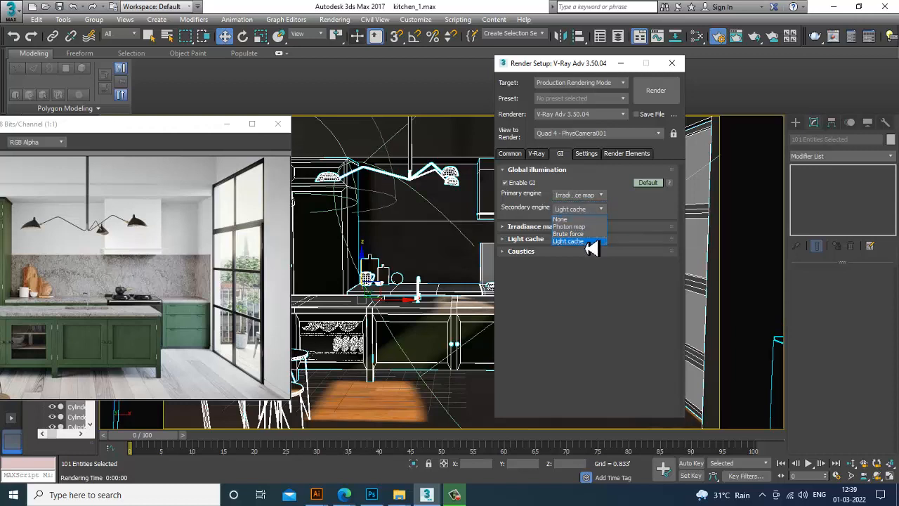
click(590, 242)
click(653, 183)
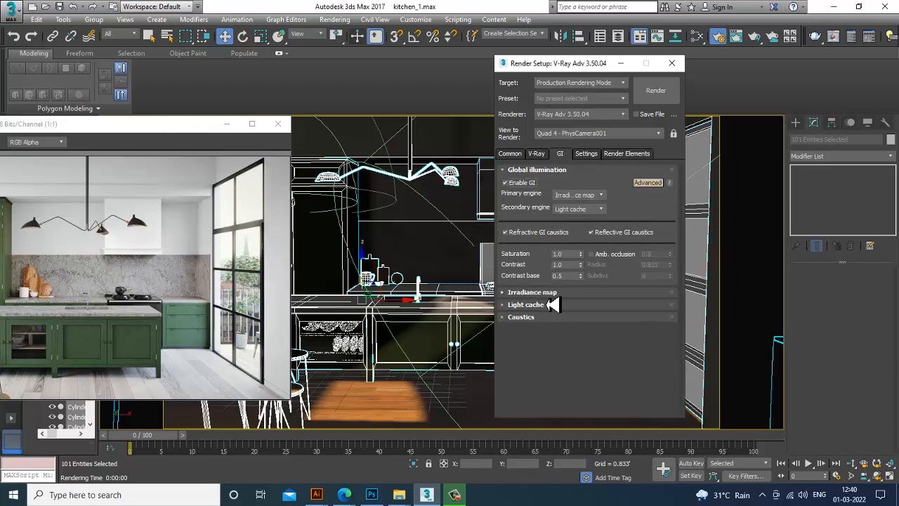
Set the irradiance map preset to High, with subdivs 180 and interpolation samples 70
click(532, 293)
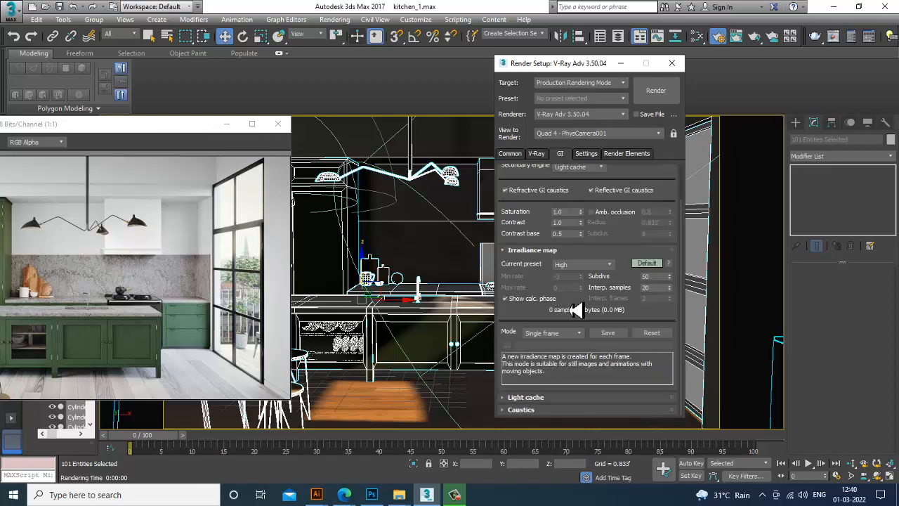
click(596, 265)
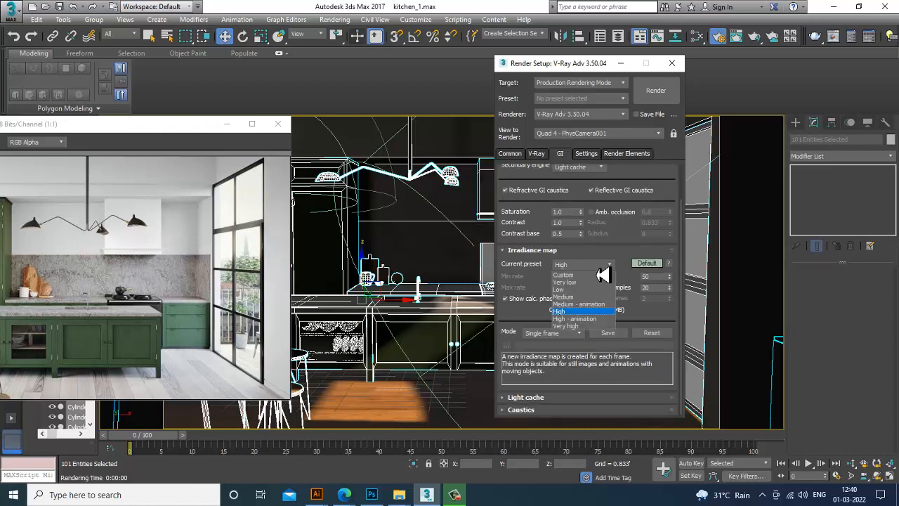
click(571, 298)
click(596, 268)
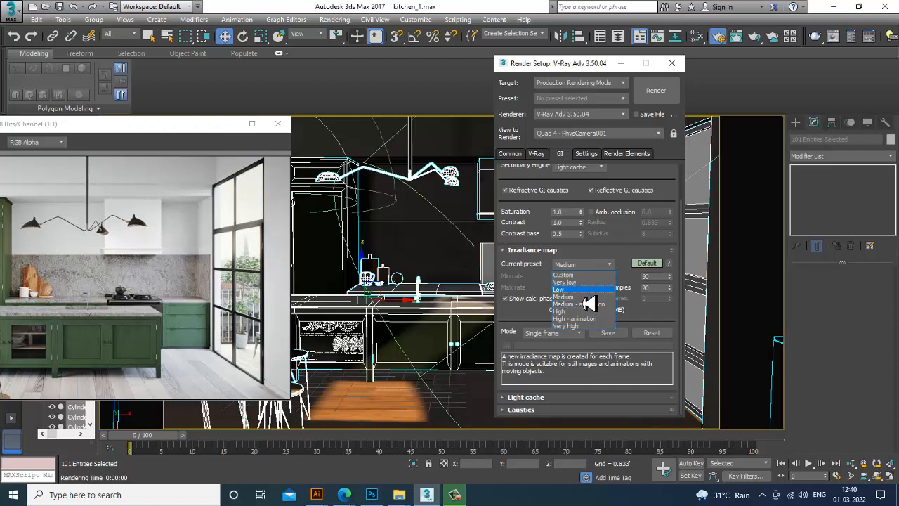
click(576, 312)
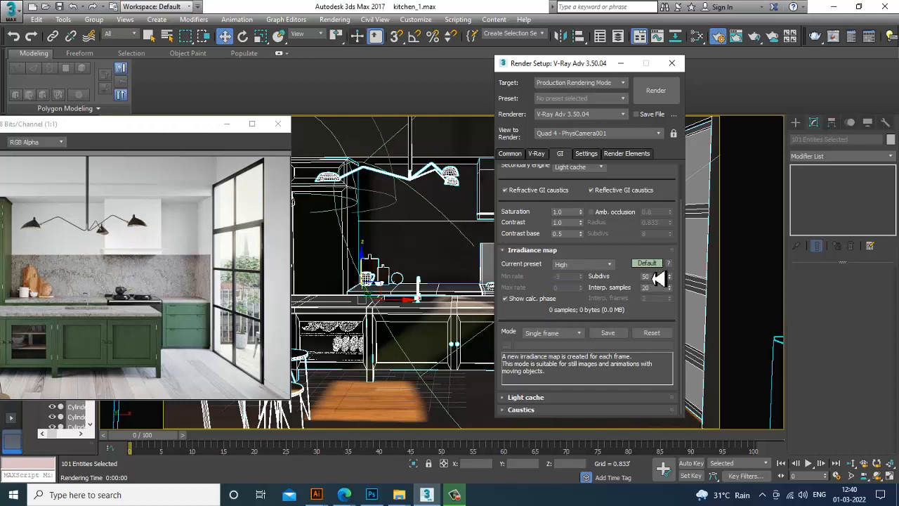
click(650, 264)
drag(655, 278, 635, 281)
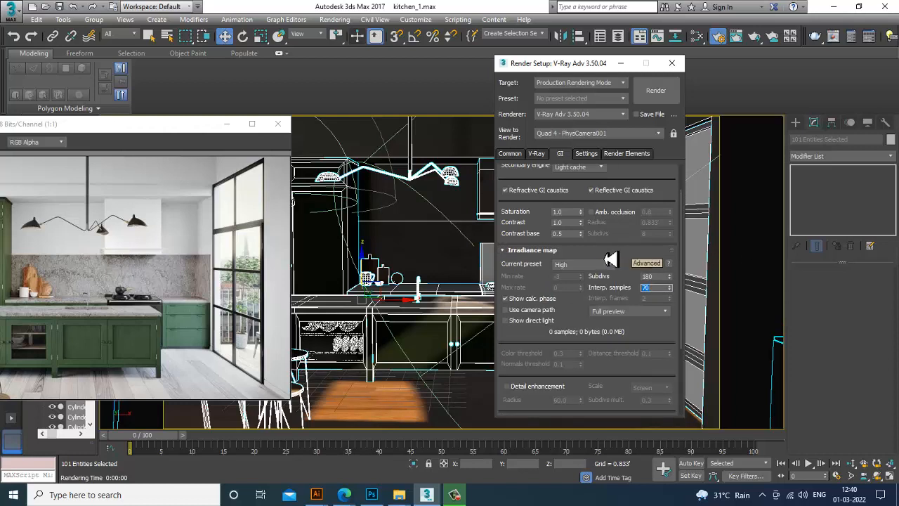
Render the camera view, then close Render Setup and minimize the frame buffer
scroll(624, 337, up, 2)
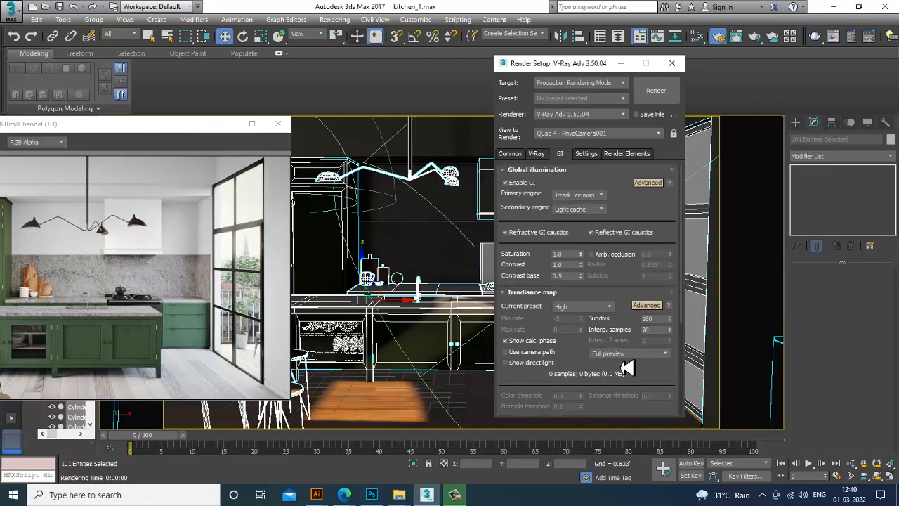
click(657, 92)
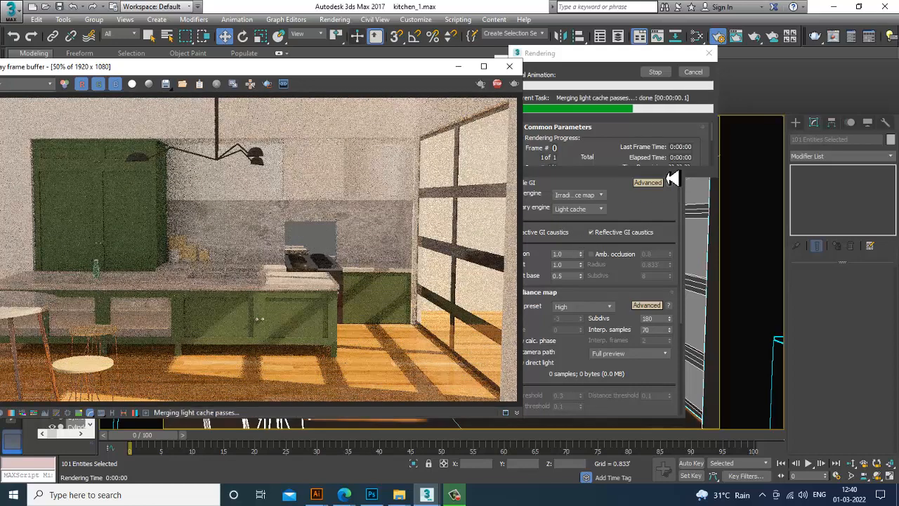
click(680, 61)
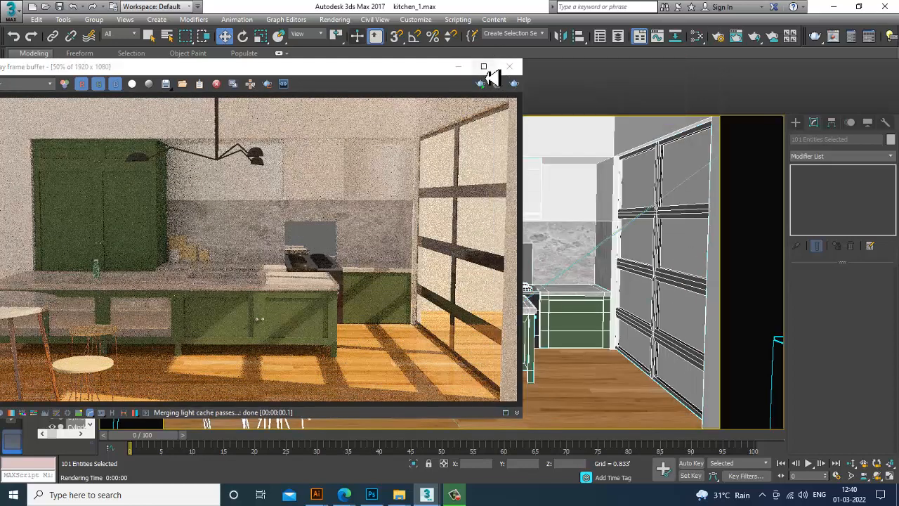
click(458, 66)
Select the stove object and, at polygon level, select the stove's back panel polygons
click(518, 262)
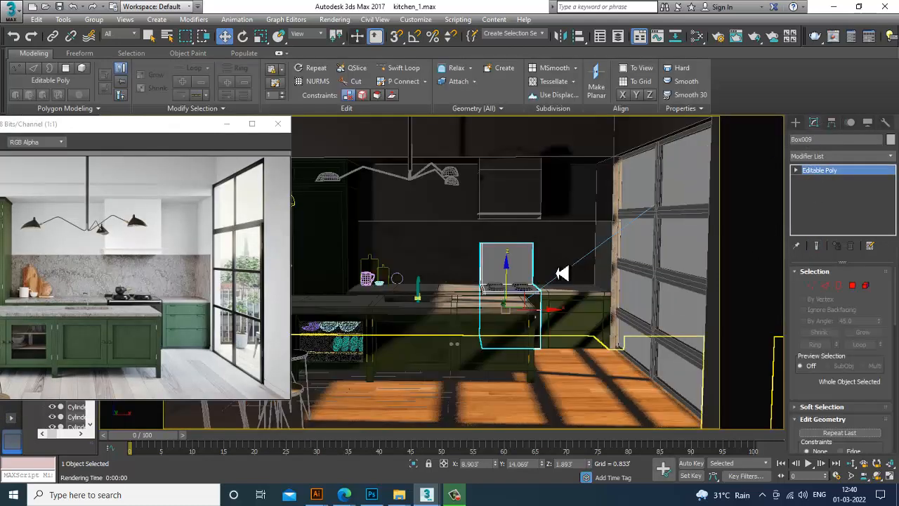
click(512, 260)
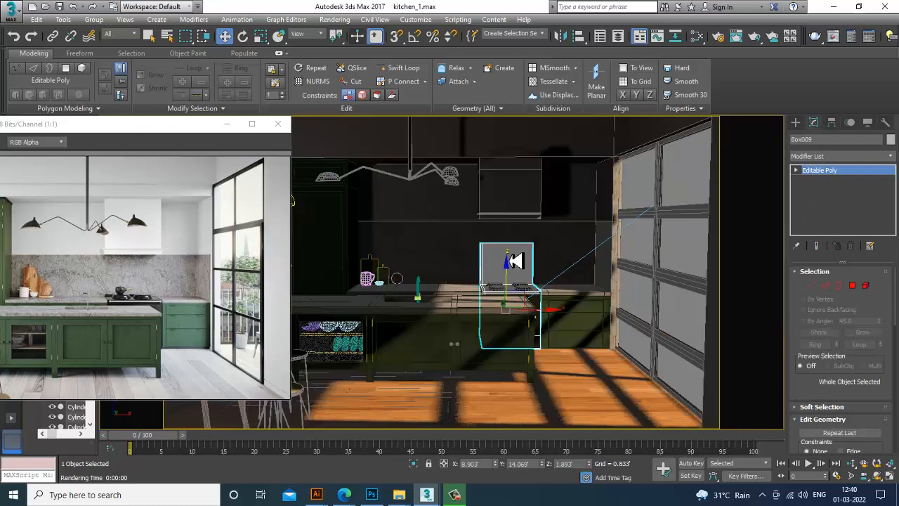
key(z)
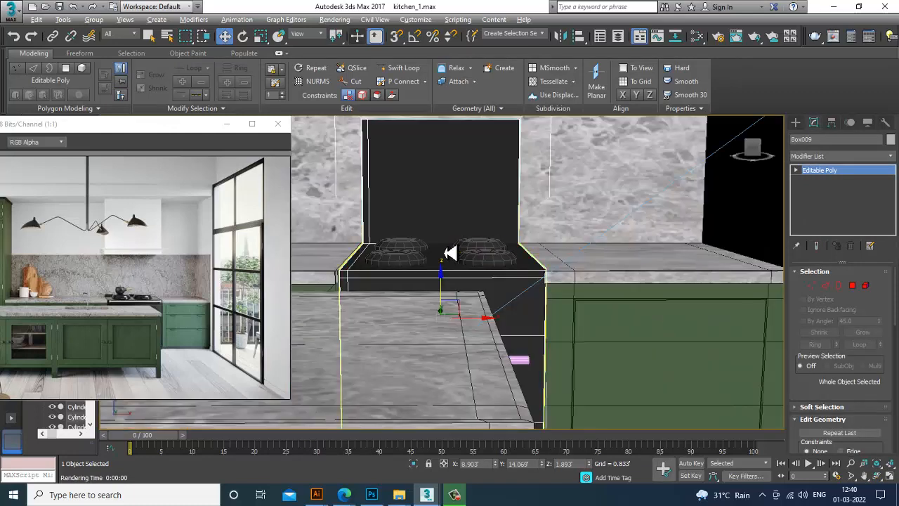
alt+middle_drag(452, 251, 780, 285)
click(853, 285)
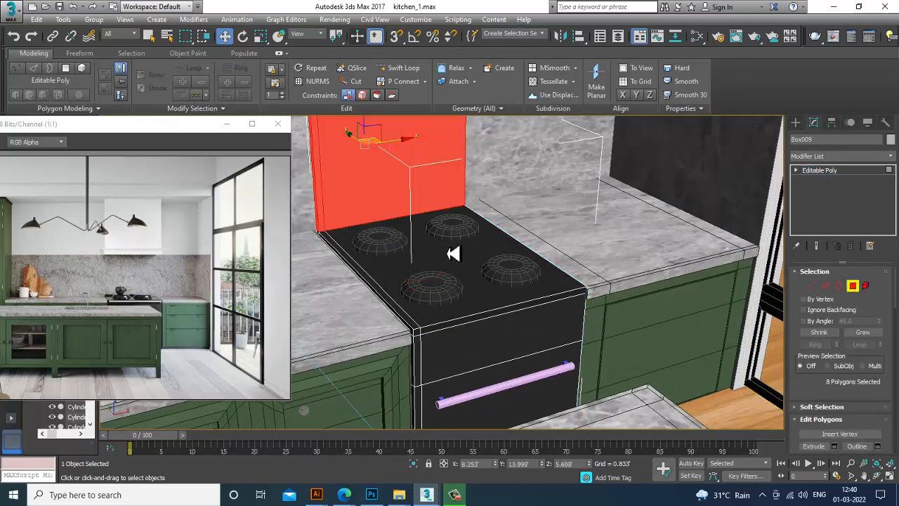
alt+middle_drag(454, 279, 550, 302)
scroll(549, 302, down, 5)
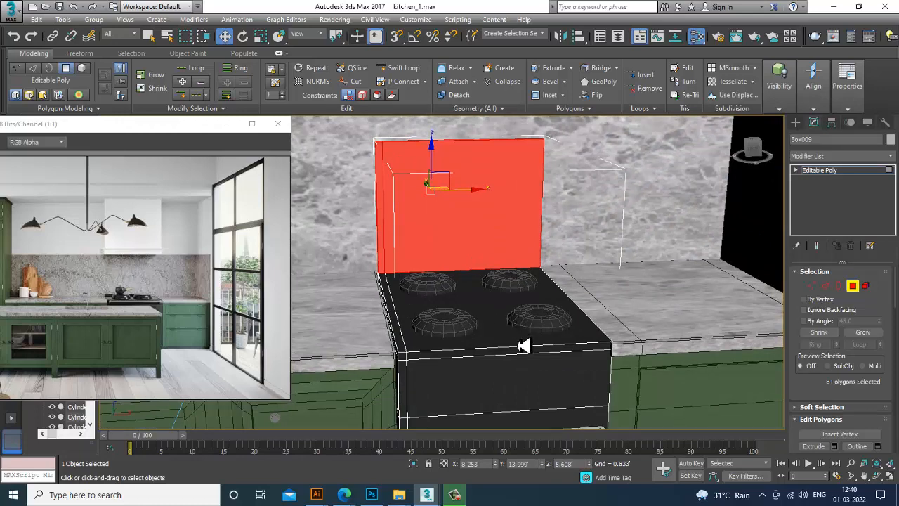
Open the stove's VRayMtl Material #189 in the Slate Material Editor to inspect its parameters, then minimize the editor
key(m)
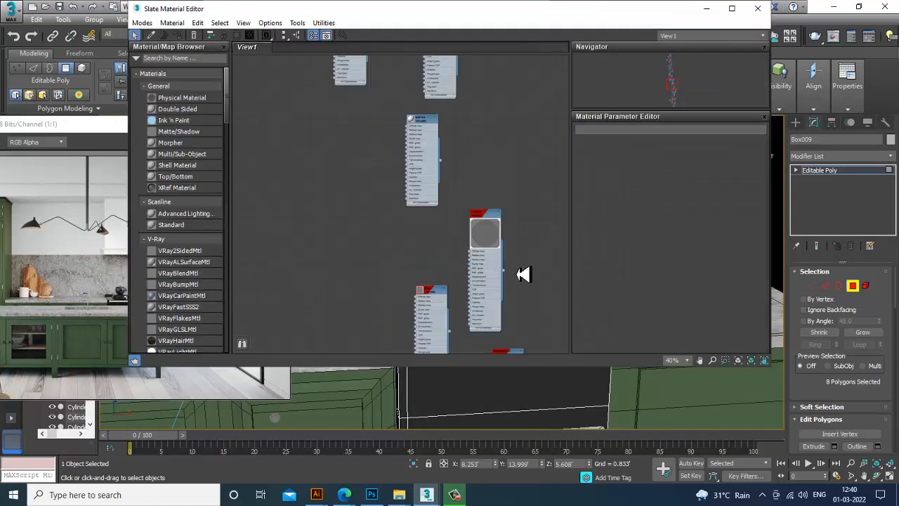
middle_drag(441, 197, 446, 4)
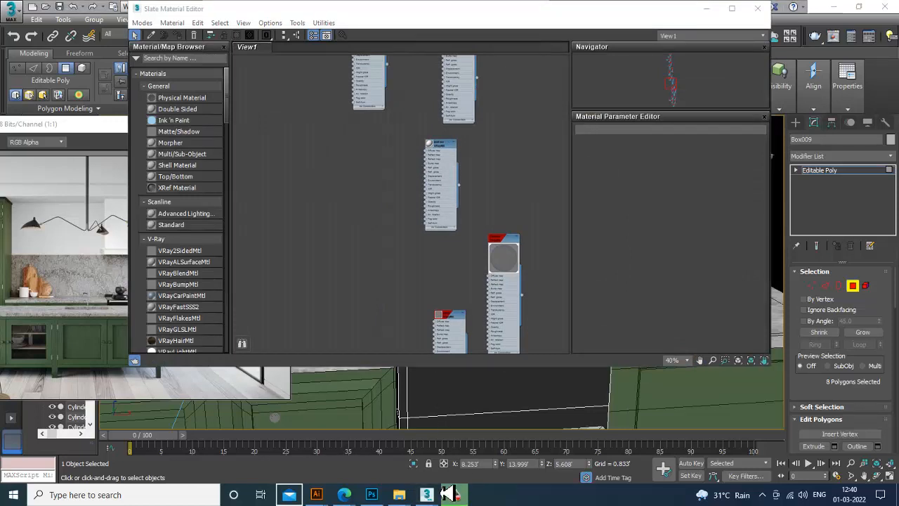
middle_drag(399, 343, 408, 181)
middle_drag(469, 327, 456, 168)
click(361, 130)
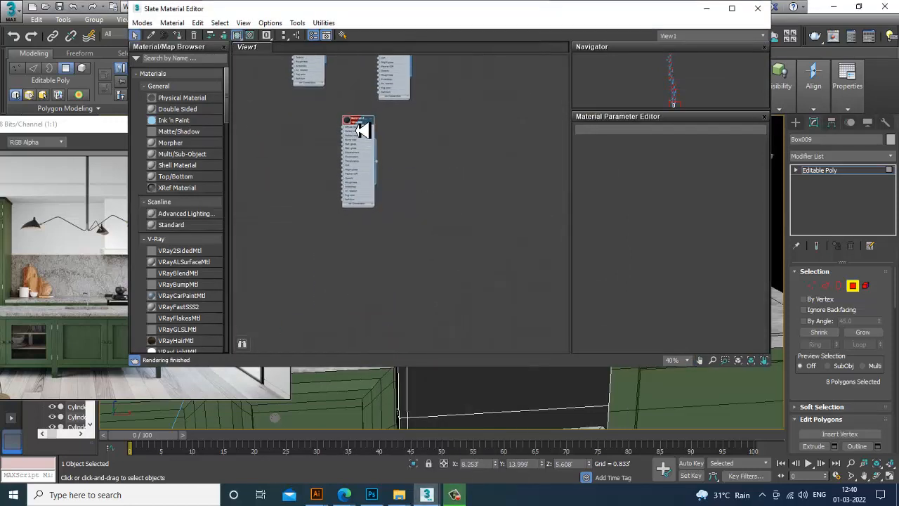
double_click(355, 130)
scroll(375, 155, up, 3)
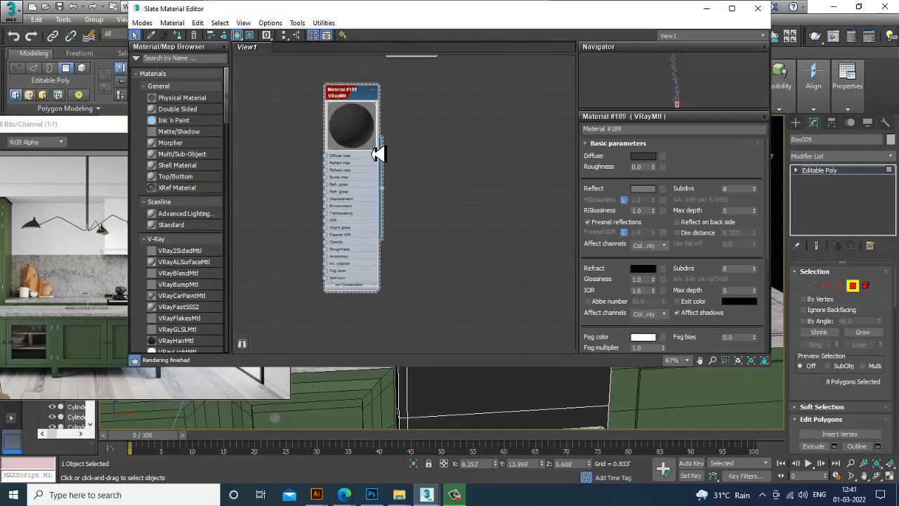
click(707, 8)
Invert the polygon selection and check the stove material's reflection color, confirming it unchanged
scroll(450, 328, down, 5)
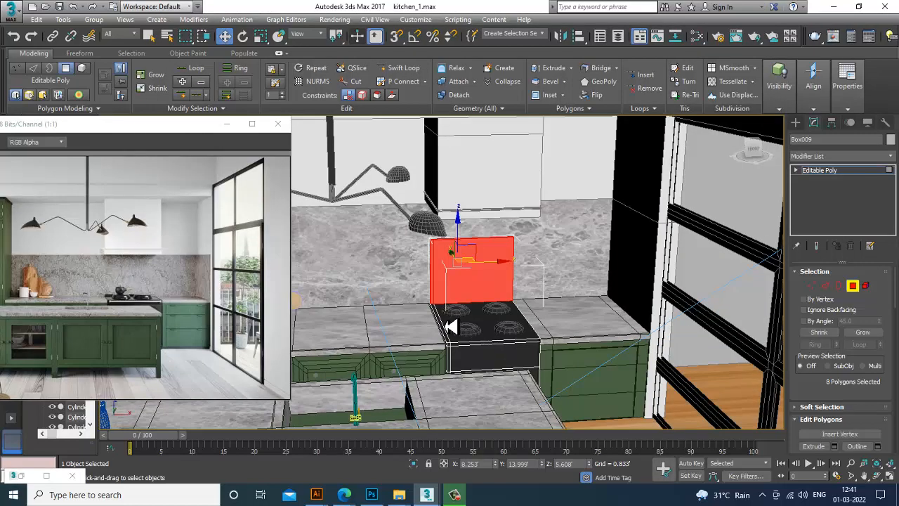
key(ctrl+i)
key(m)
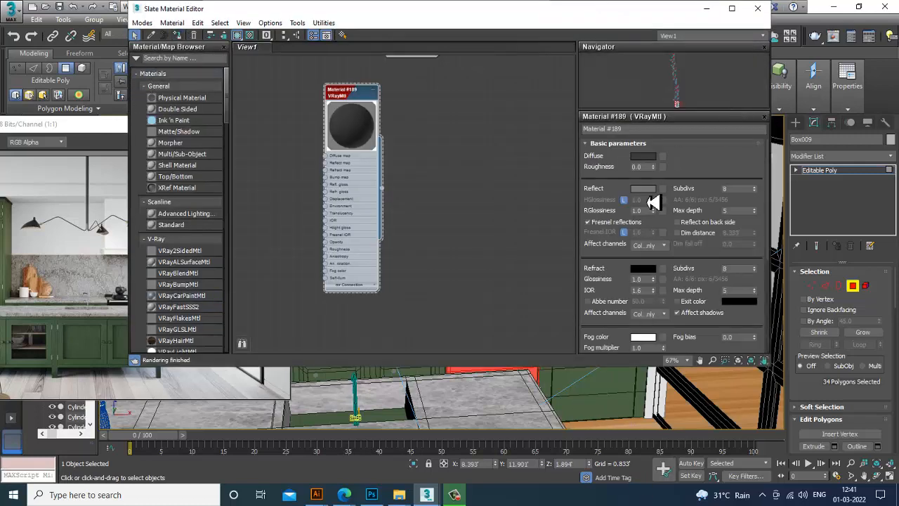
click(648, 190)
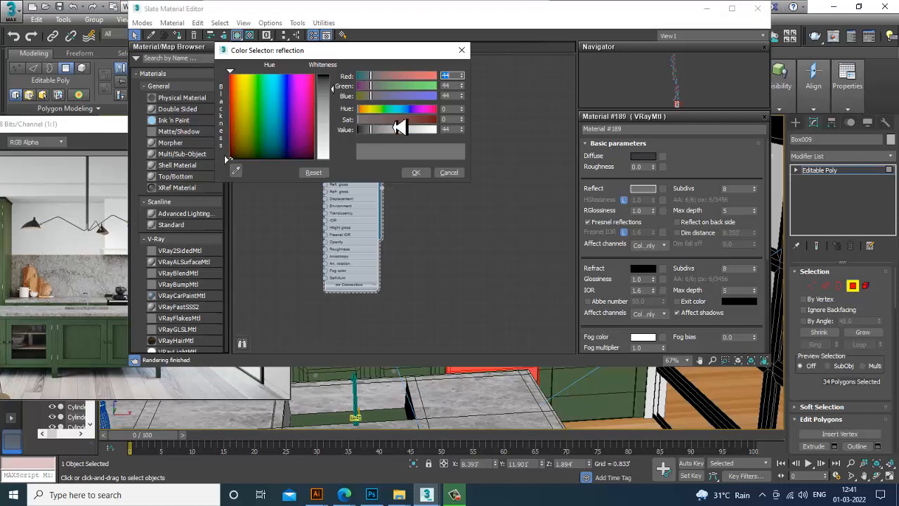
click(416, 173)
click(707, 8)
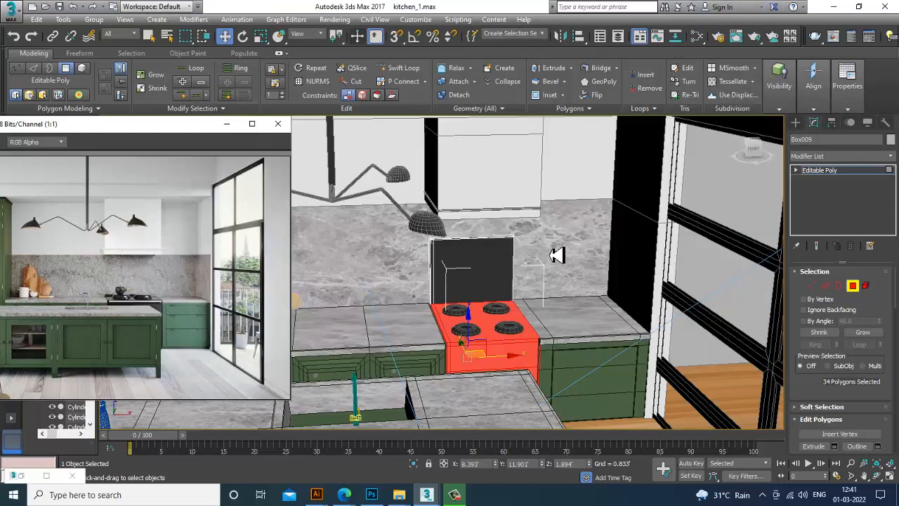
Clear the polygon selection and return the stove to object level
scroll(557, 256, down, 10)
click(653, 273)
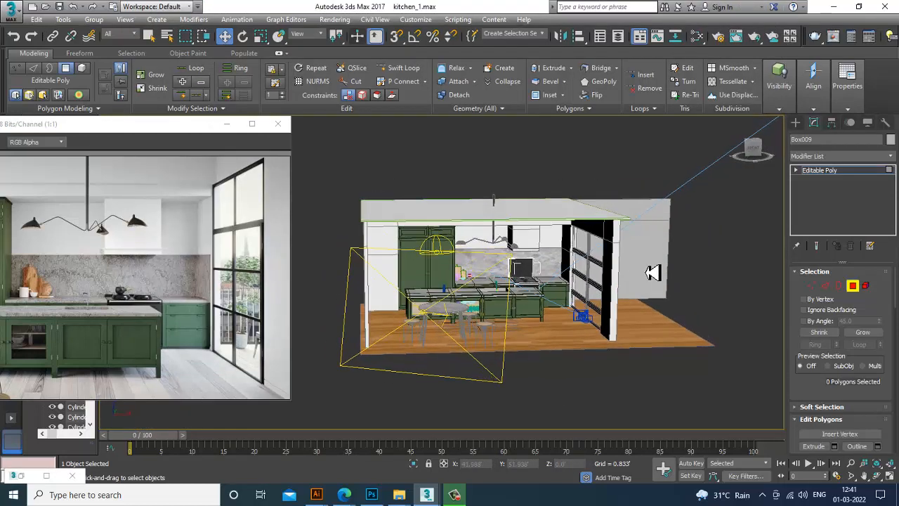
scroll(573, 283, up, 5)
click(820, 171)
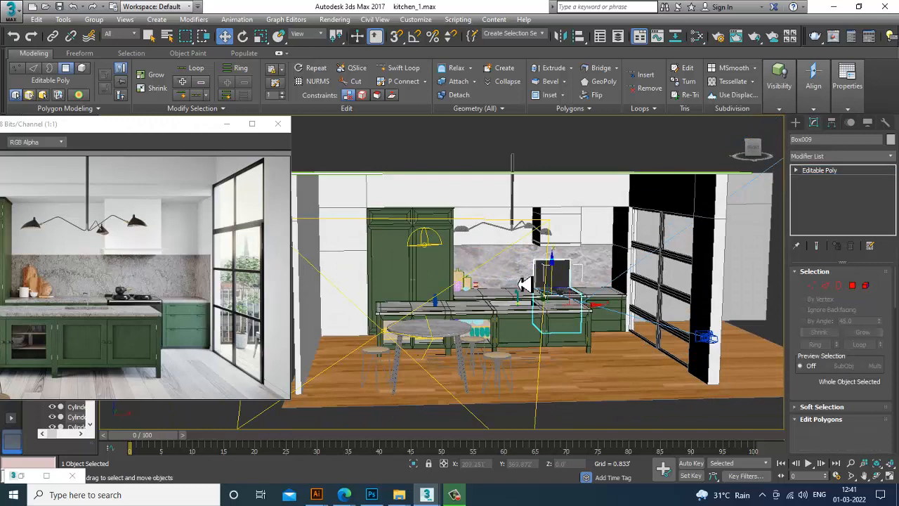
scroll(555, 291, up, 4)
scroll(526, 287, up, 3)
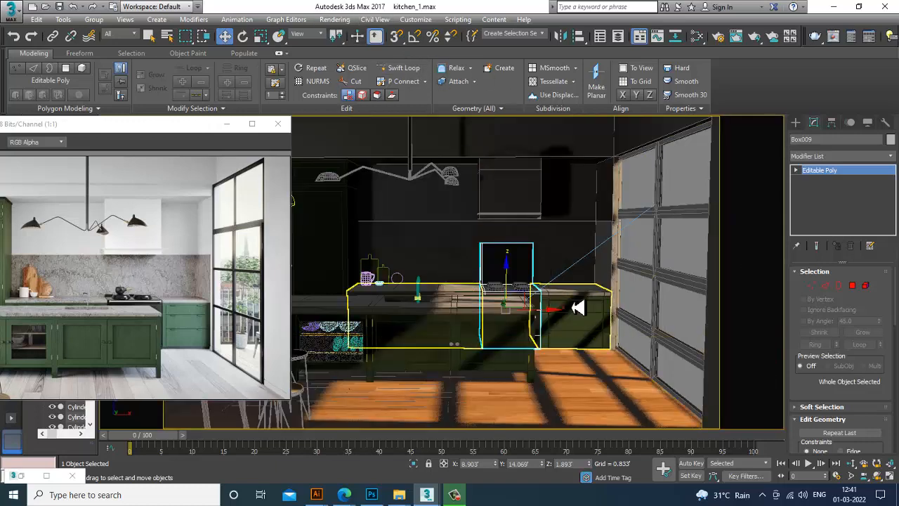
Switch the material editor to Compact Material Editor mode
key(m)
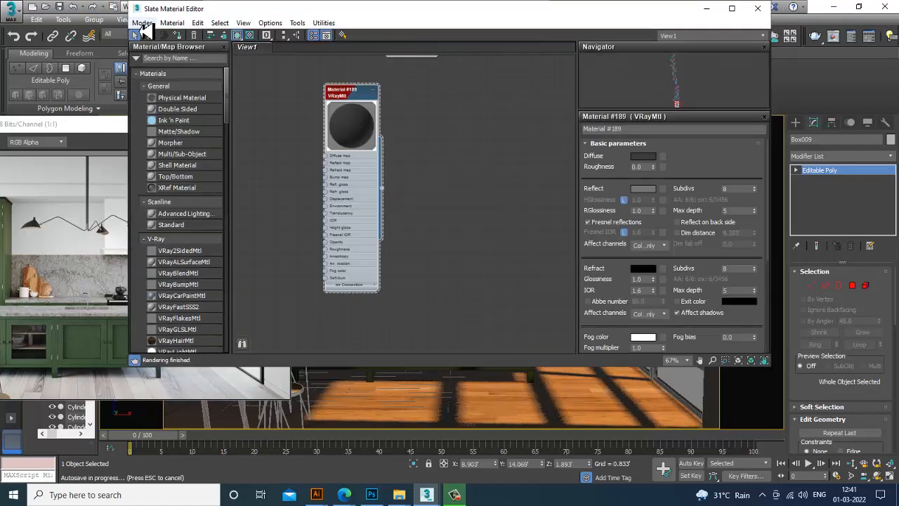
click(142, 23)
click(176, 55)
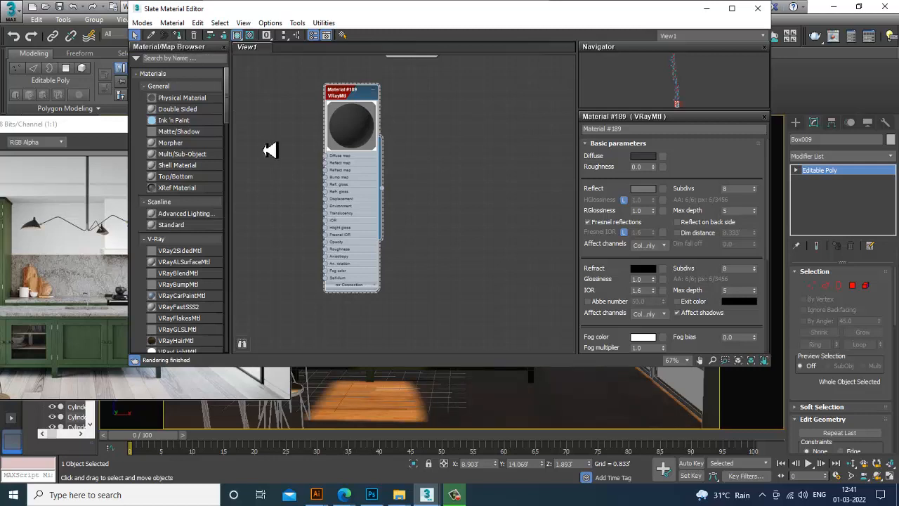
click(144, 25)
click(163, 38)
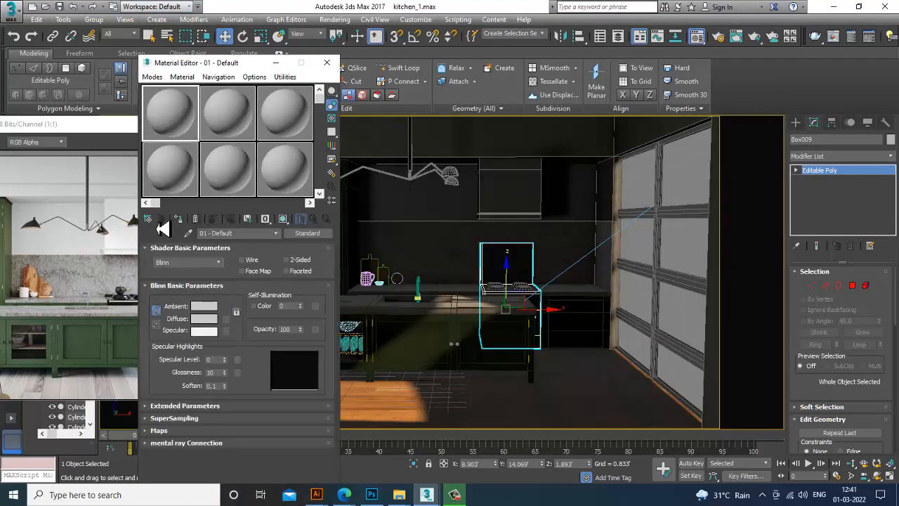
Load a VRayHDRI map into the first sample slot
click(150, 220)
scroll(378, 321, down, 8)
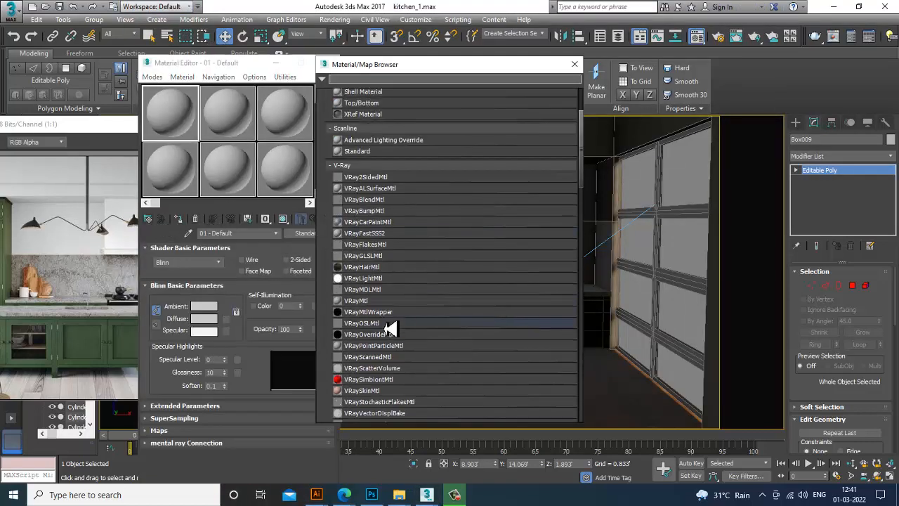
scroll(392, 339, down, 15)
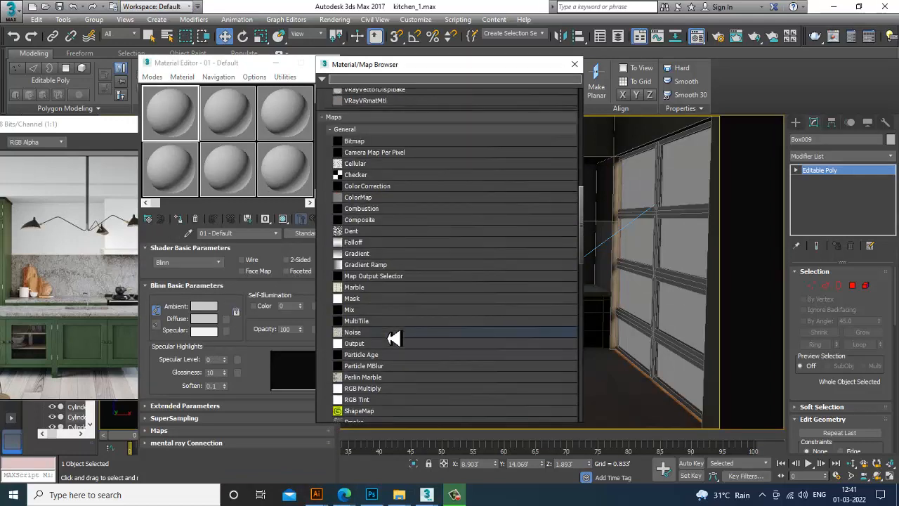
scroll(391, 343, down, 5)
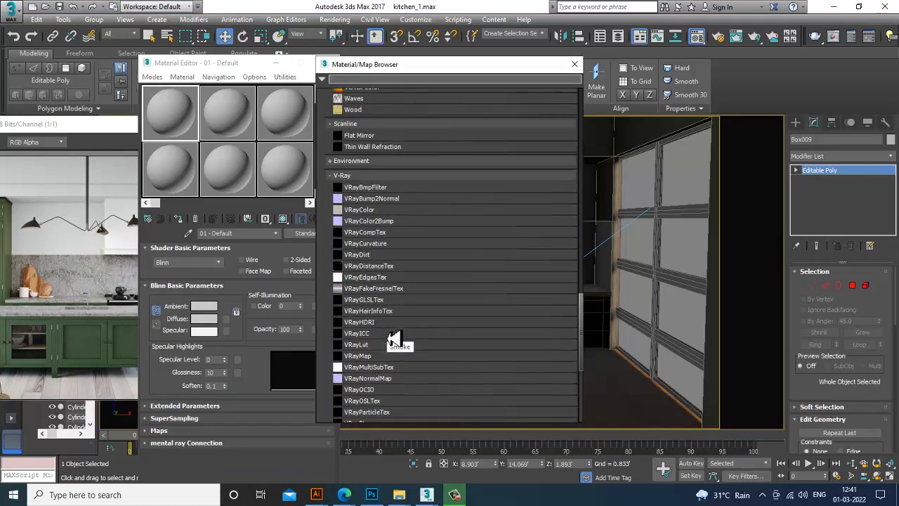
scroll(388, 365, down, 2)
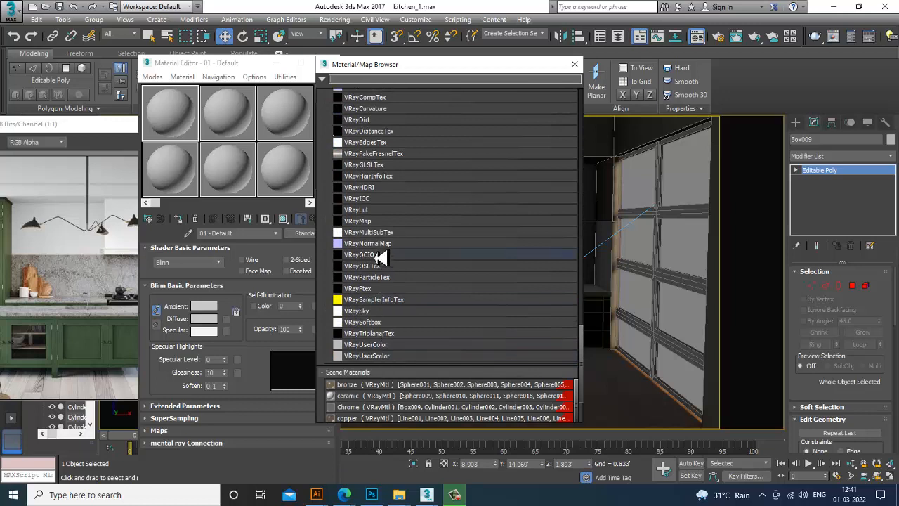
double_click(366, 188)
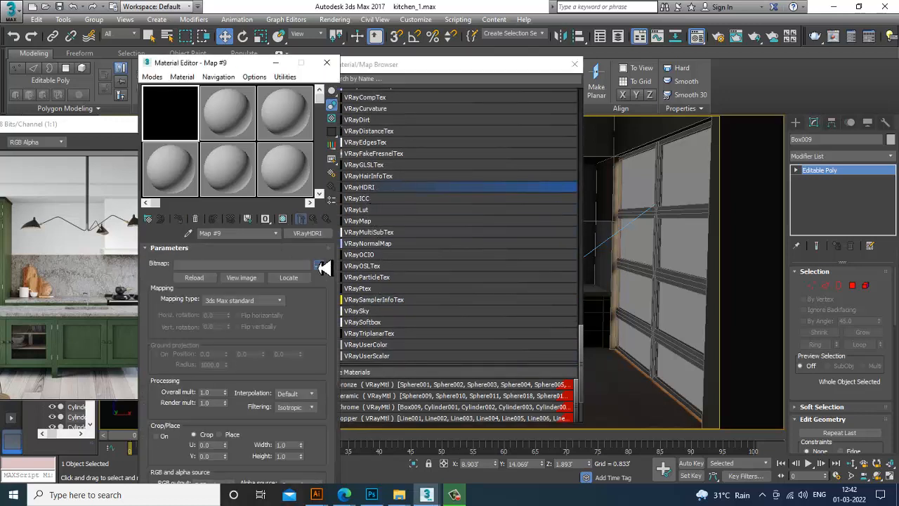
click(320, 267)
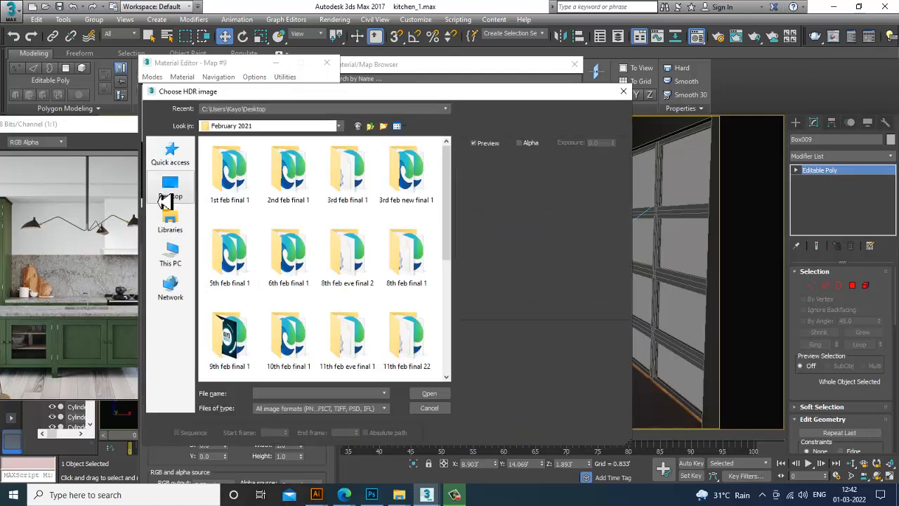
click(165, 197)
click(285, 208)
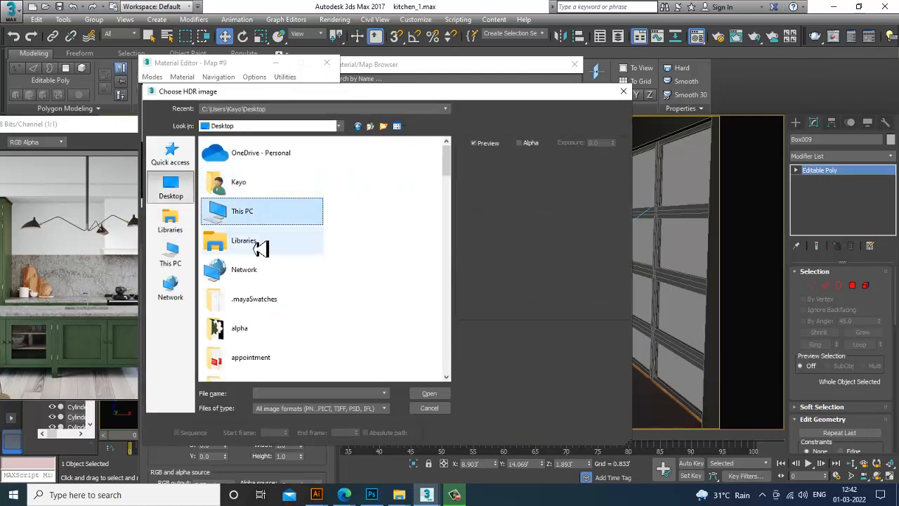
scroll(257, 295, down, 5)
click(267, 161)
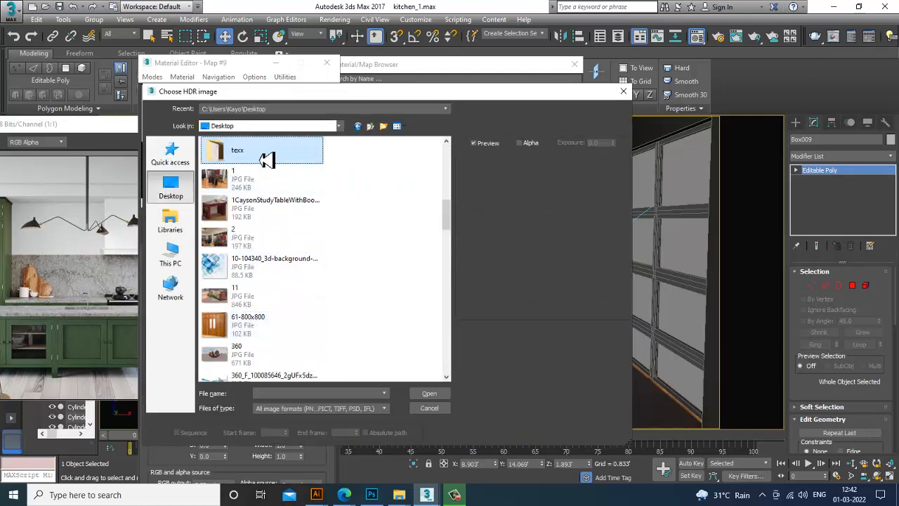
double_click(267, 160)
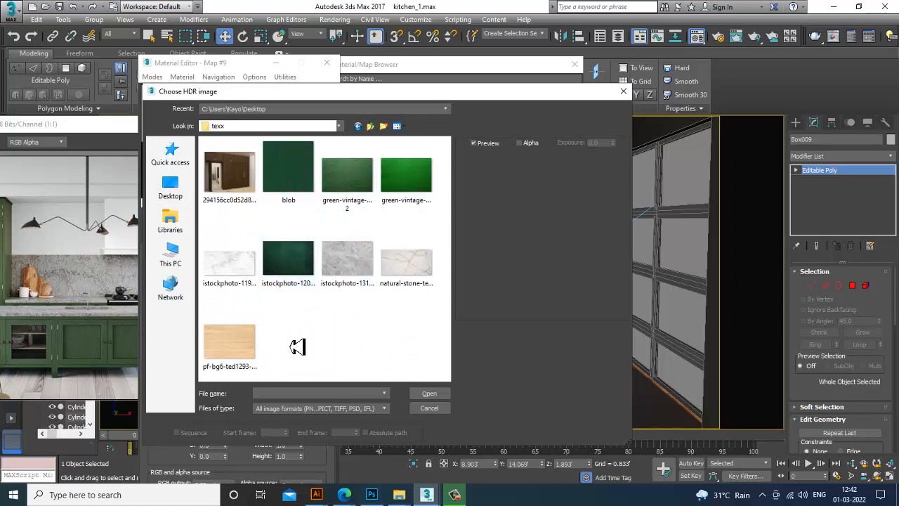
click(386, 409)
click(308, 399)
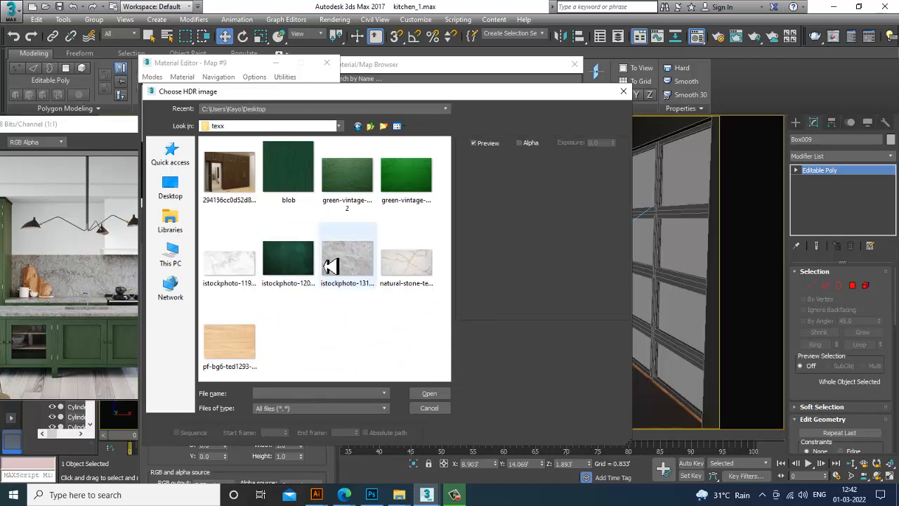
click(430, 408)
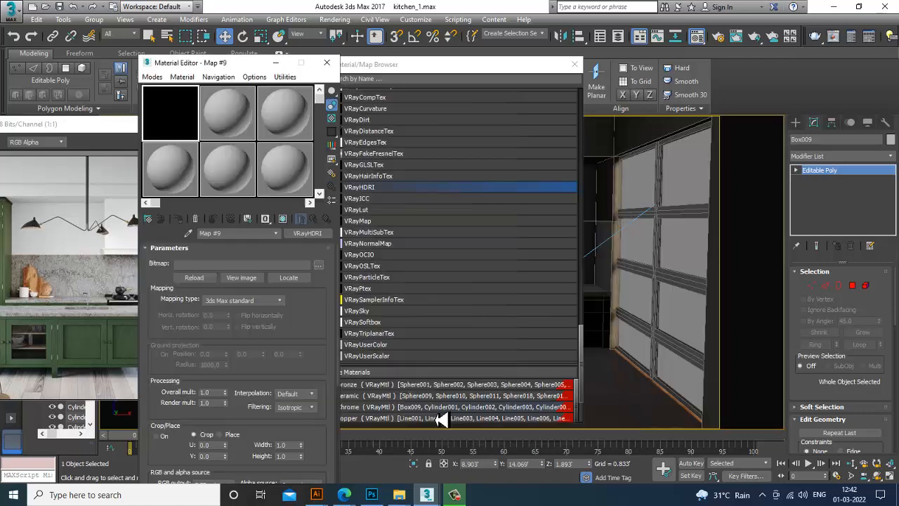
Switch to the web browser and browse the Google image results for HDRI maps, opening the CGAxis HDRI Map 08 02 preview
click(344, 494)
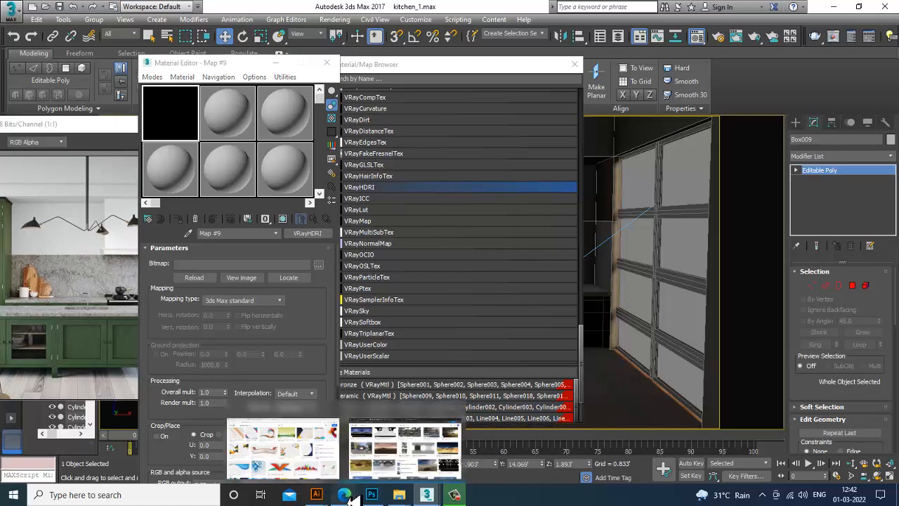
click(407, 472)
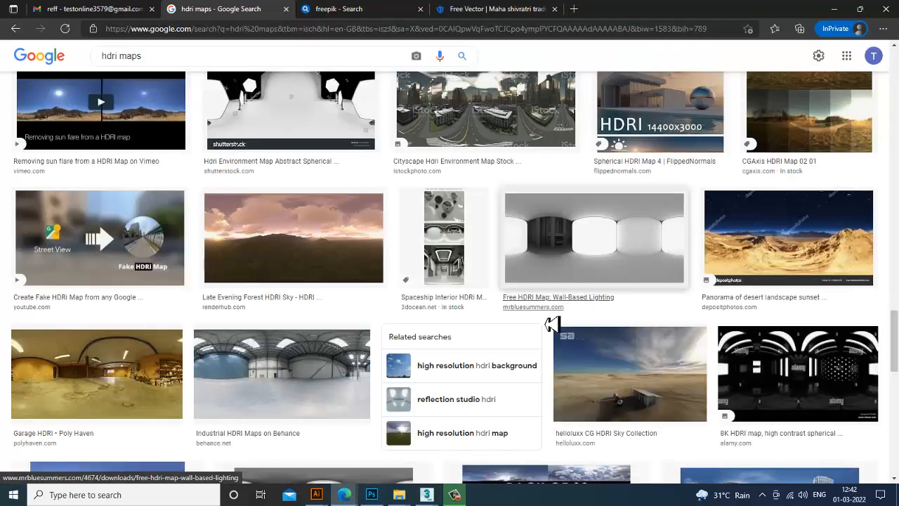
scroll(548, 316, down, 5)
scroll(541, 308, up, 8)
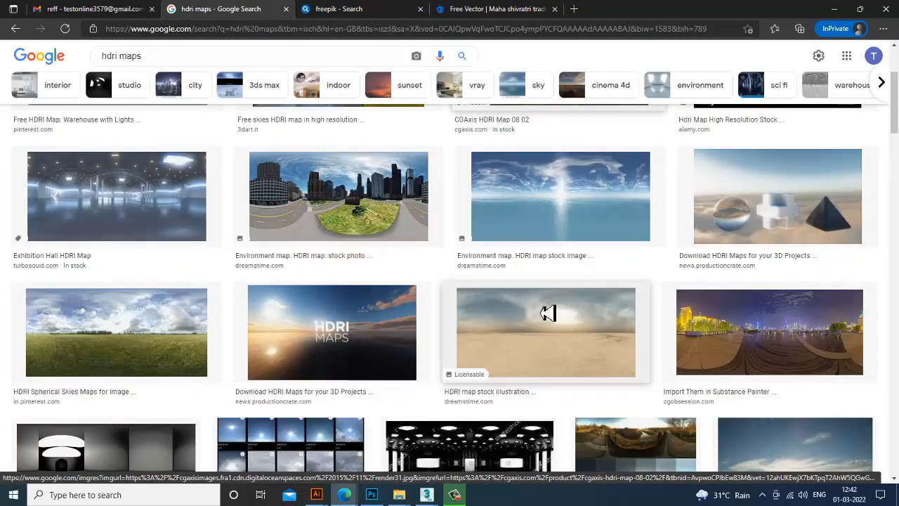
scroll(548, 313, down, 4)
scroll(545, 312, up, 6)
click(589, 237)
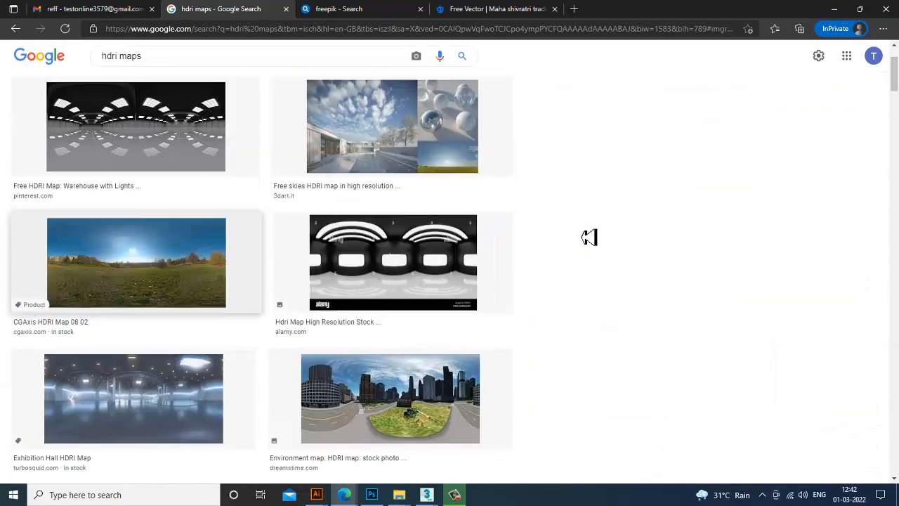
Save the HDRI panorama image as render31 into the texx folder and return to 3ds Max
right_click(684, 145)
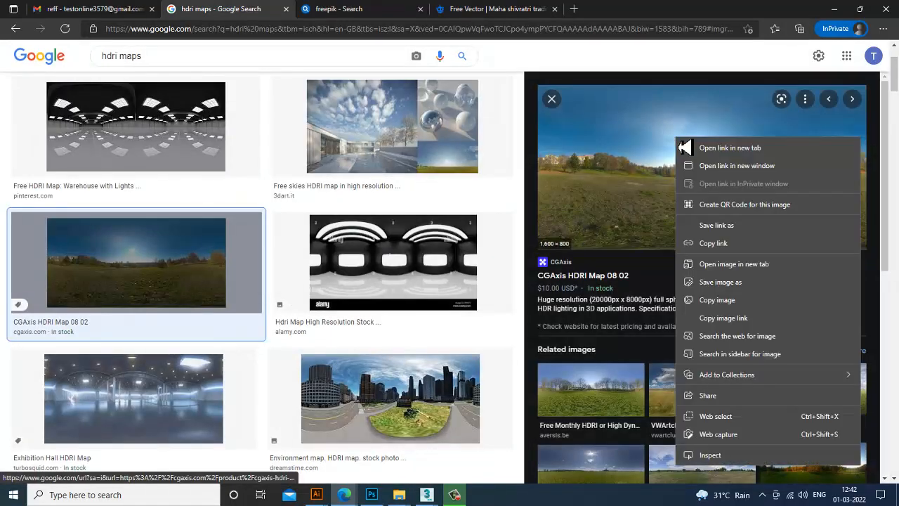
click(760, 284)
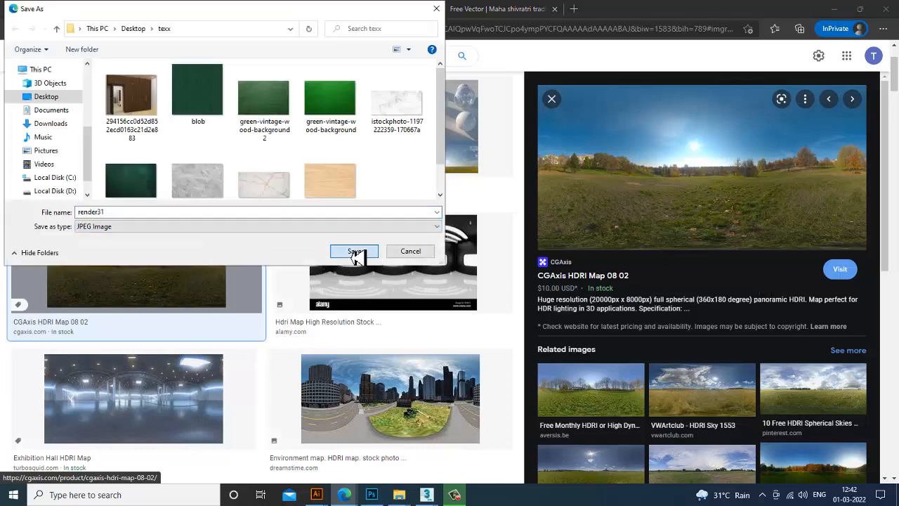
click(356, 253)
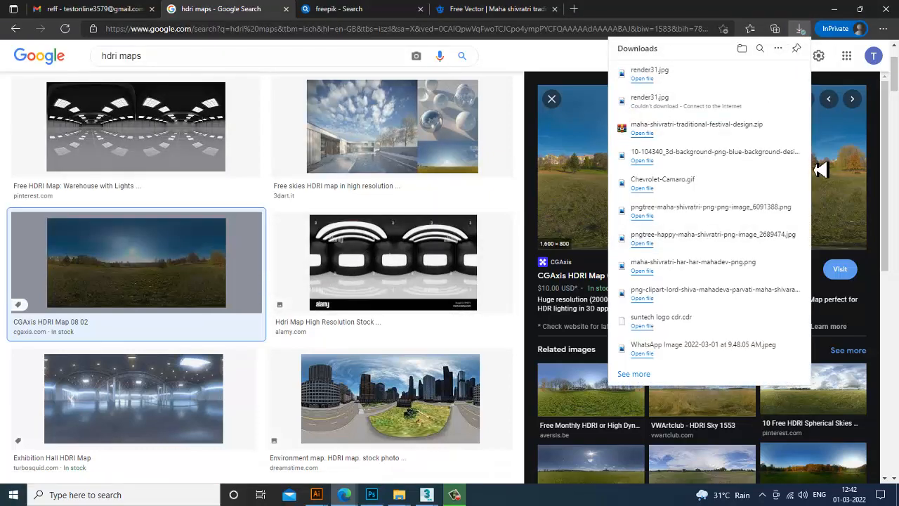
click(847, 9)
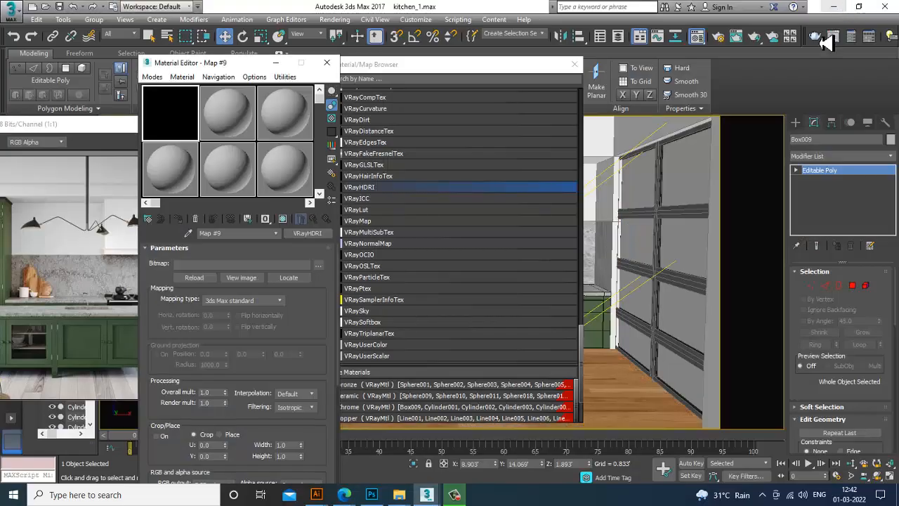
Load render31 from the Desktop texx folder as the VRayHDRI map's bitmap
click(319, 266)
click(171, 187)
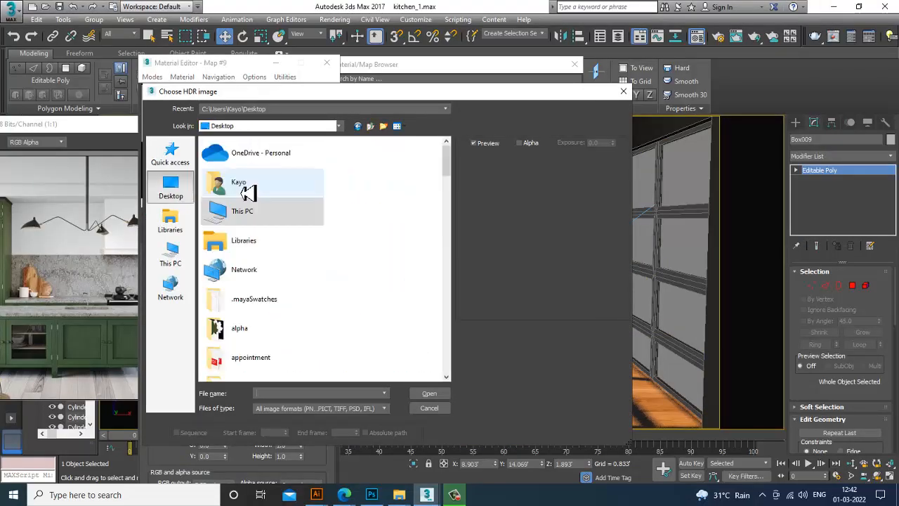
scroll(274, 232, down, 5)
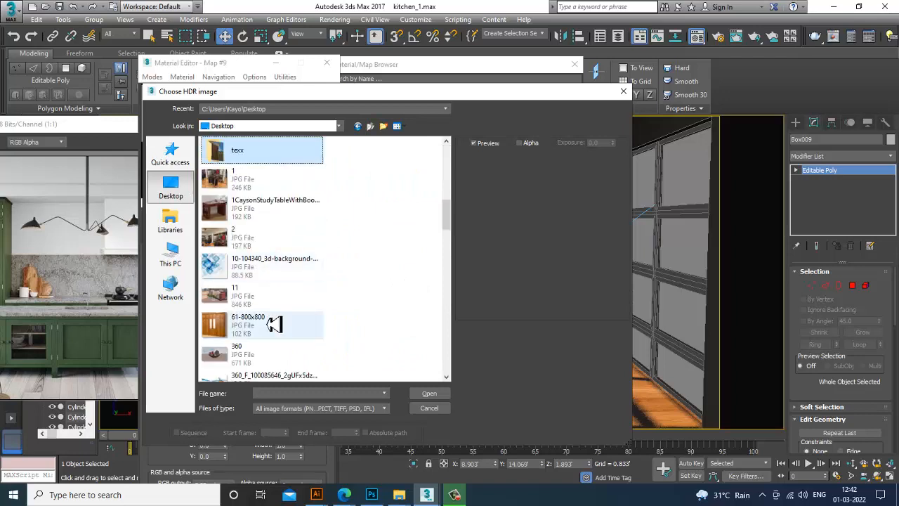
double_click(240, 151)
click(281, 352)
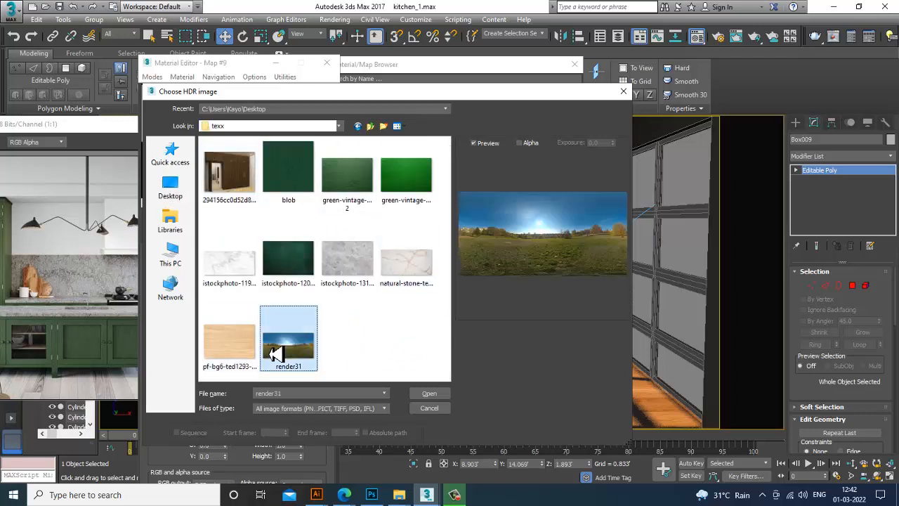
double_click(290, 344)
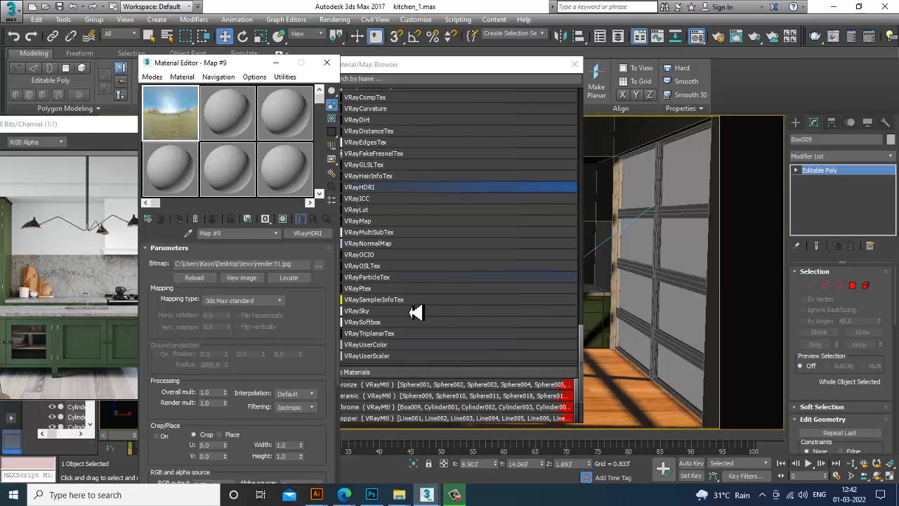
Set the HDRI mapping type to Spherical and close the material/map browser
click(280, 301)
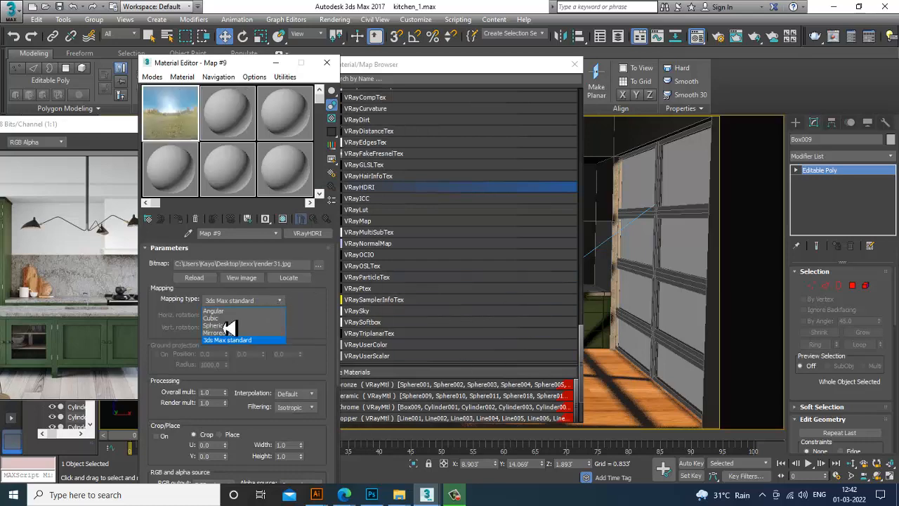
click(232, 326)
click(575, 64)
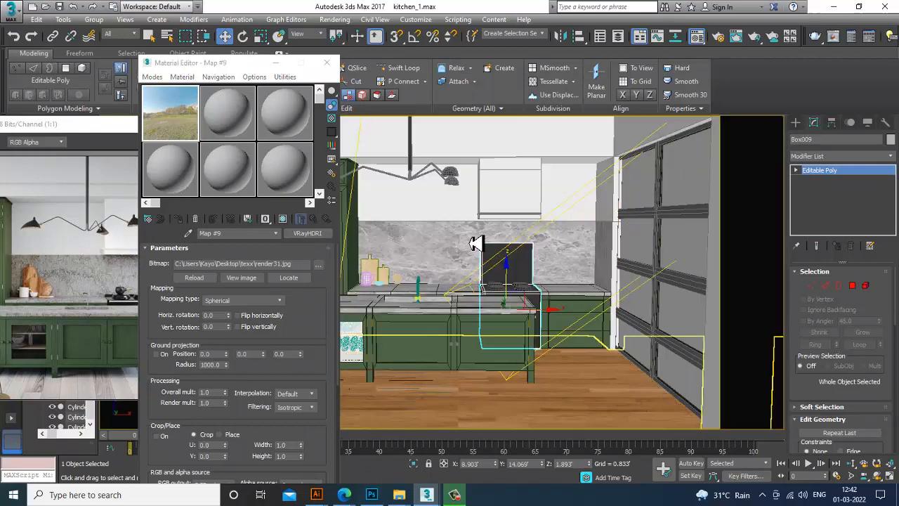
Select the VRayLight in the perspective view and assign the HDRI map as an instance to its texture slot
click(476, 243)
key(p)
scroll(518, 269, down, 5)
alt+middle_drag(527, 290, 557, 343)
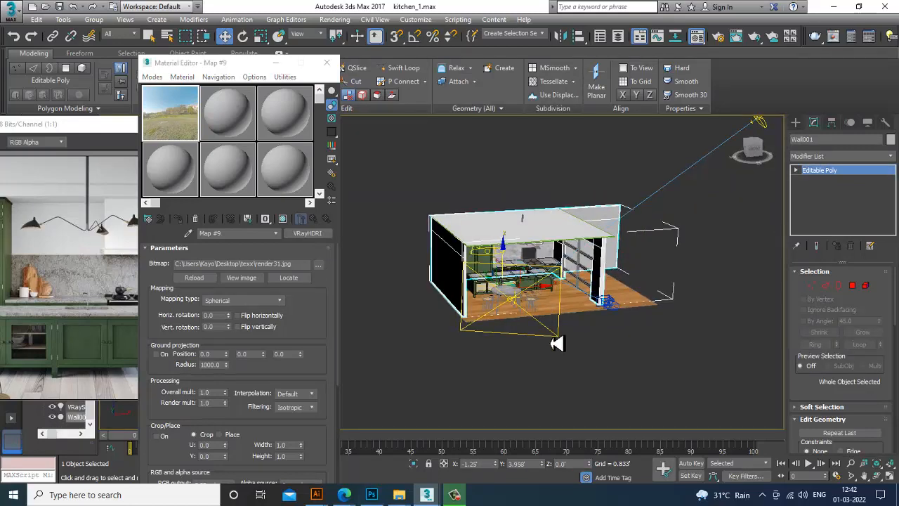
click(557, 343)
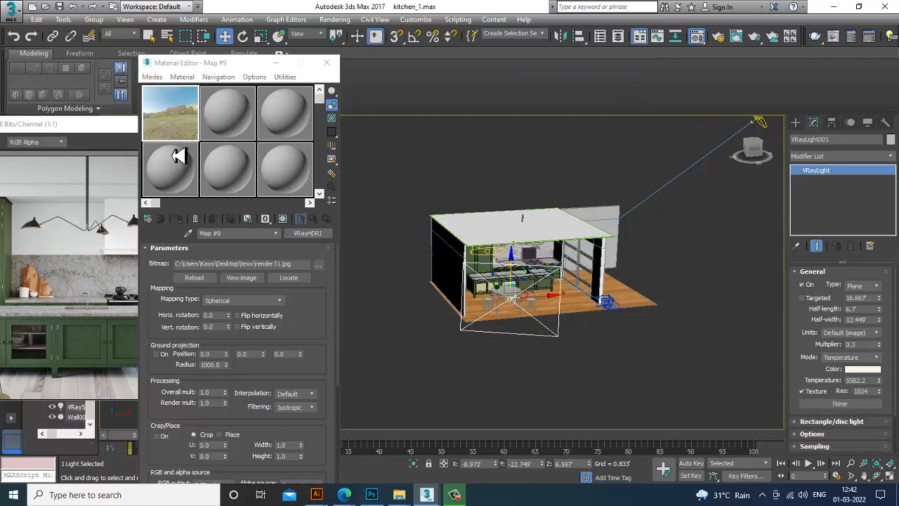
drag(853, 406, 855, 404)
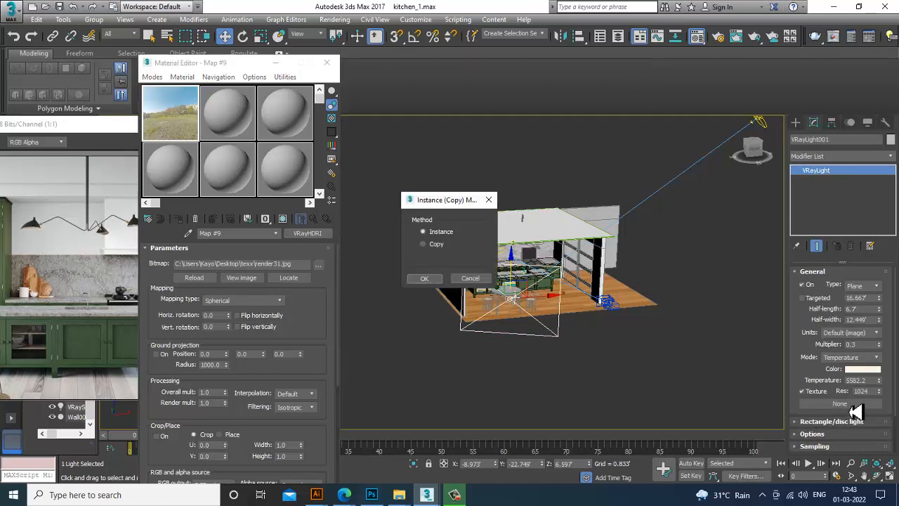
click(424, 279)
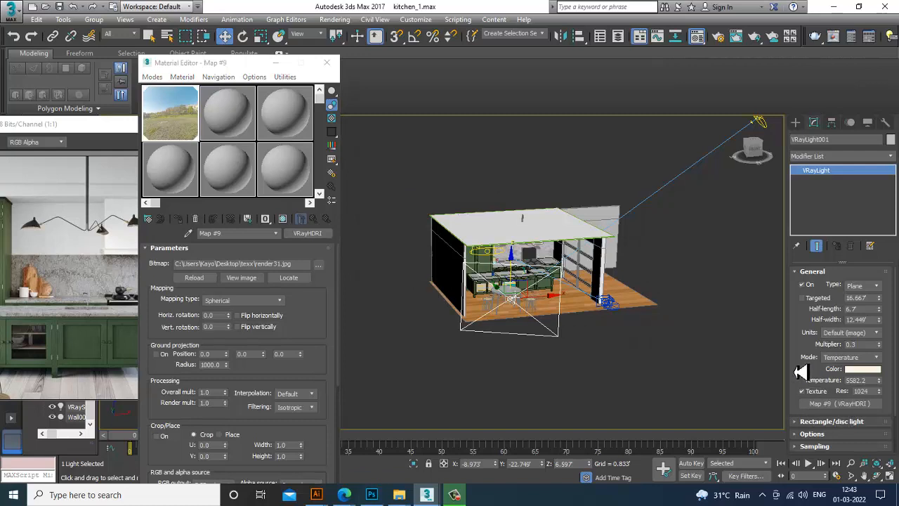
Open Environment and Effects, clear the VRaySky map and set the HDRI map as an instanced environment map
middle_drag(723, 295, 665, 307)
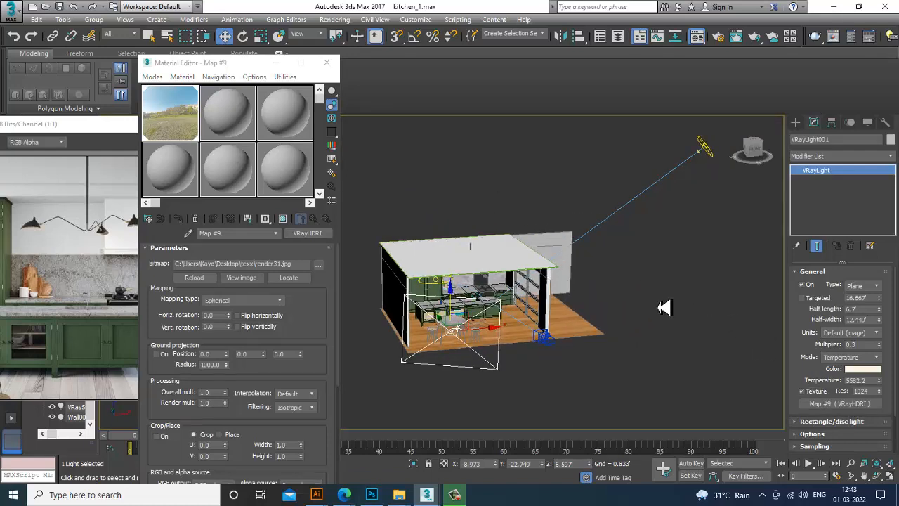
click(336, 20)
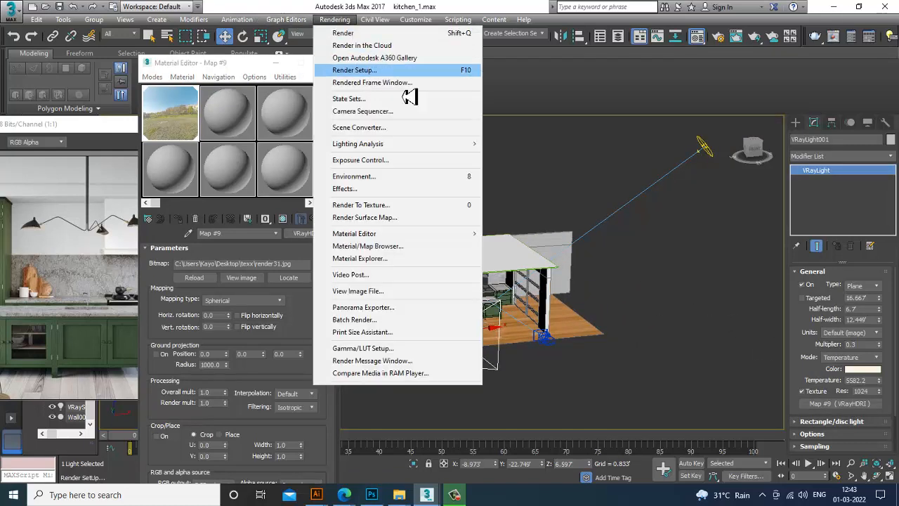
click(414, 176)
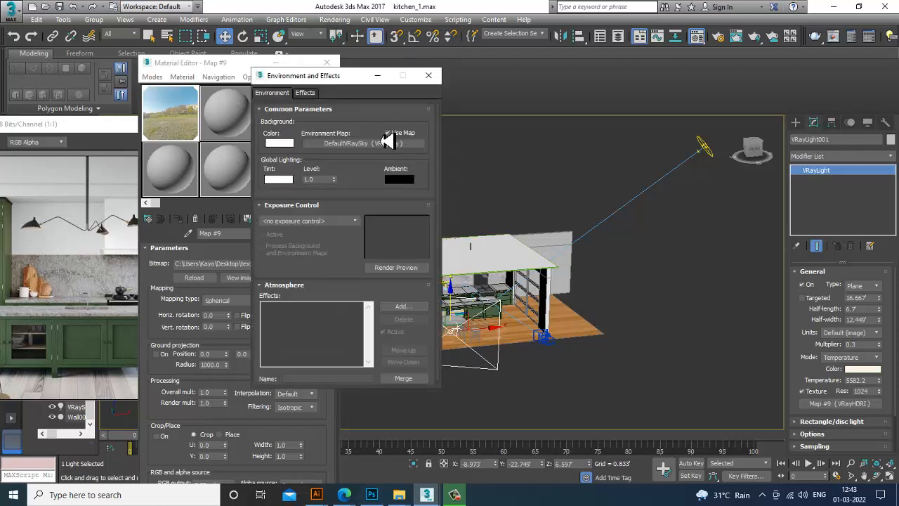
right_click(389, 140)
drag(186, 135, 269, 165)
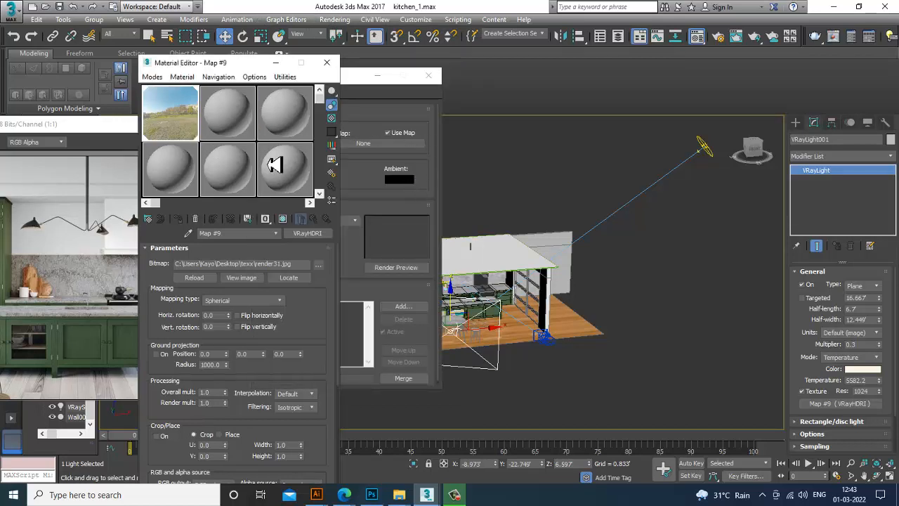
drag(383, 148, 383, 149)
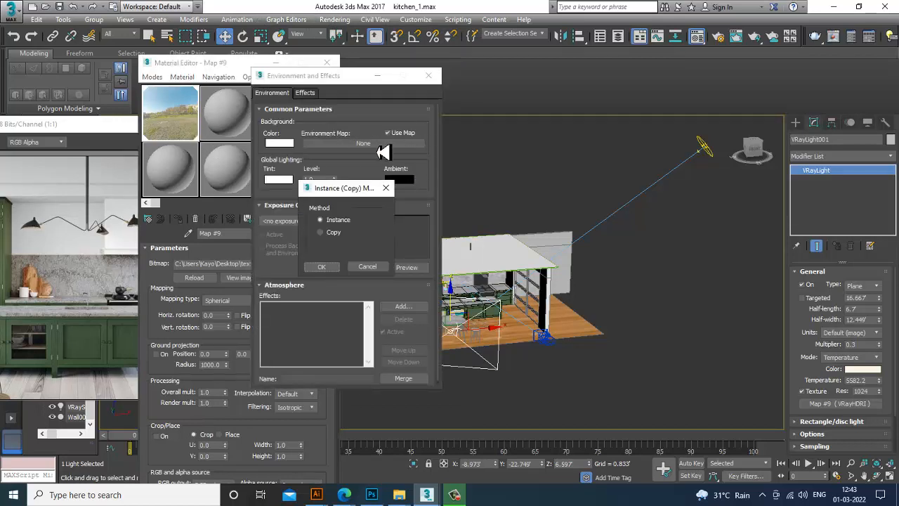
click(323, 268)
Assign the HDRI map as an instance to the GI environment in V-Ray render settings, then close and minimize the open dialogs
click(335, 19)
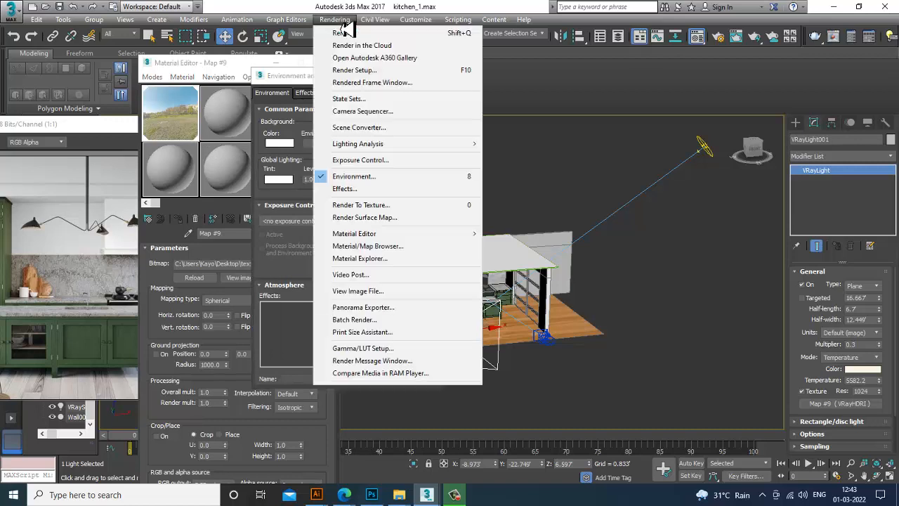
click(385, 72)
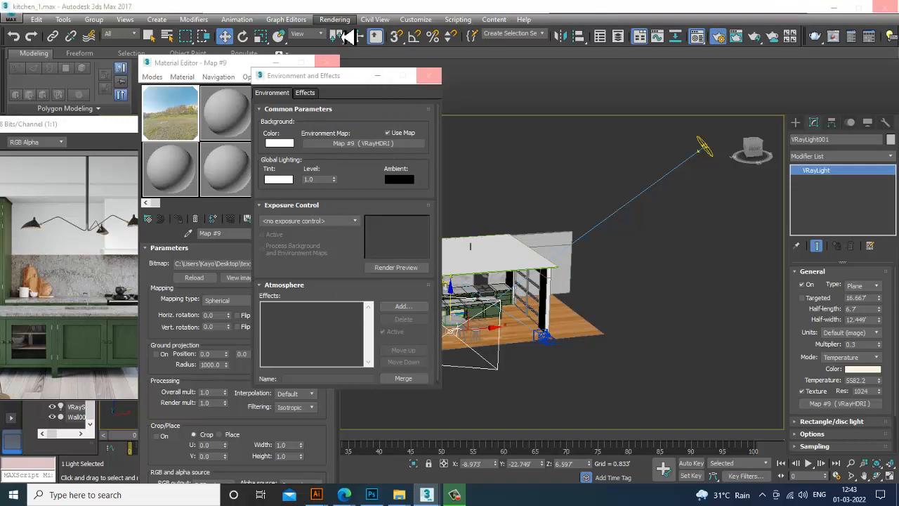
click(342, 25)
click(549, 170)
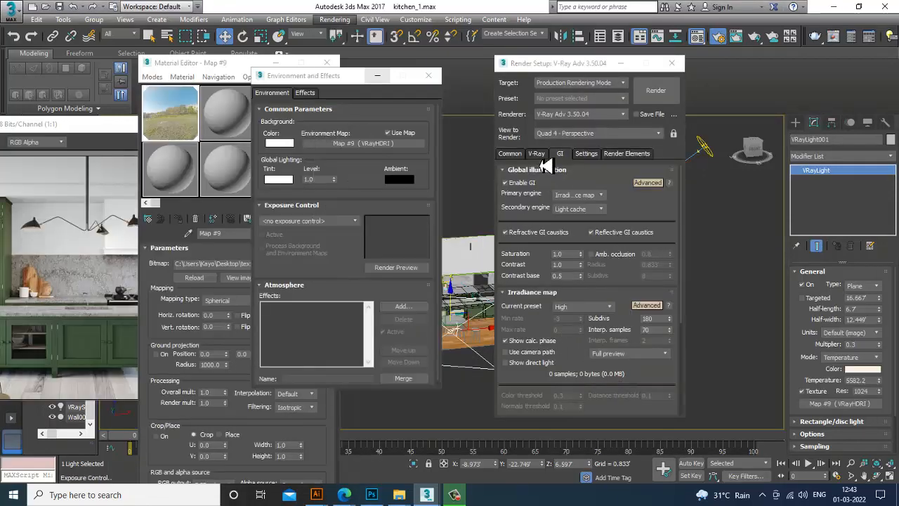
click(539, 155)
drag(583, 274, 599, 13)
drag(178, 132, 373, 233)
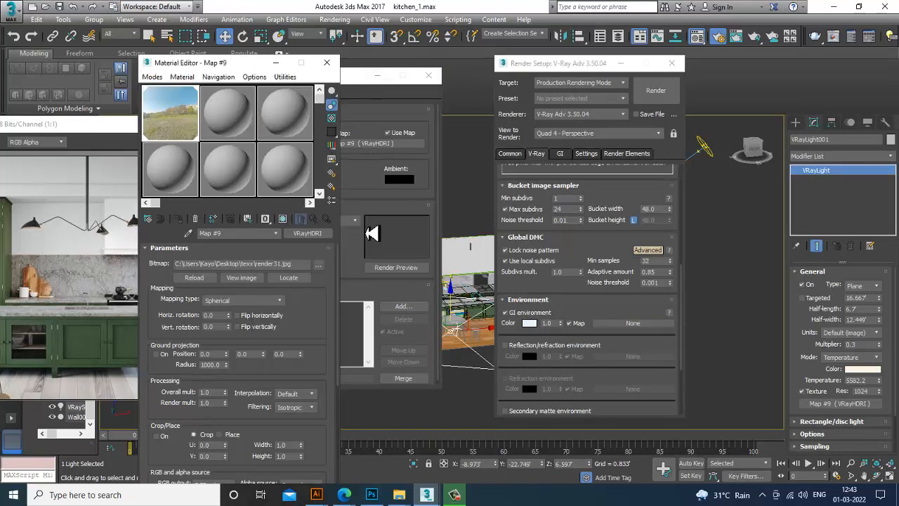
drag(636, 330, 635, 330)
click(565, 275)
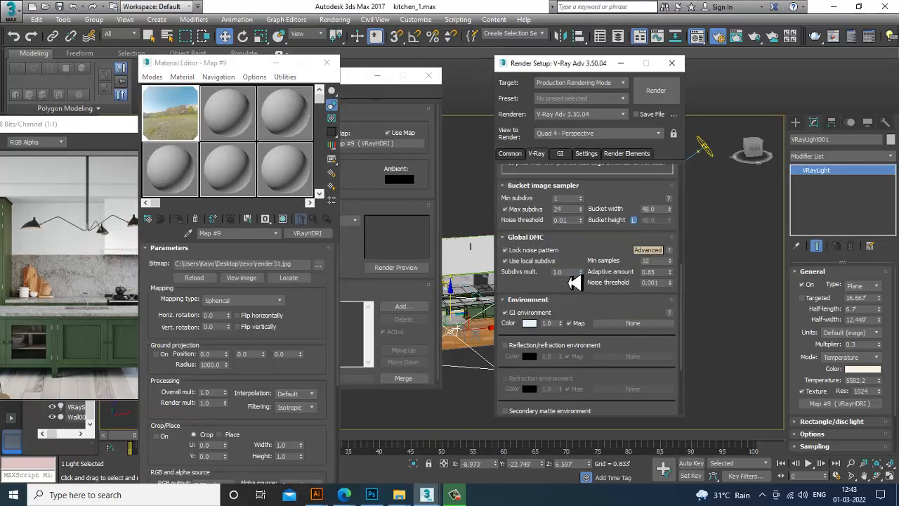
click(327, 63)
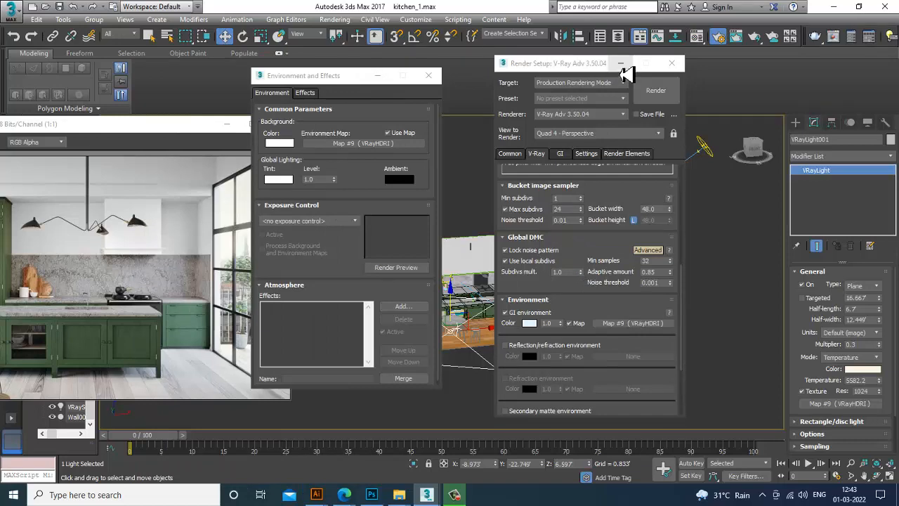
click(621, 63)
click(378, 75)
Switch to the camera view, start a test render, stop it and close the frame buffer
key(c)
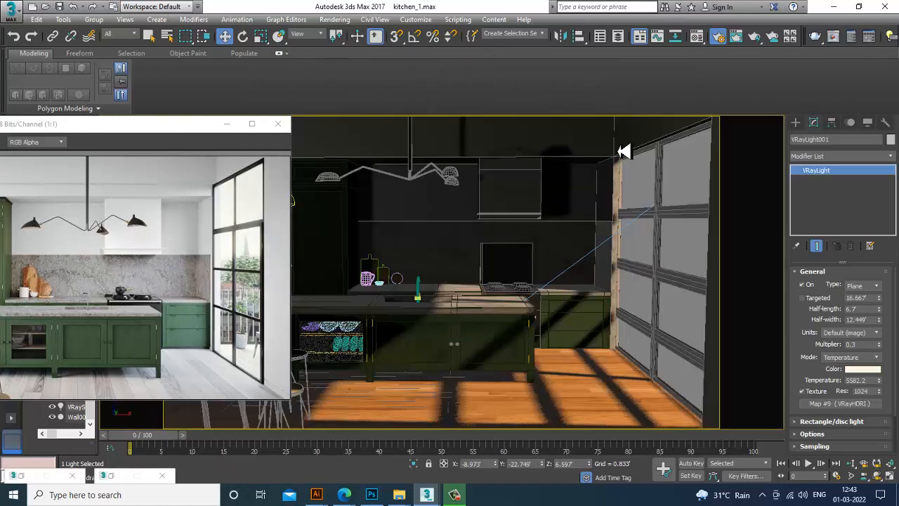
key(shift+q)
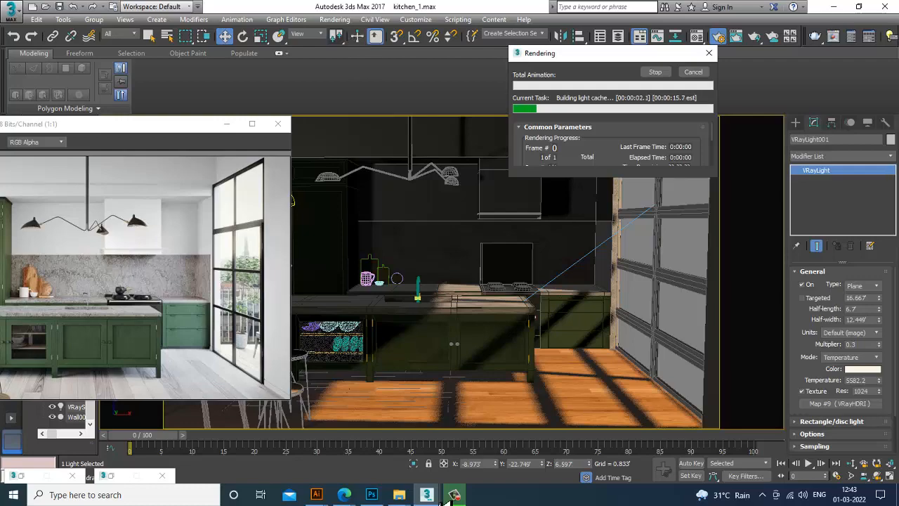
click(485, 442)
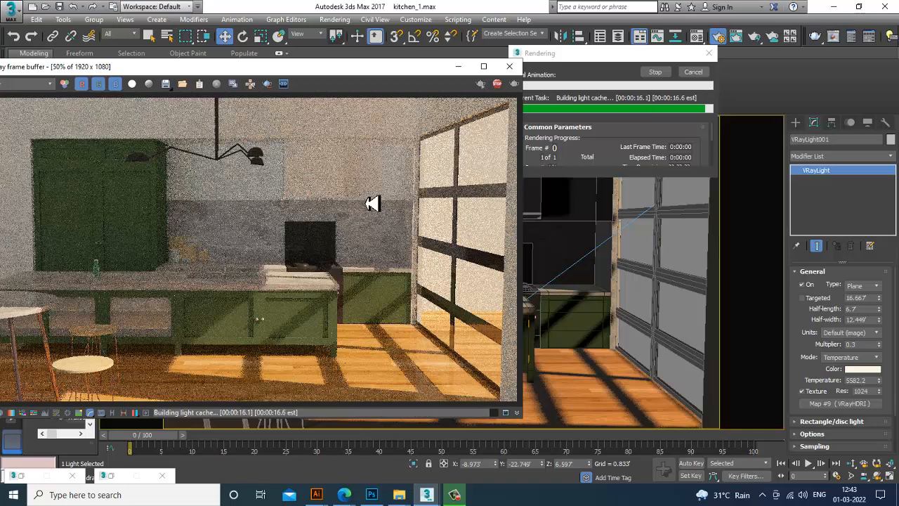
key(Escape)
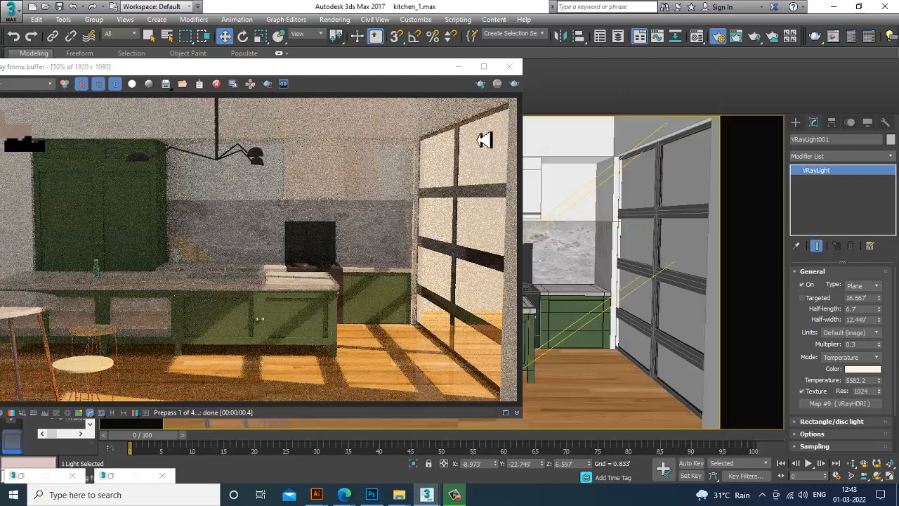
click(510, 66)
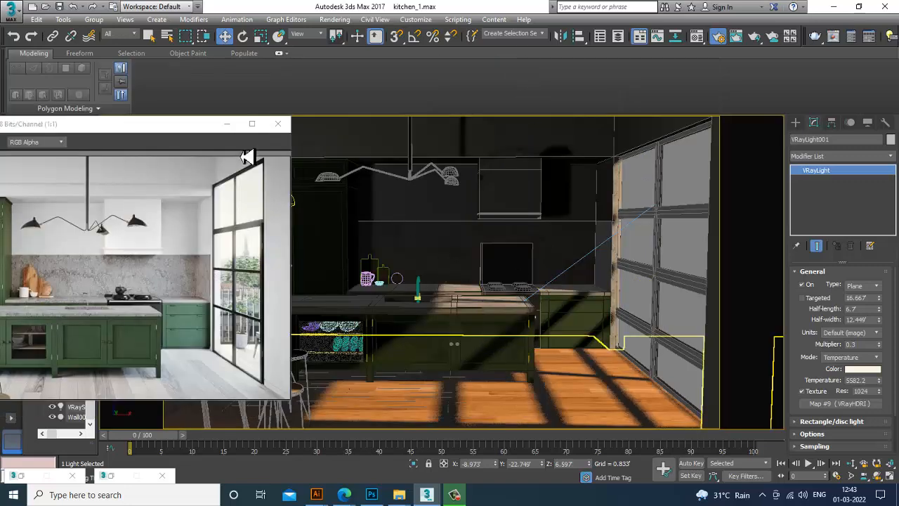
drag(158, 127, 378, 99)
click(448, 98)
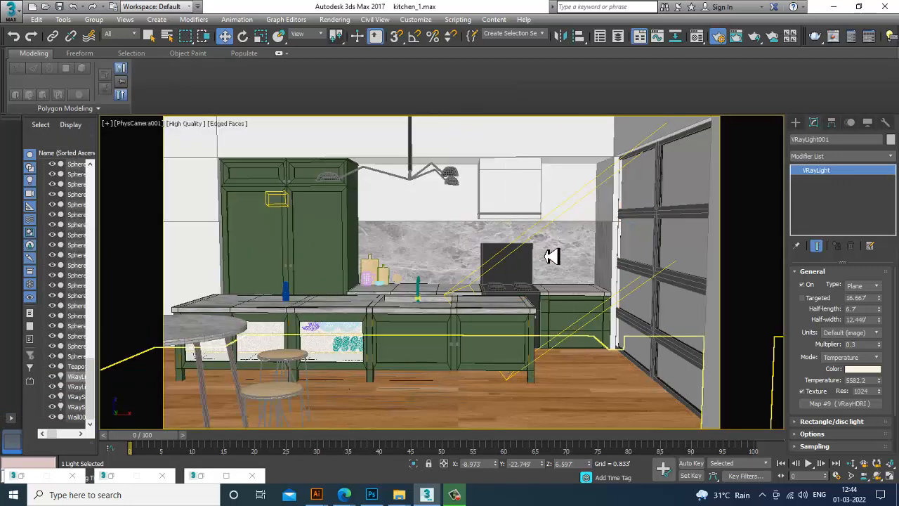
Create a photometric Target Light in the front view, dragging from the ceiling down toward the kitchen counter
click(552, 256)
key(p)
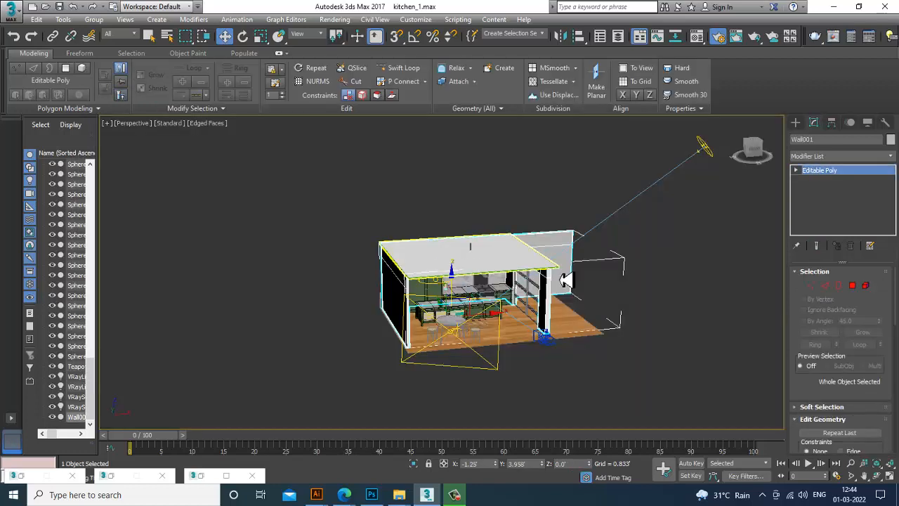
scroll(573, 281, down, 3)
scroll(573, 283, up, 10)
scroll(504, 281, up, 2)
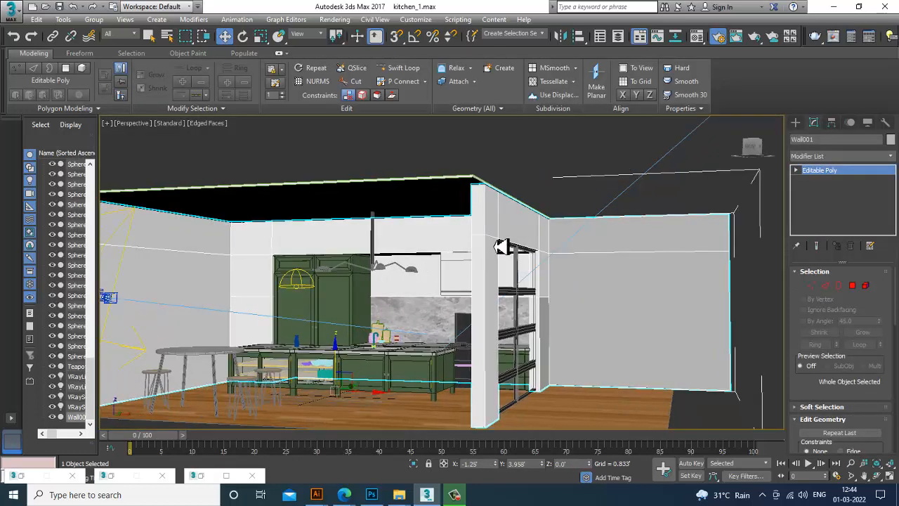
mouse_move(501, 246)
alt+middle_down()
mouse_move(514, 251)
mouse_move(506, 250)
alt+middle_up()
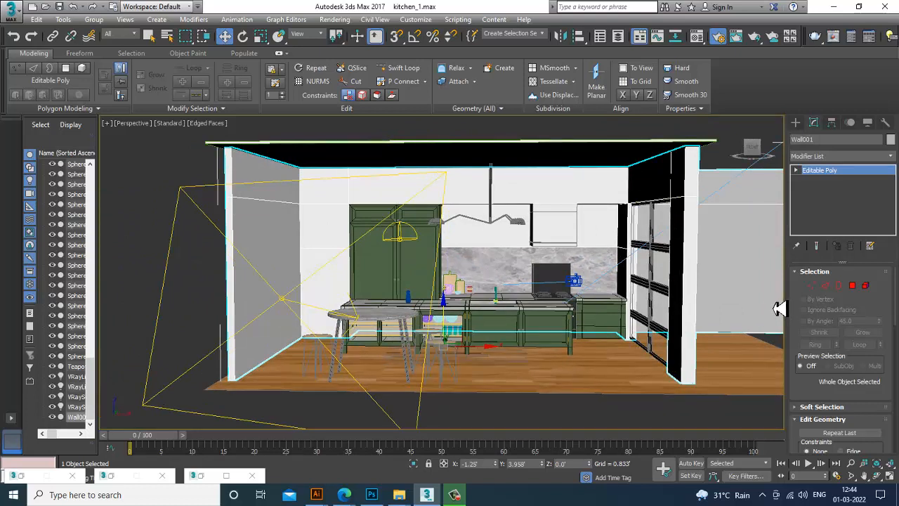
click(796, 122)
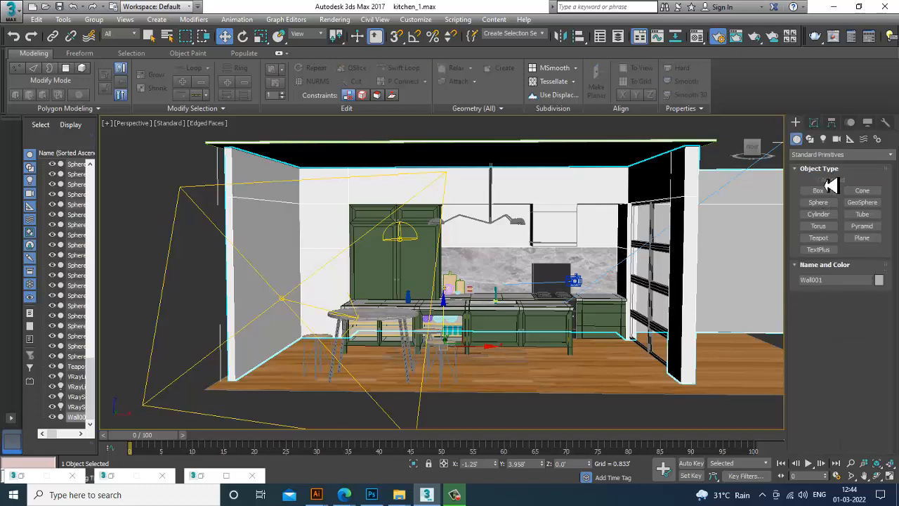
click(824, 139)
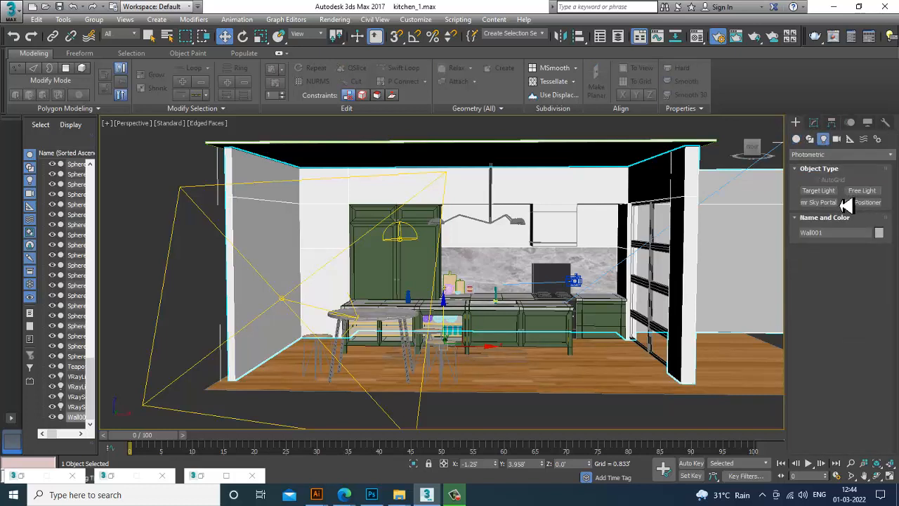
click(840, 155)
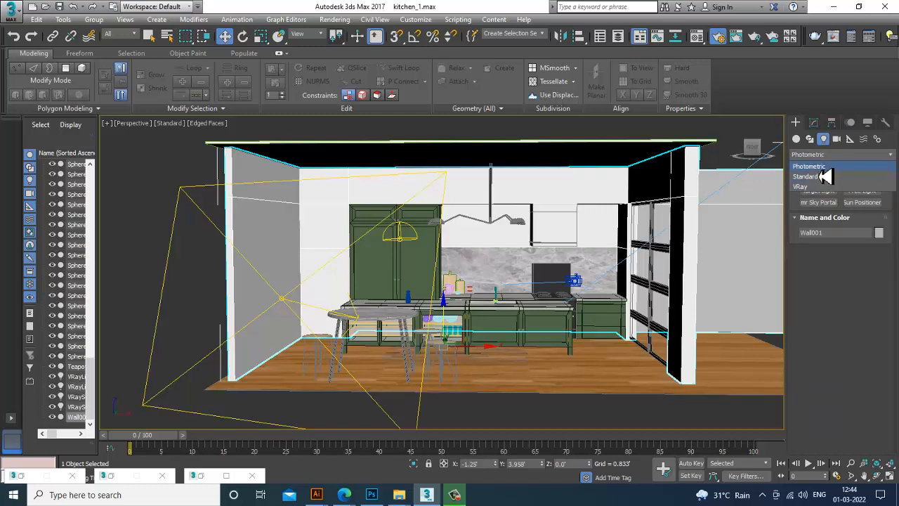
click(820, 169)
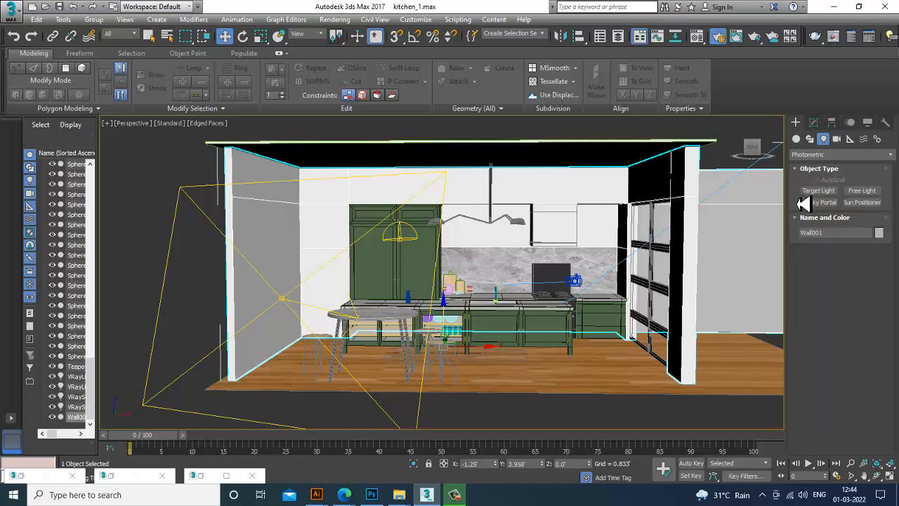
click(818, 190)
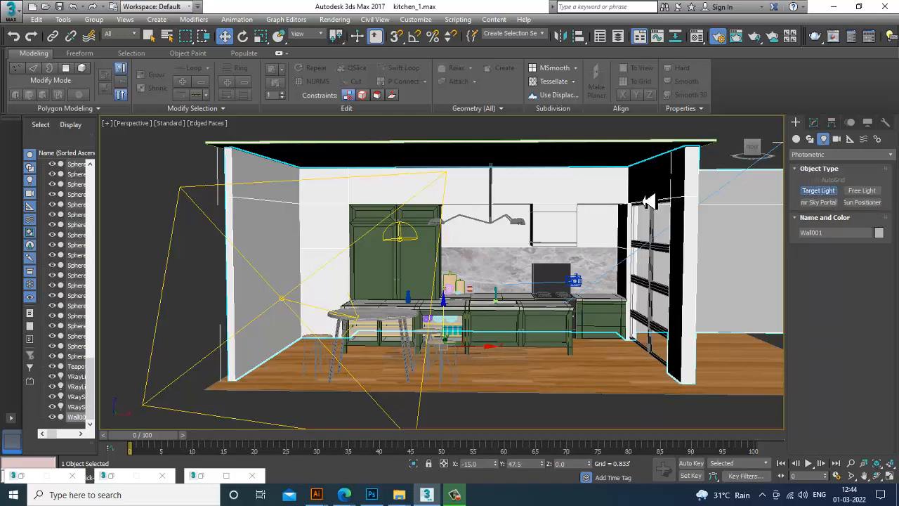
key(alt+w)
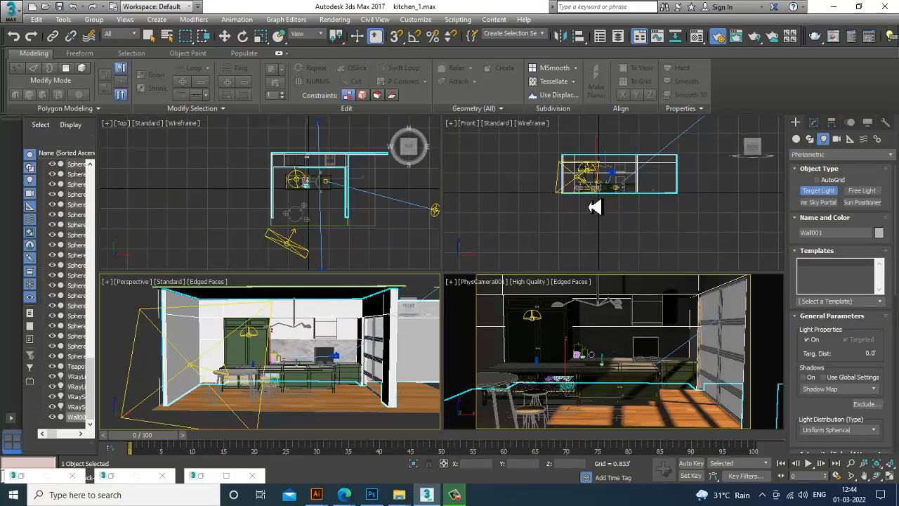
scroll(583, 215, up, 1)
key(alt+w)
scroll(603, 244, up, 4)
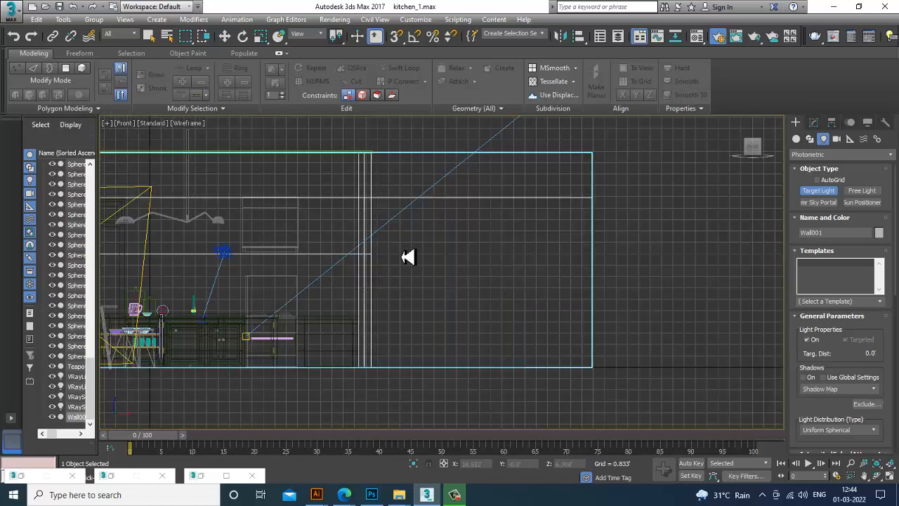
middle_drag(236, 267, 454, 281)
drag(432, 170, 435, 339)
key(w)
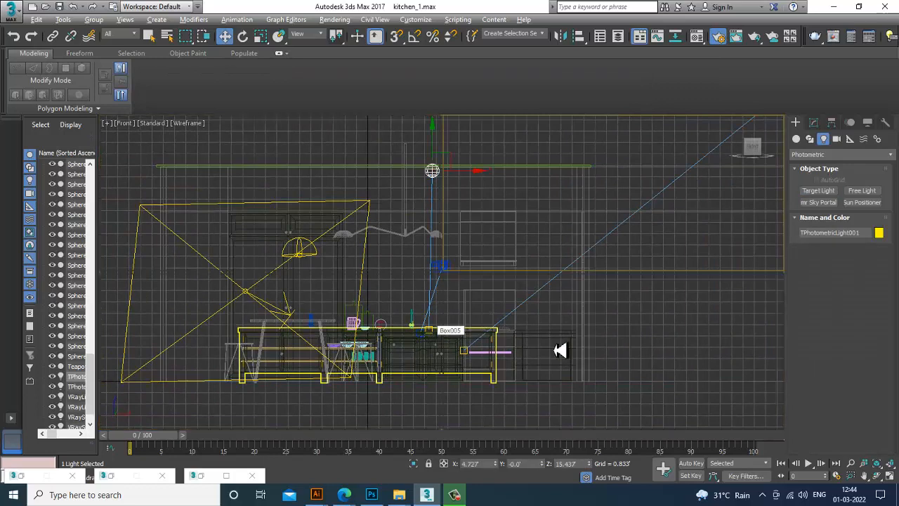
Move the target light down to sit just below the ceiling above the pendant lamp
key(alt+w)
middle_drag(404, 377, 381, 372)
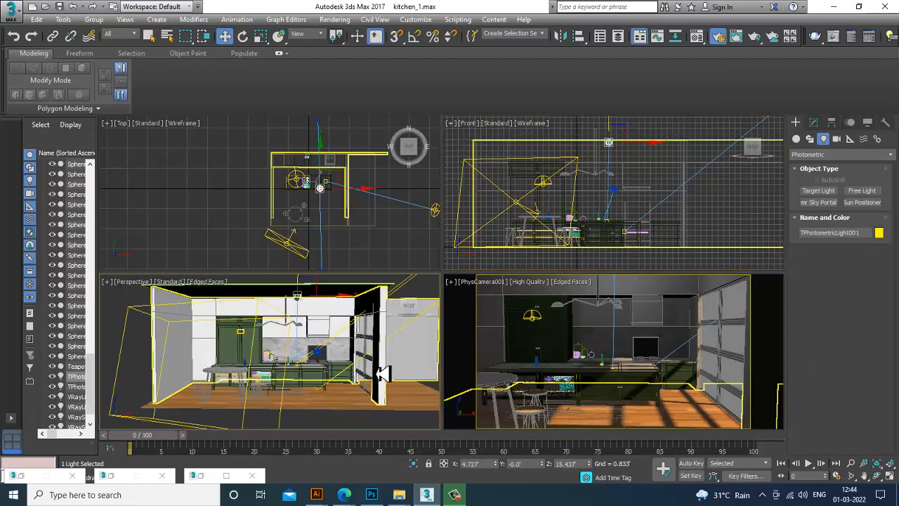
key(alt+w)
alt+middle_drag(394, 335, 429, 332)
scroll(429, 331, up, 3)
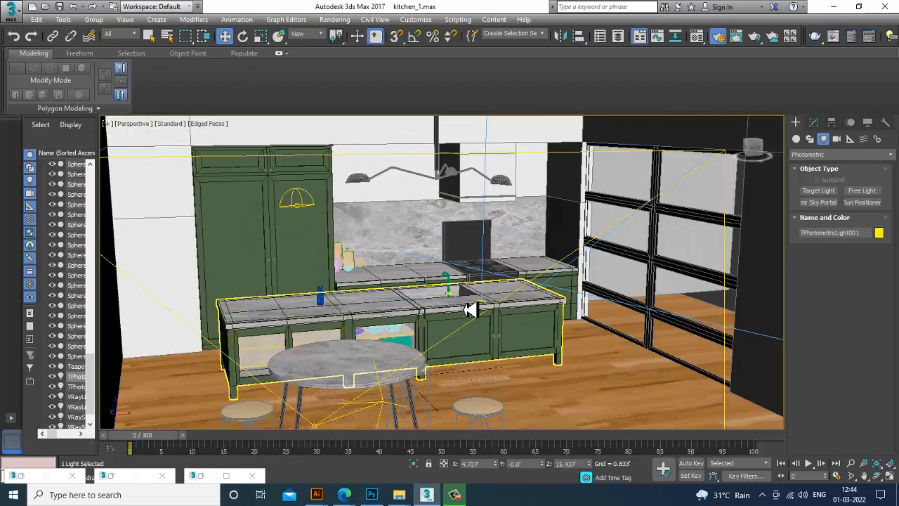
click(486, 309)
scroll(496, 308, down, 2)
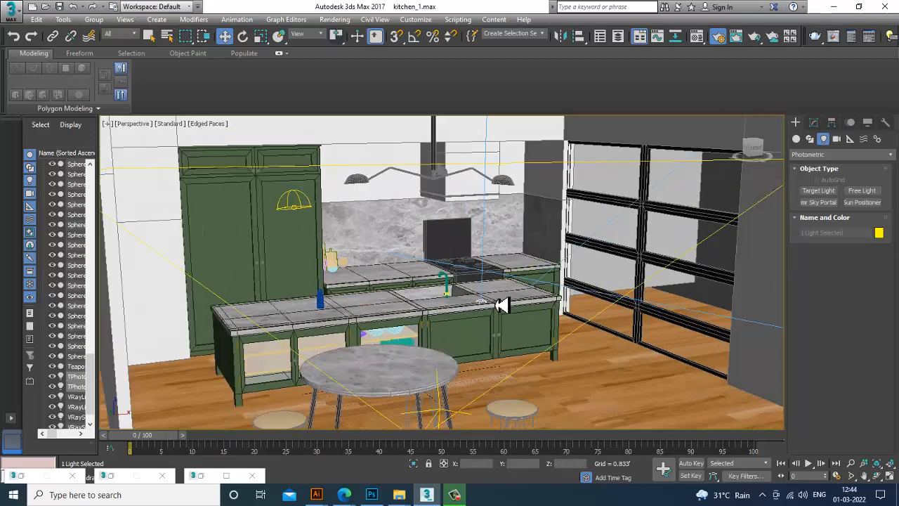
key(F3)
scroll(485, 288, down, 5)
alt+middle_drag(490, 279, 480, 268)
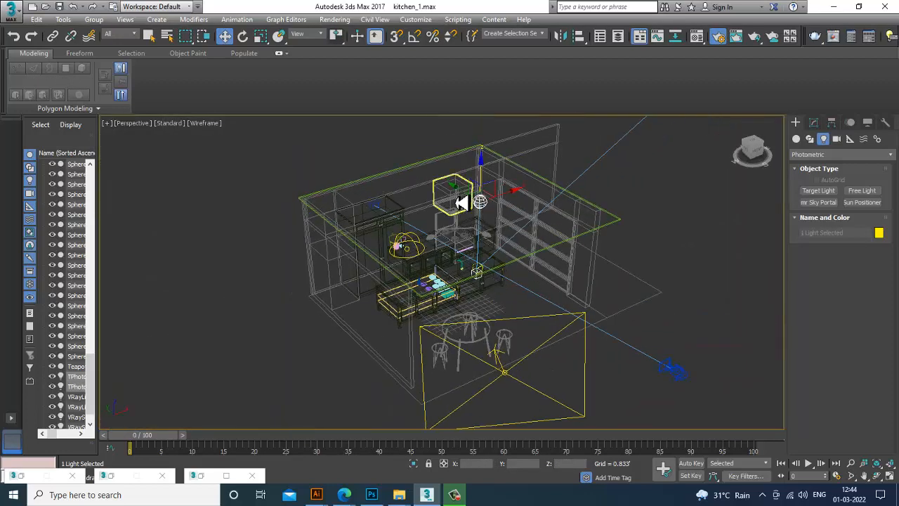
alt+middle_drag(439, 197, 452, 227)
scroll(449, 243, up, 5)
scroll(464, 200, down, 3)
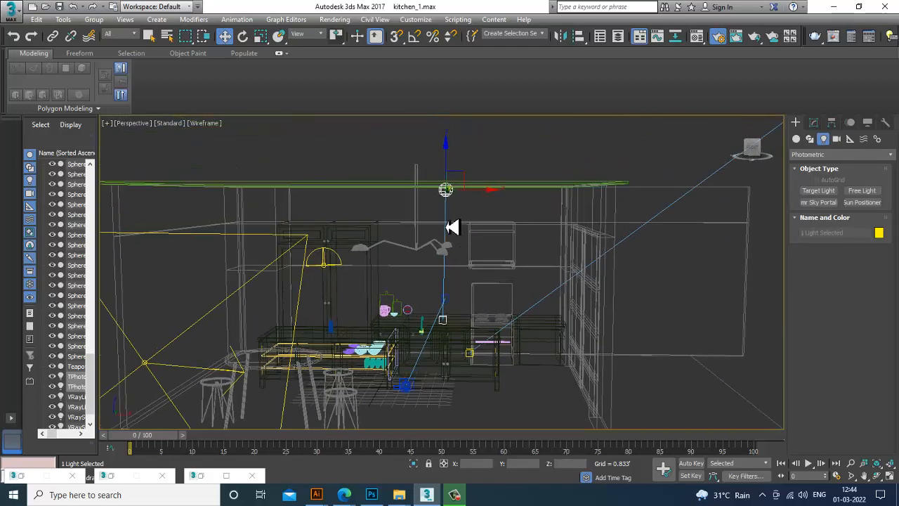
click(461, 143)
click(448, 189)
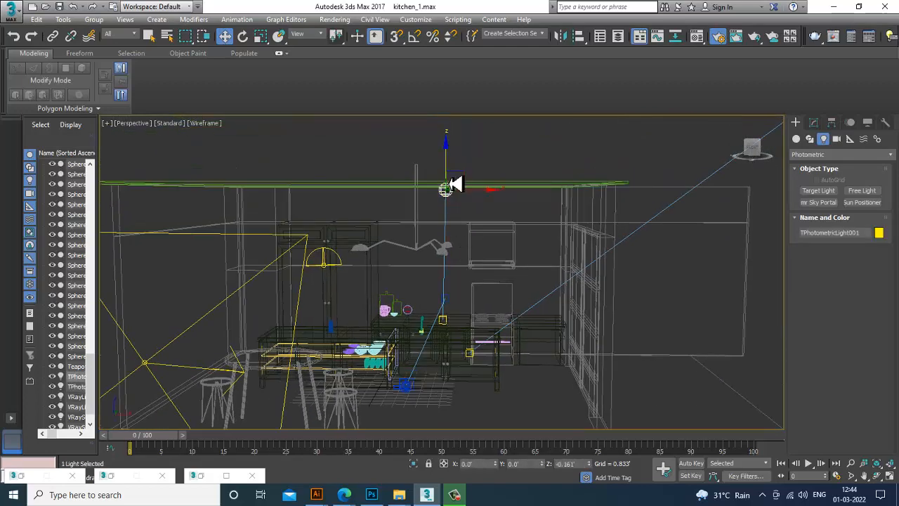
drag(451, 174, 453, 202)
key(F3)
scroll(466, 201, up, 5)
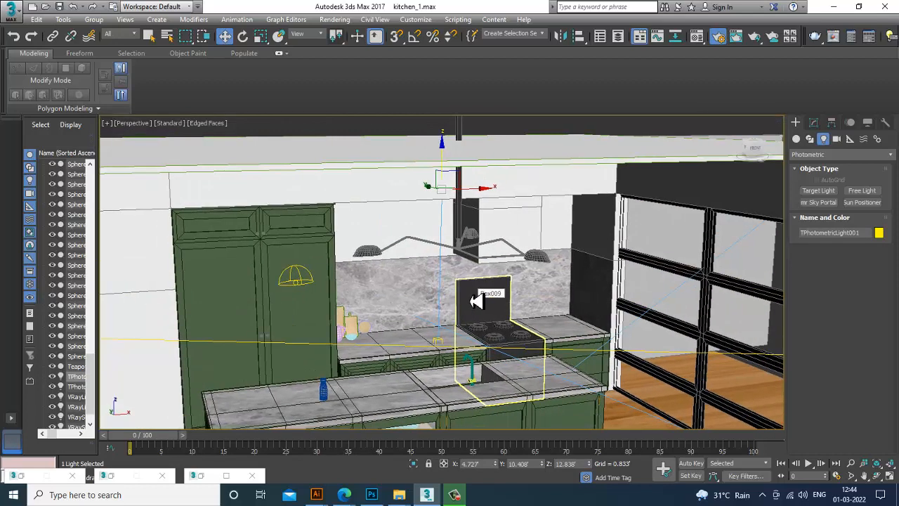
alt+middle_drag(476, 300, 446, 268)
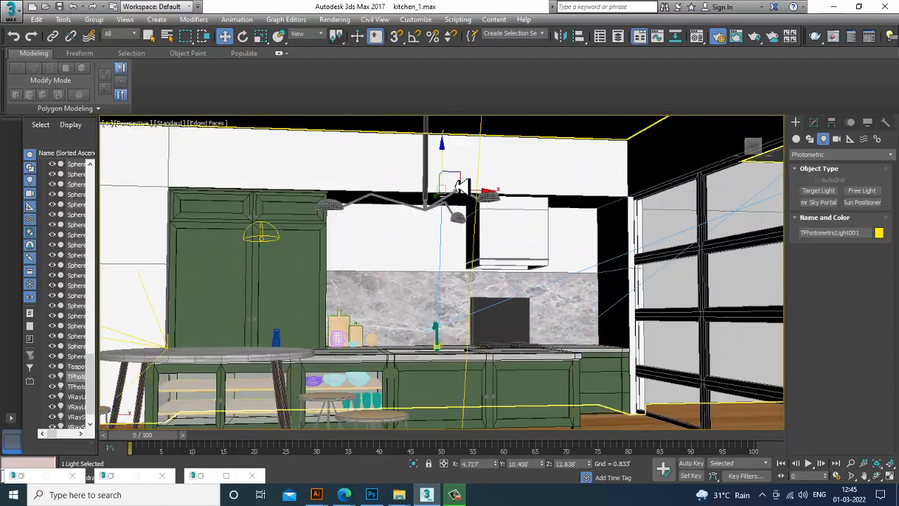
drag(450, 172, 459, 195)
alt+middle_drag(488, 233, 491, 262)
scroll(444, 309, up, 3)
scroll(443, 309, down, 2)
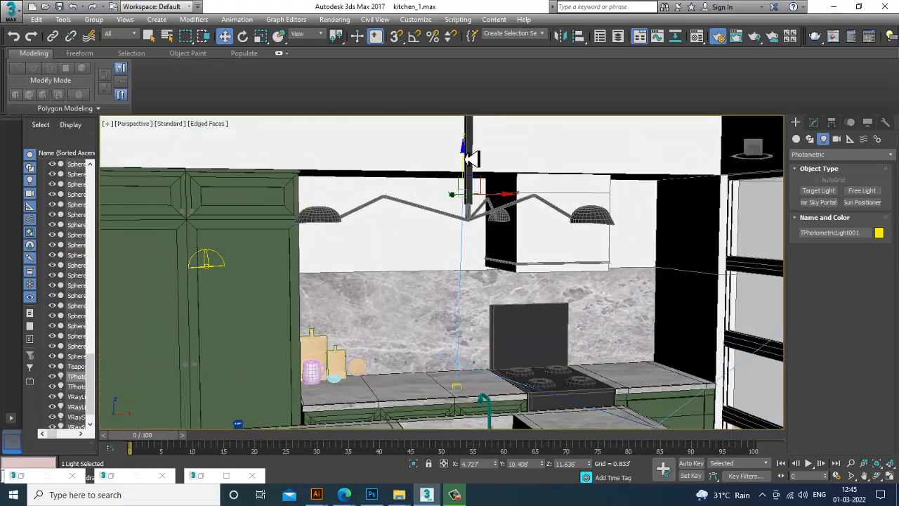
drag(465, 160, 466, 153)
mouse_move(499, 202)
alt+middle_down()
mouse_move(534, 205)
mouse_move(508, 207)
alt+middle_up()
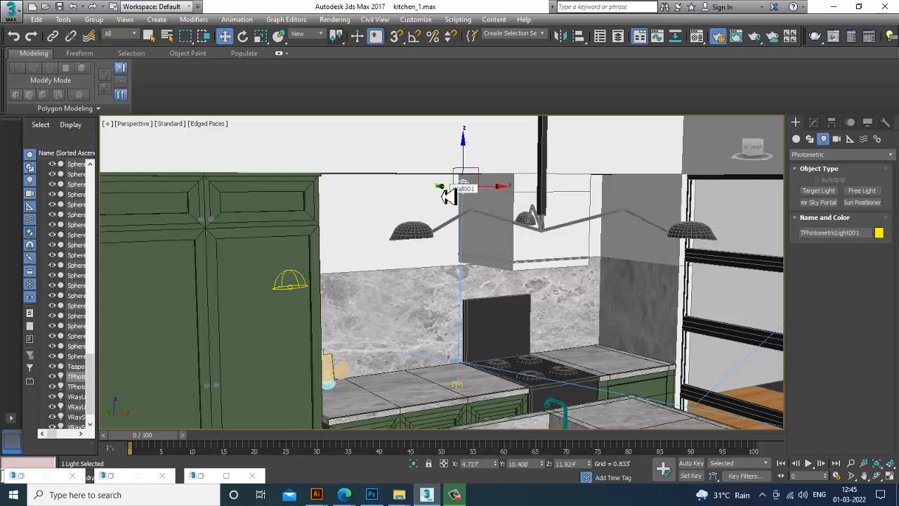
drag(447, 196, 439, 196)
Set the target light's shadow type to VRayShadow
click(815, 123)
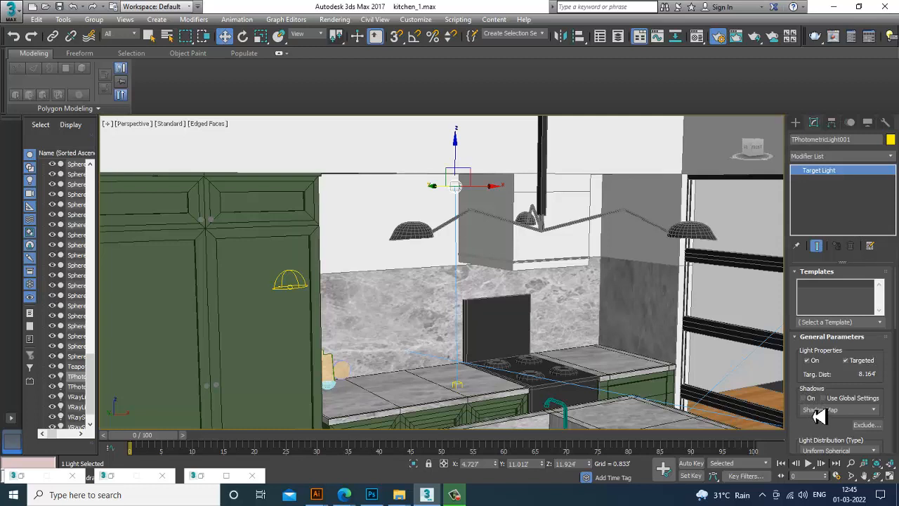
click(819, 410)
click(822, 449)
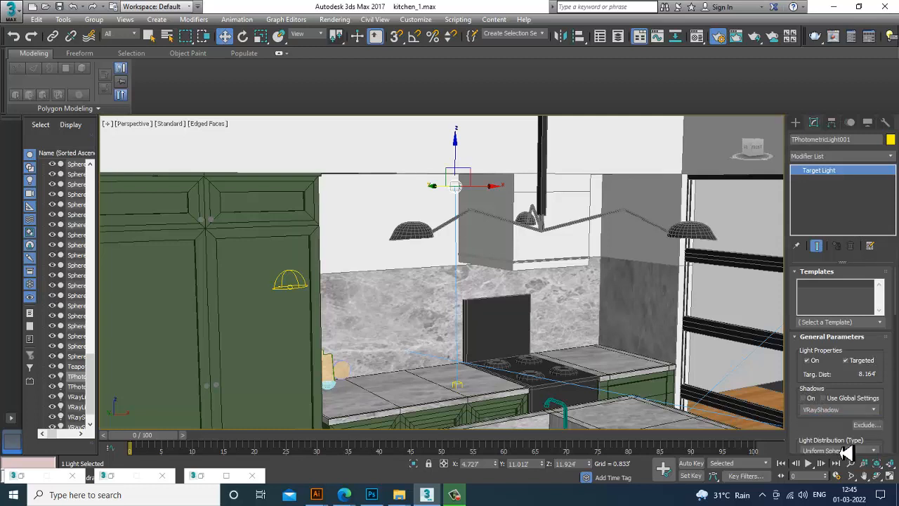
Set the light distribution to Uniform Diffuse and the light color preset to HID Low Pressure Sodium
drag(829, 431, 838, 333)
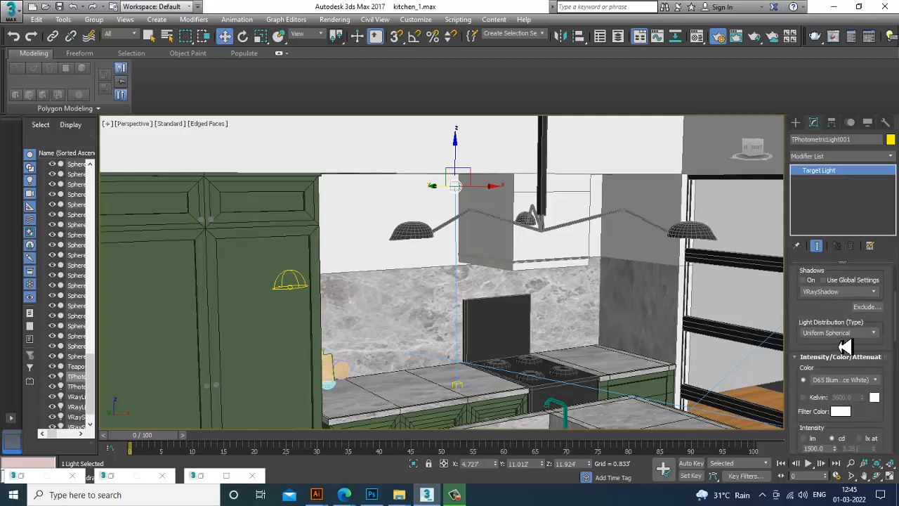
click(843, 334)
click(843, 363)
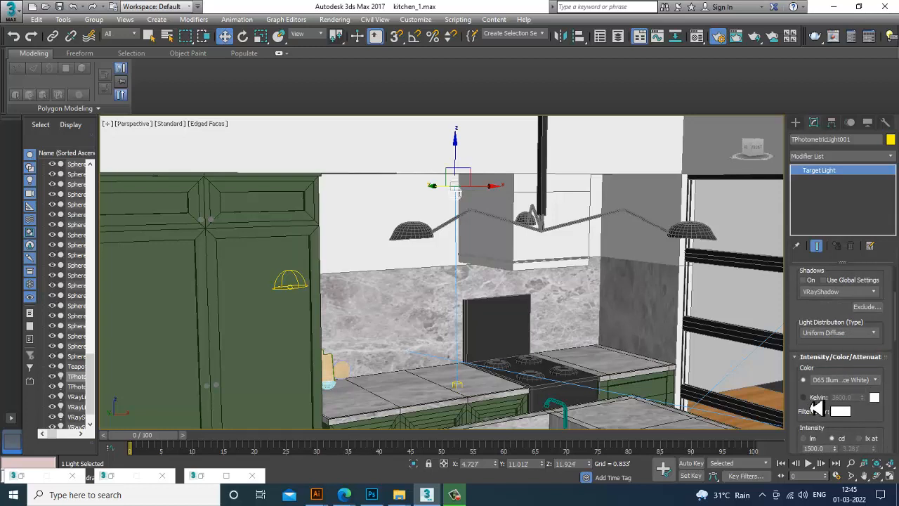
click(854, 380)
click(861, 332)
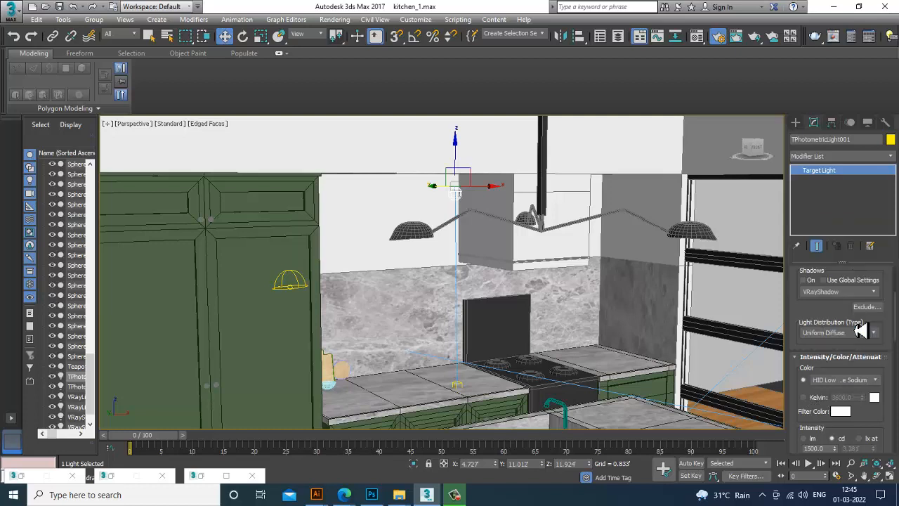
Raise the light's intensity to about 1695 cd
scroll(848, 398, down, 3)
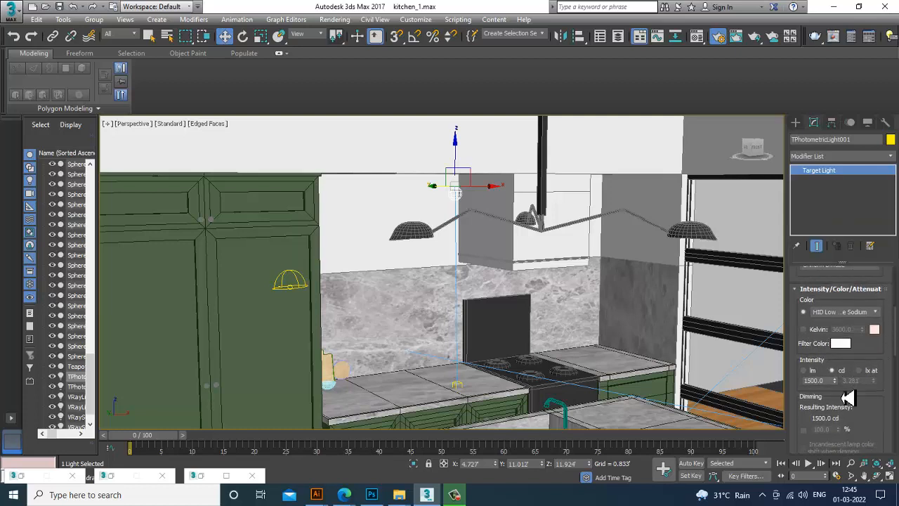
drag(834, 381, 834, 281)
Switch to the camera view, start a test render, stop it and close the frame buffer
key(c)
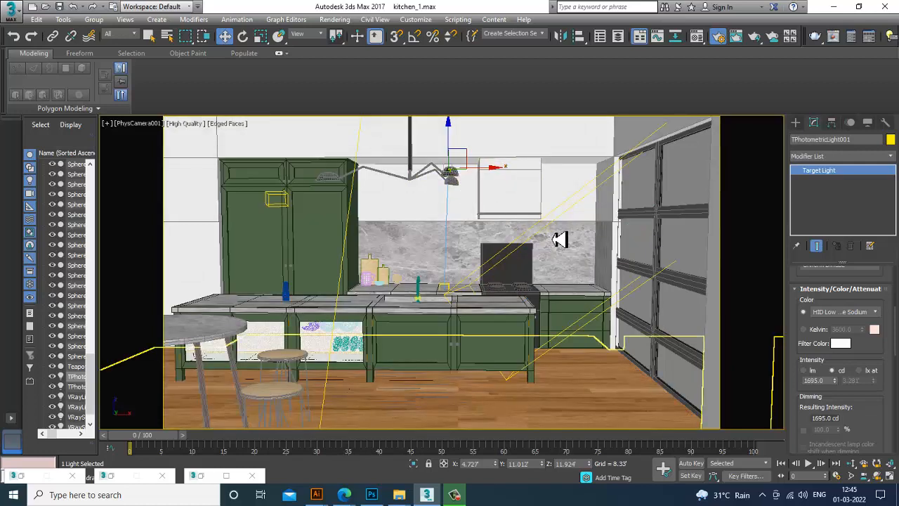
click(334, 19)
click(359, 34)
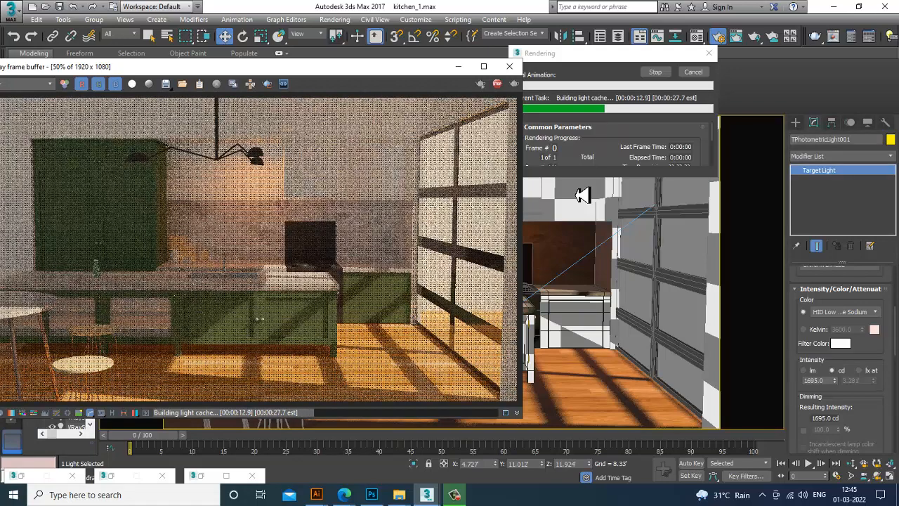
key(Escape)
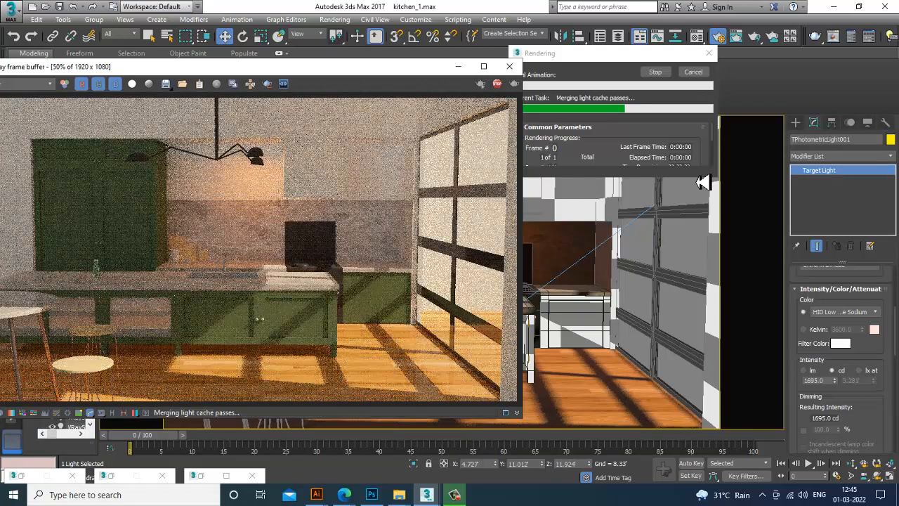
click(511, 67)
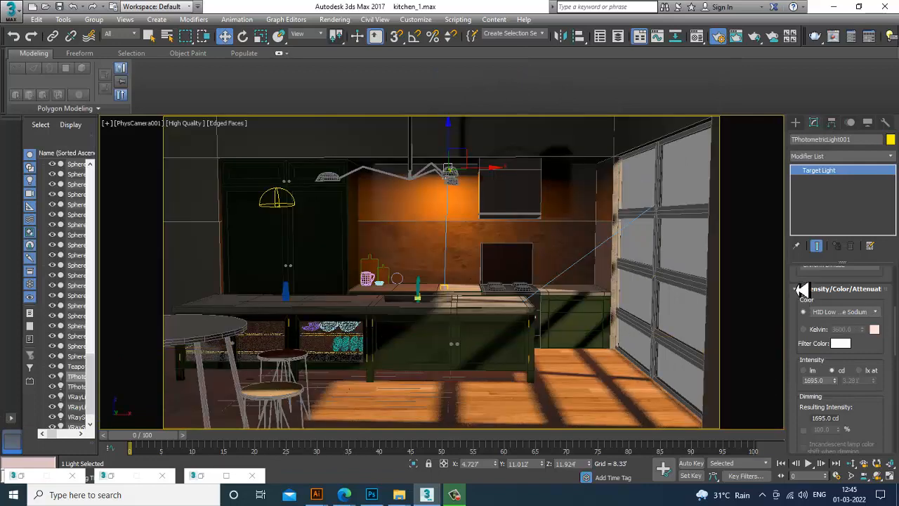
Lower the target light's intensity to about 231 cd
drag(801, 284, 809, 338)
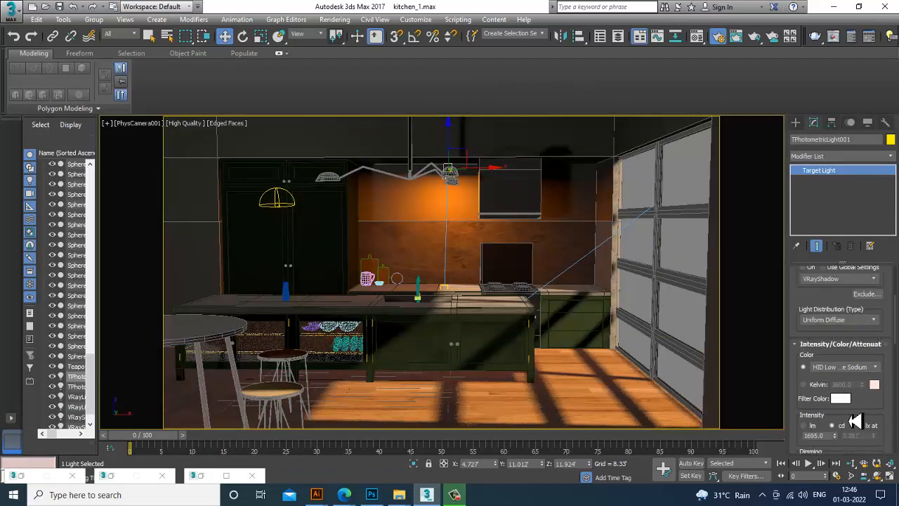
mouse_move(854, 421)
mouse_down()
mouse_move(864, 374)
mouse_move(837, 406)
mouse_move(850, 446)
mouse_up()
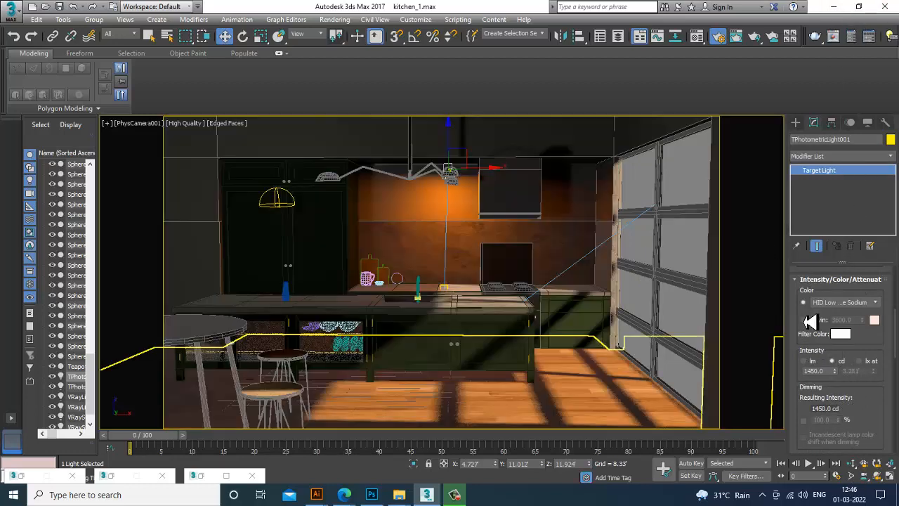
mouse_move(812, 323)
mouse_down()
mouse_move(814, 383)
mouse_move(837, 331)
mouse_move(845, 464)
mouse_move(856, 28)
mouse_up()
drag(29, 236, 148, 54)
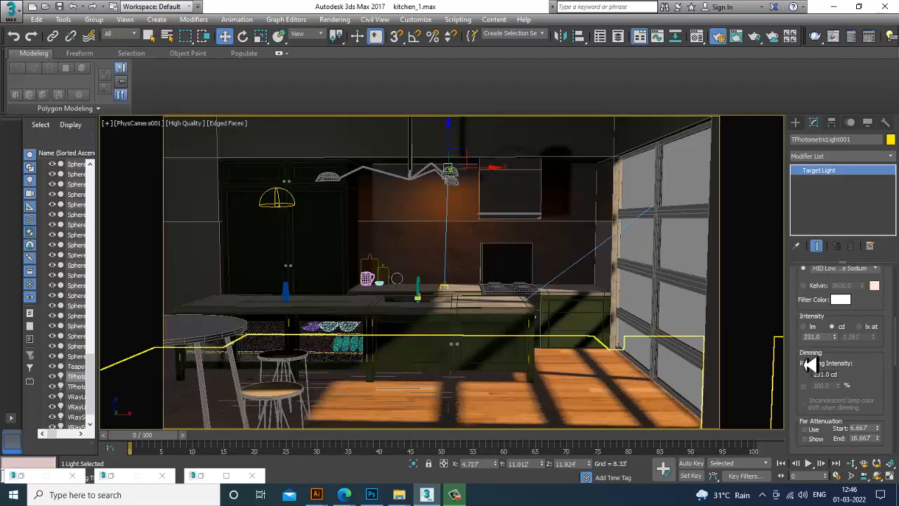
drag(806, 305, 825, 455)
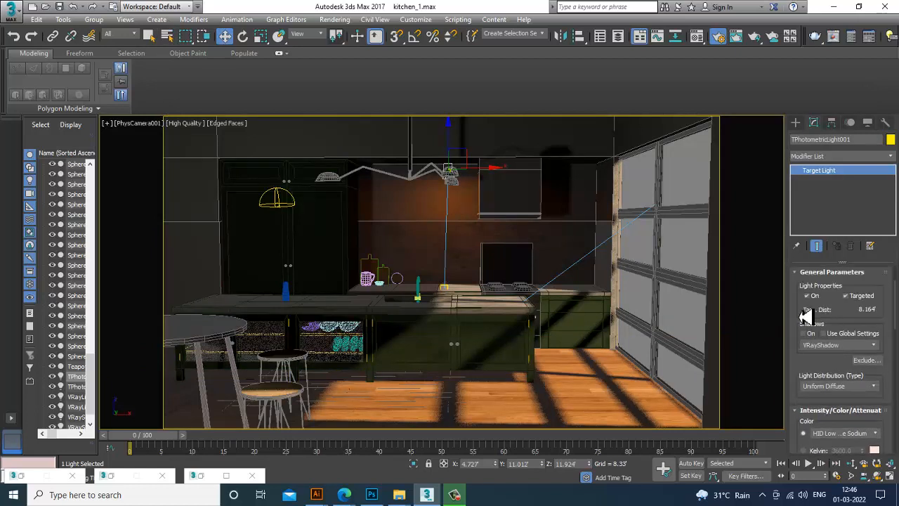
Set the target light's distribution to Photometric Web
mouse_move(808, 316)
mouse_down()
mouse_move(811, 376)
mouse_move(814, 318)
mouse_up()
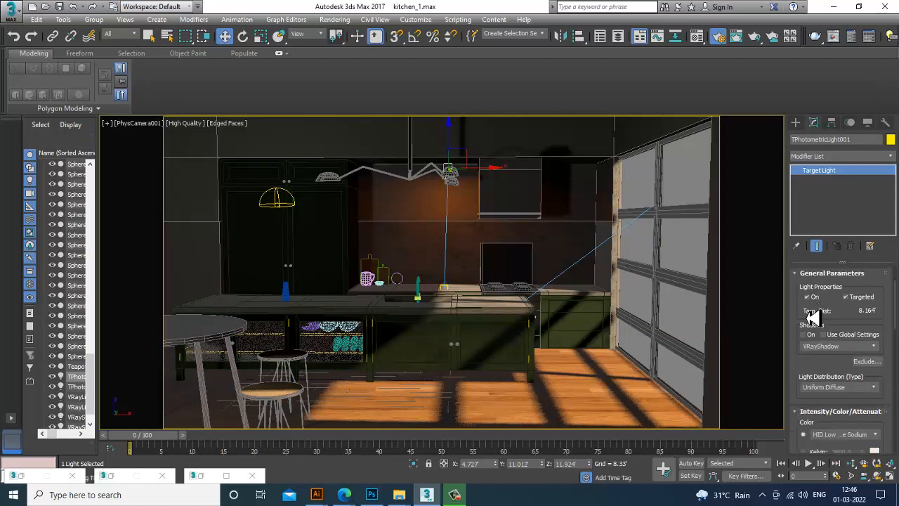
click(850, 391)
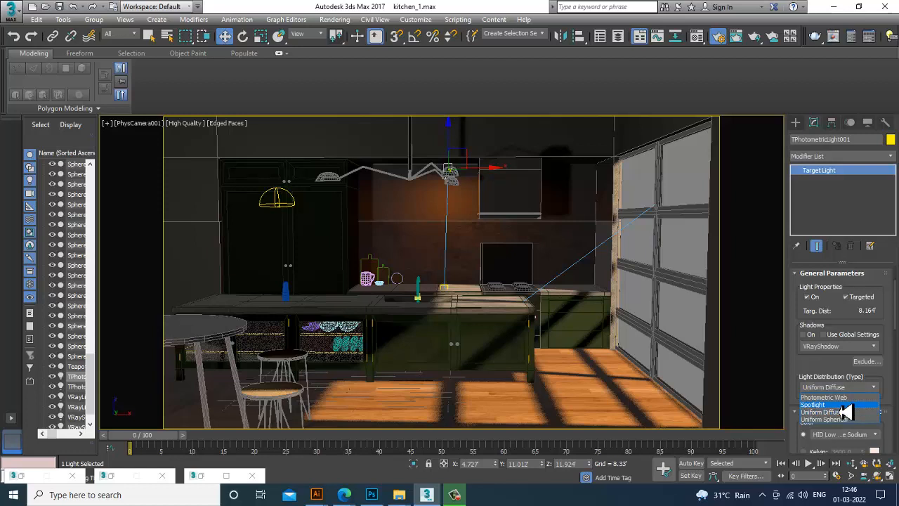
click(843, 397)
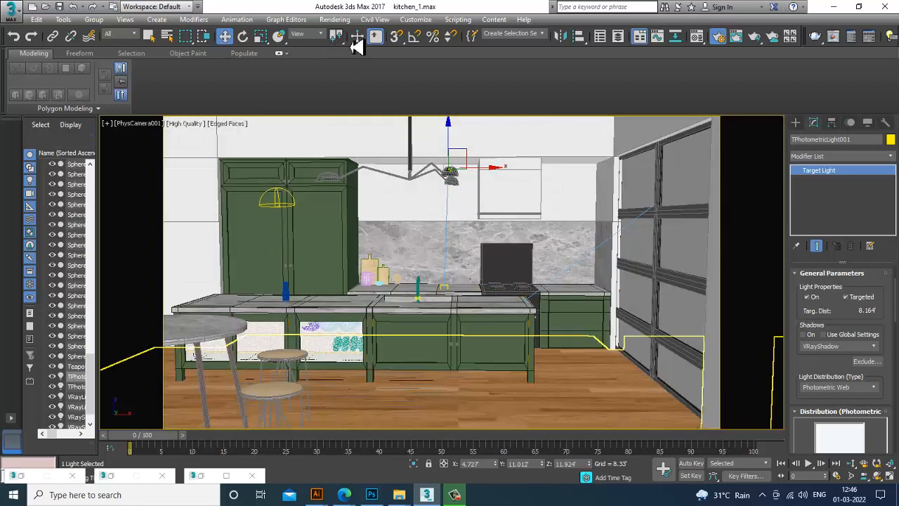
Start a test render from the camera view and close the frame buffer
click(334, 19)
click(352, 33)
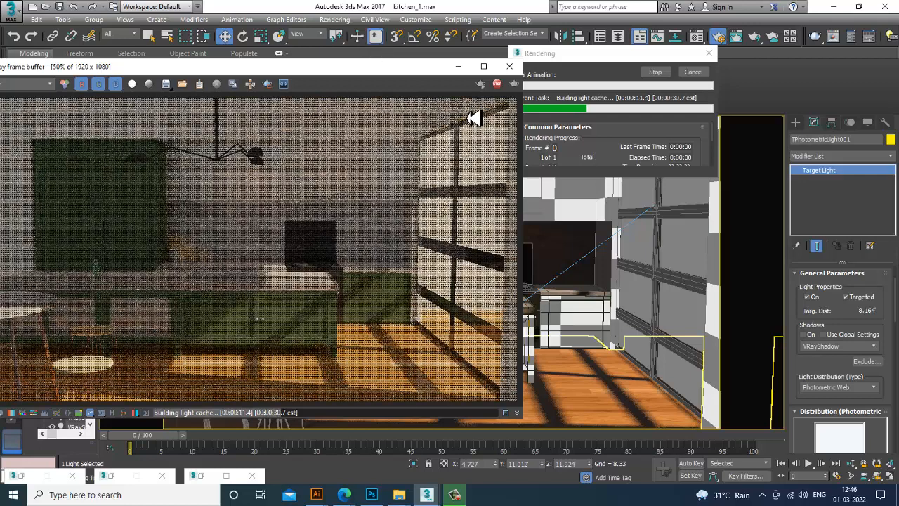
click(509, 66)
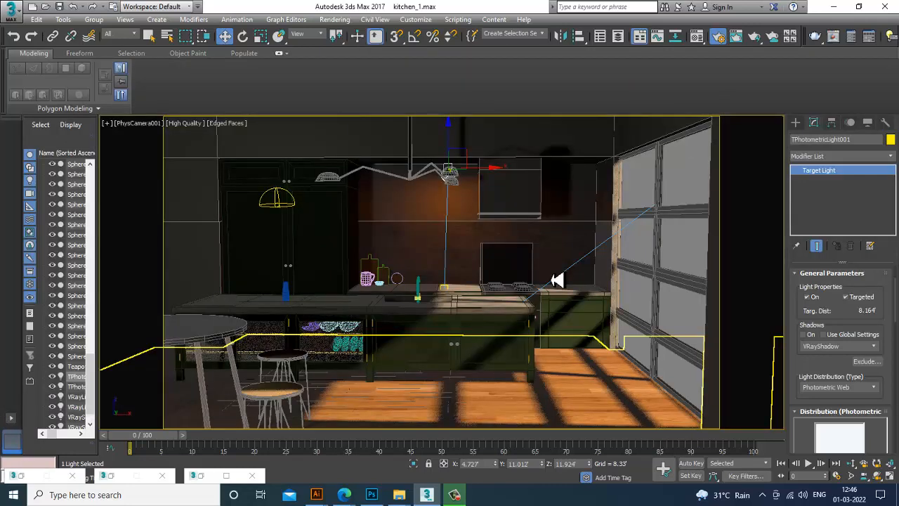
Delete the photometric target light and draw a plane VRayLight in the Left view across the window area
key(Delete)
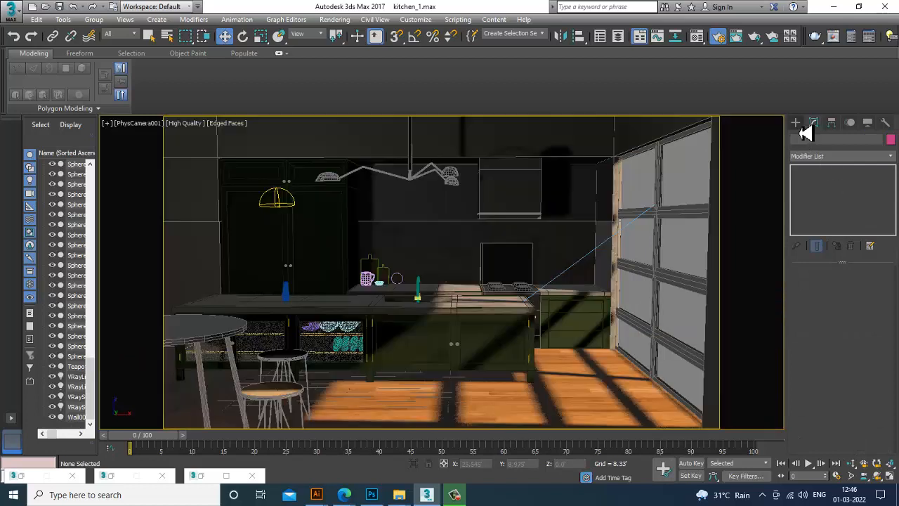
click(798, 126)
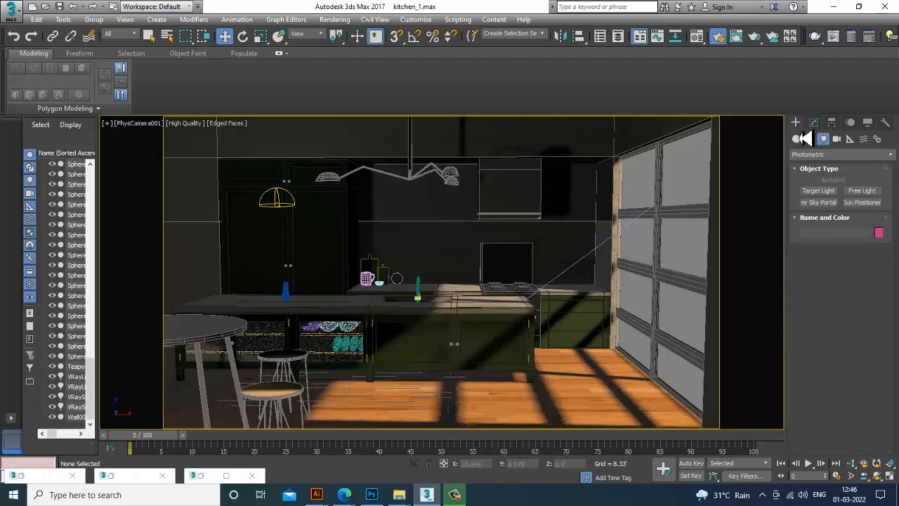
click(841, 154)
click(840, 187)
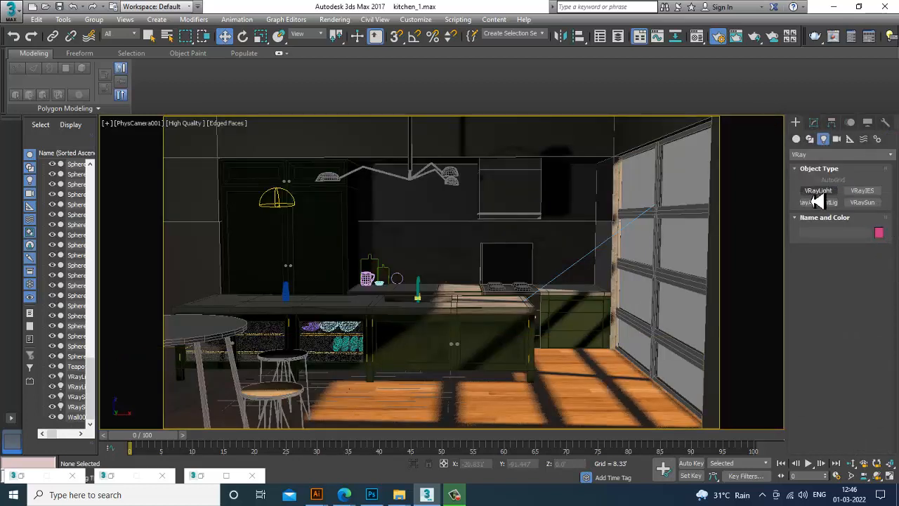
click(818, 191)
key(alt+w)
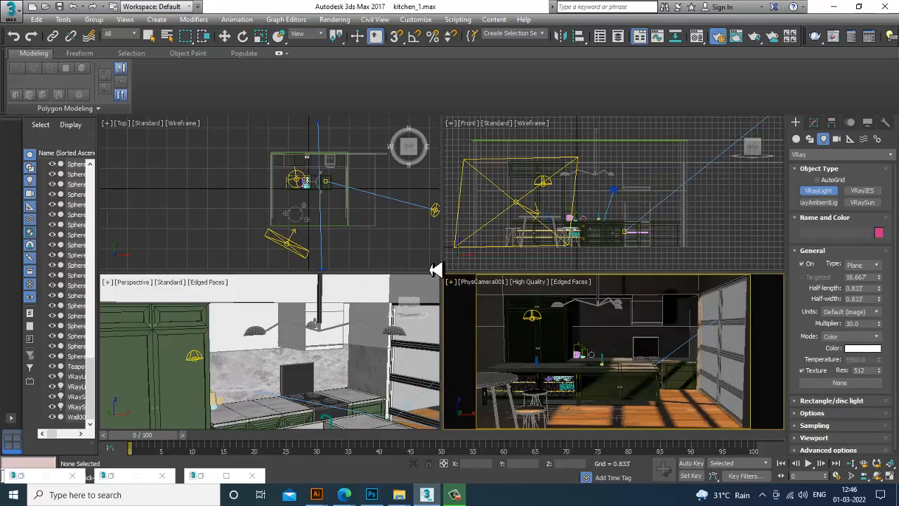
middle_drag(344, 374, 316, 373)
middle_drag(339, 231, 310, 230)
middle_drag(656, 213, 597, 210)
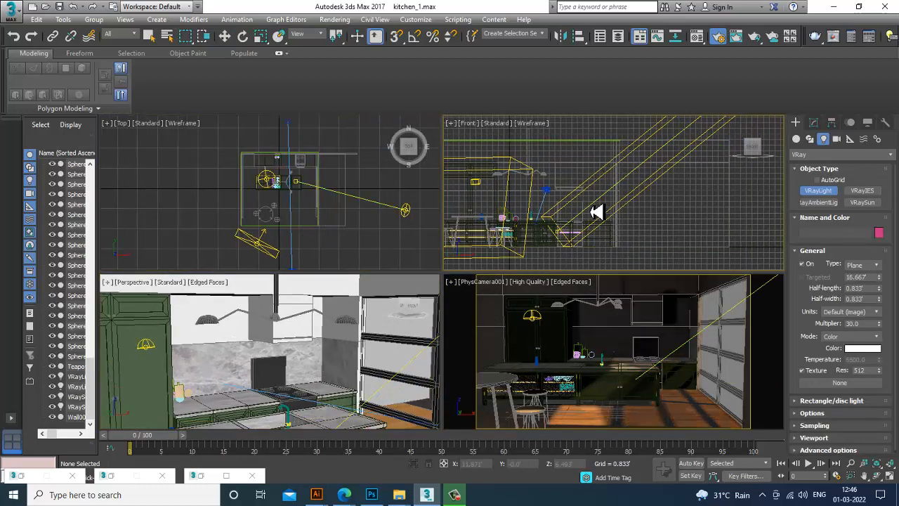
key(alt+w)
scroll(500, 225, down, 4)
middle_drag(493, 234, 525, 246)
scroll(525, 246, up, 2)
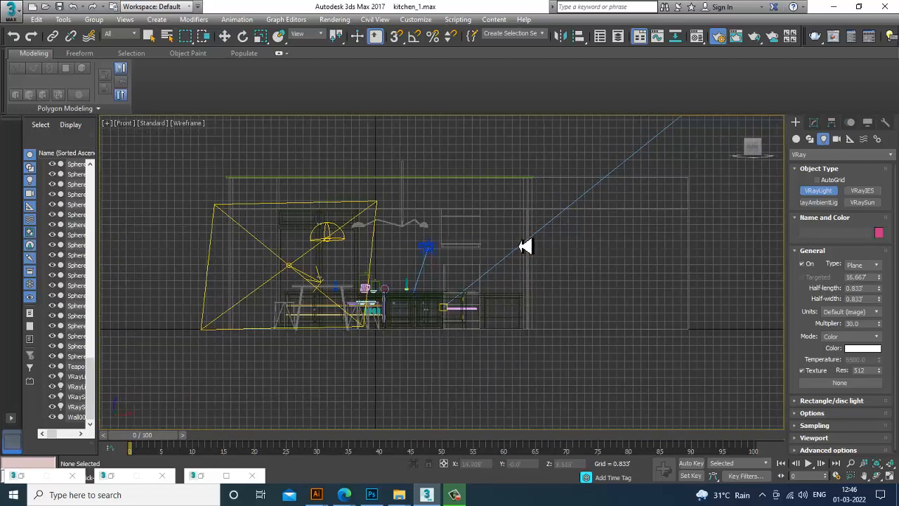
key(alt+w)
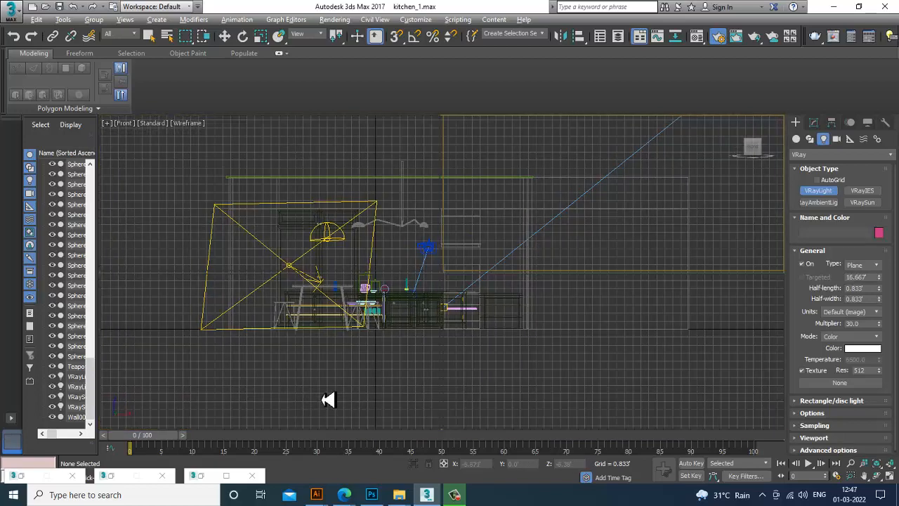
middle_drag(355, 376, 309, 368)
key(alt+w)
key(l)
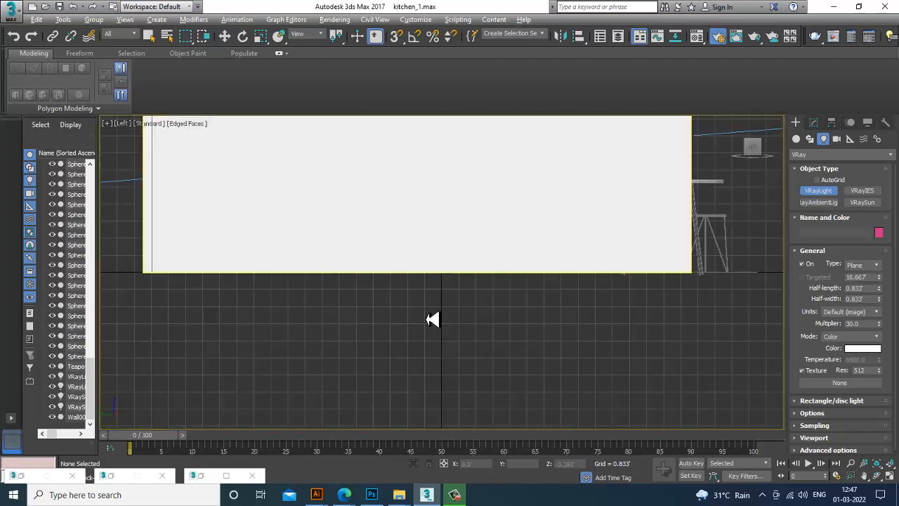
key(alt+w)
middle_drag(349, 342, 327, 397)
key(F3)
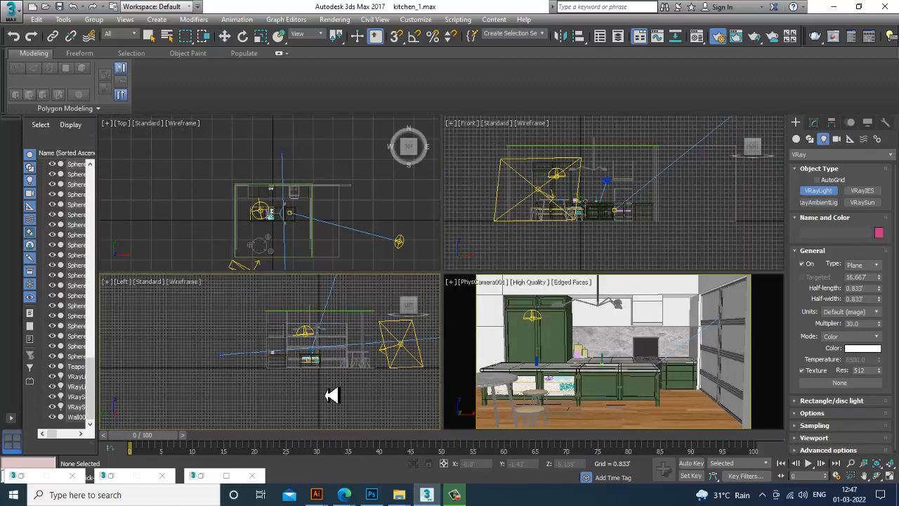
scroll(347, 367, up, 4)
key(alt+w)
middle_drag(328, 339, 431, 349)
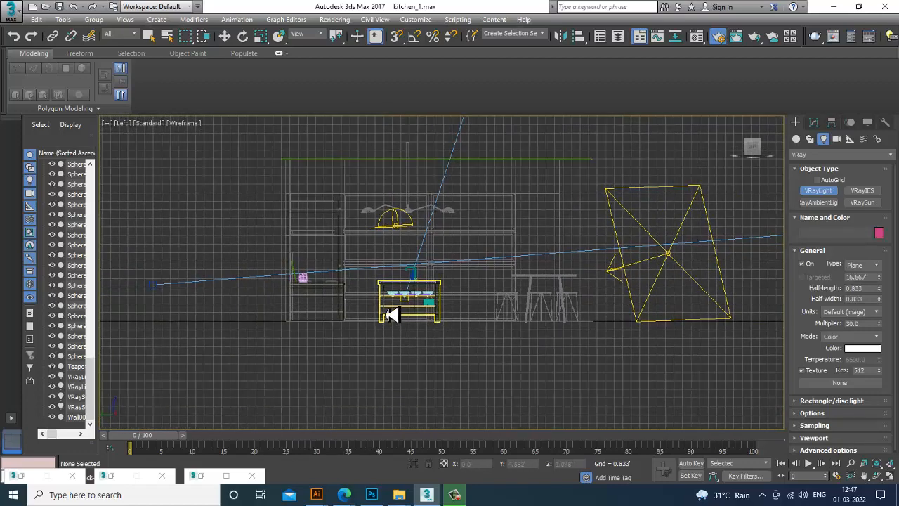
scroll(387, 297, up, 4)
middle_drag(367, 275, 327, 292)
middle_drag(288, 246, 289, 311)
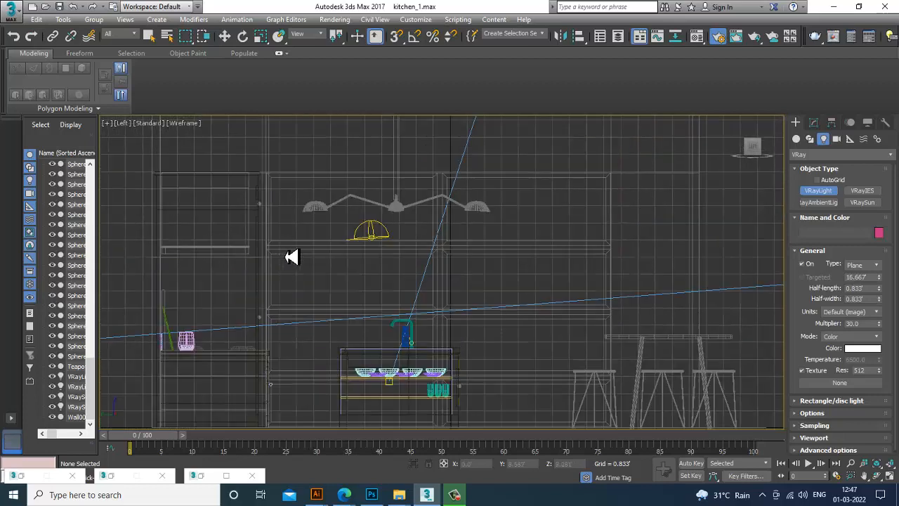
scroll(291, 256, down, 2)
drag(358, 307, 517, 382)
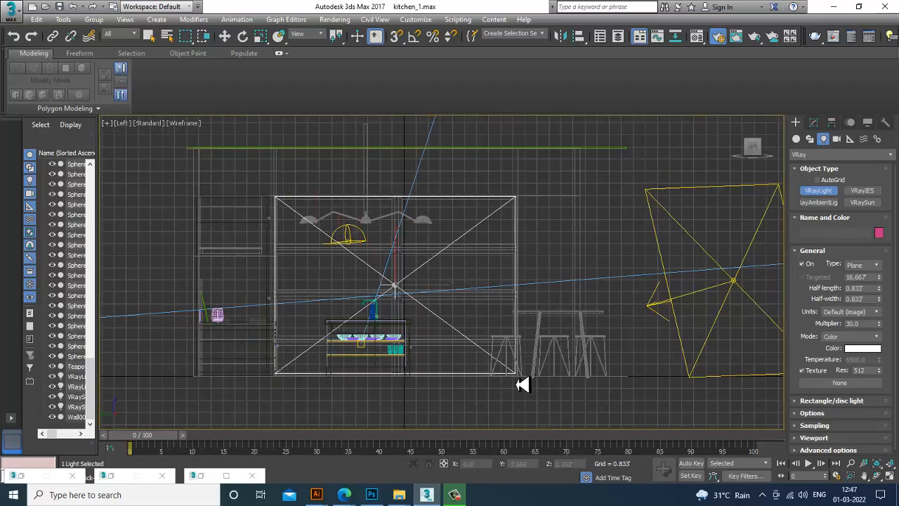
right_click(596, 397)
Move the new VRayLight in the Perspective view so it sits in the window opening
key(alt+w)
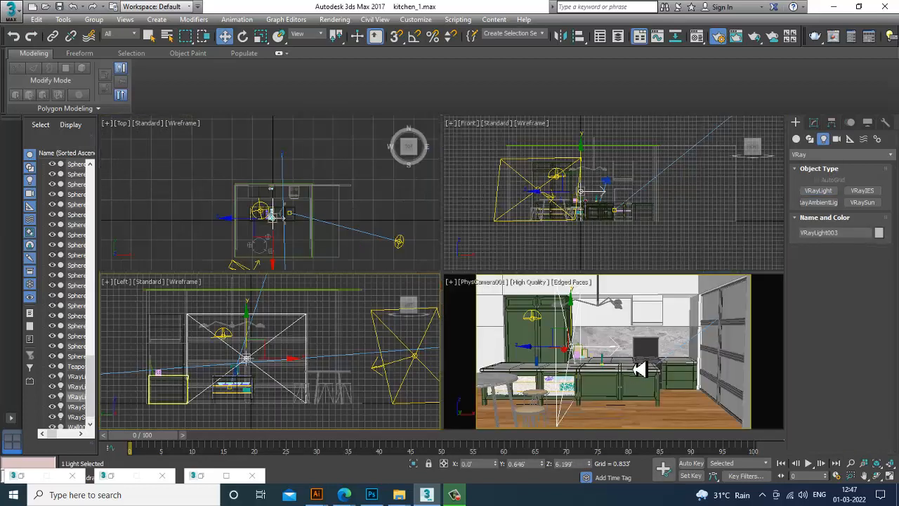
key(alt+w)
key(p)
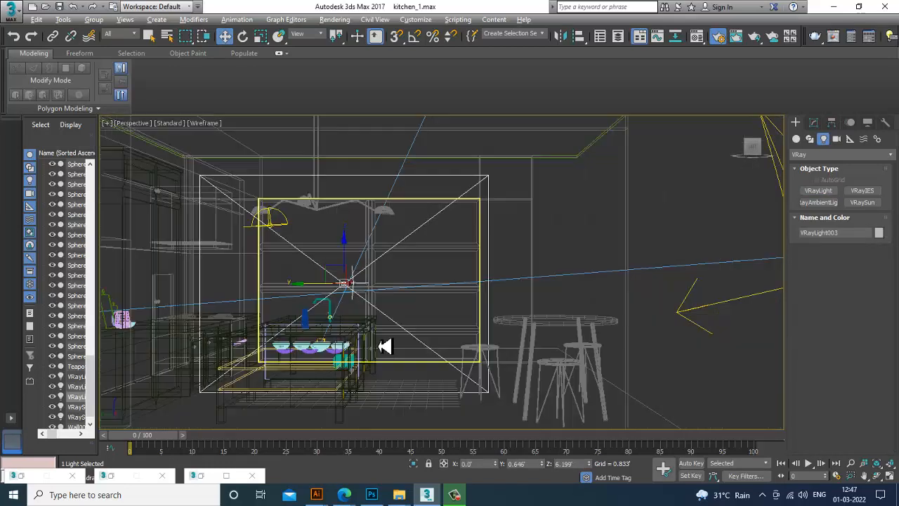
scroll(379, 347, down, 5)
alt+middle_drag(492, 356, 423, 372)
key(F3)
scroll(377, 354, up, 5)
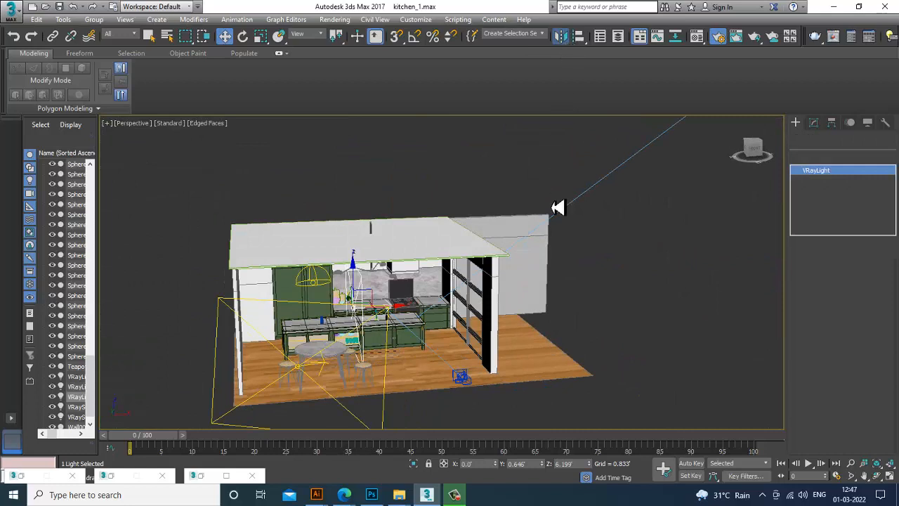
click(426, 335)
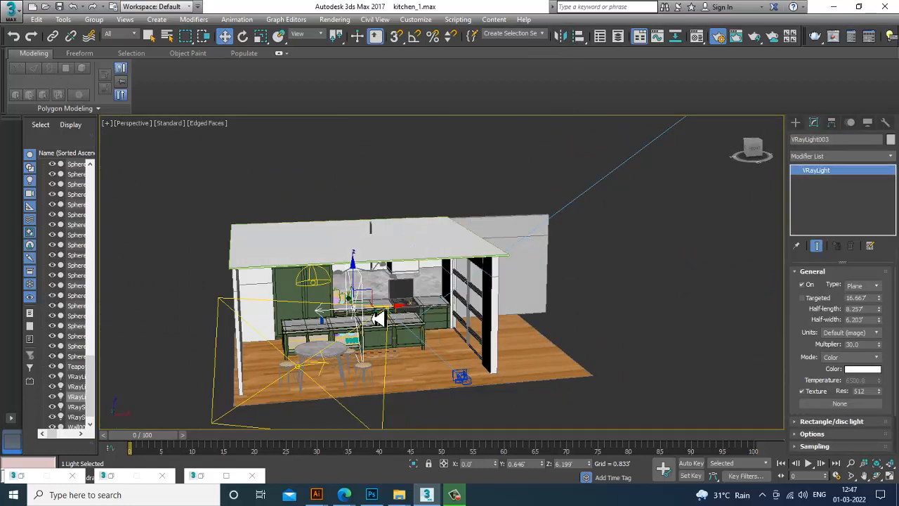
drag(409, 319, 502, 321)
scroll(500, 322, up, 6)
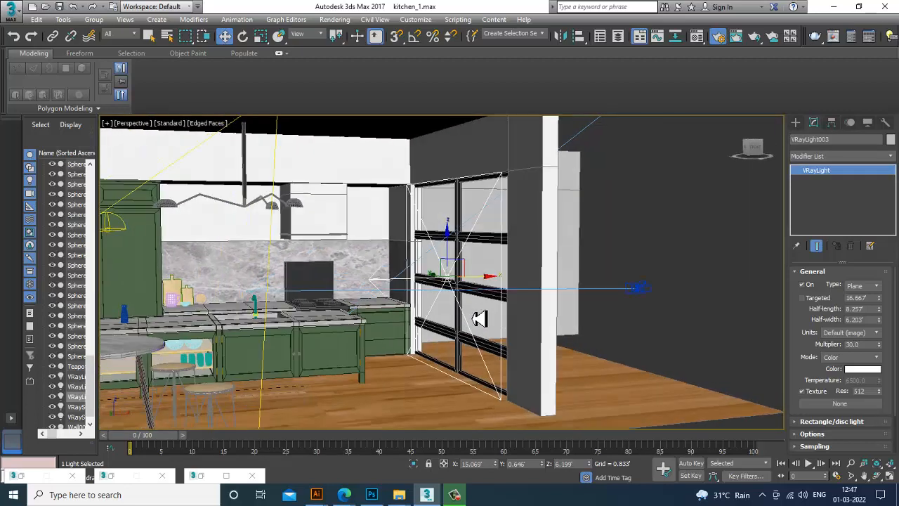
alt+middle_drag(460, 277, 473, 293)
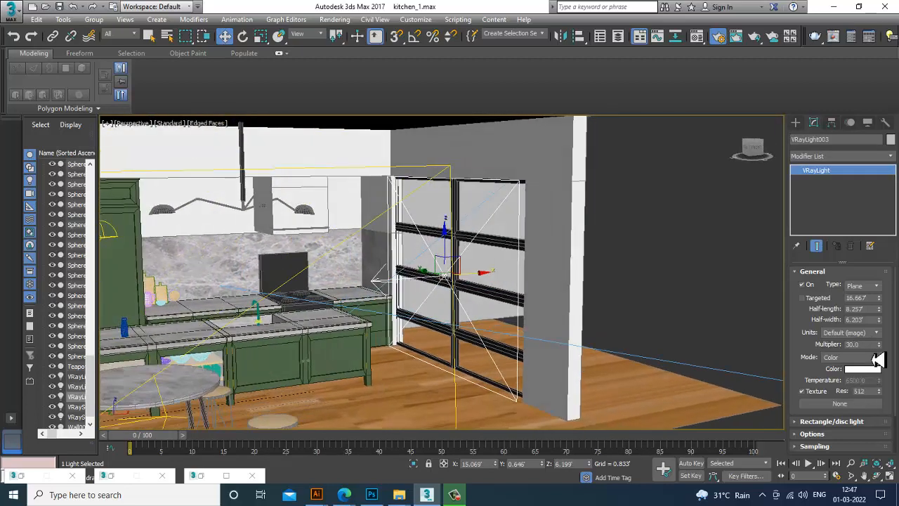
Set the VRayLight's multiplier to 0.02, keeping its white color
double_click(858, 344)
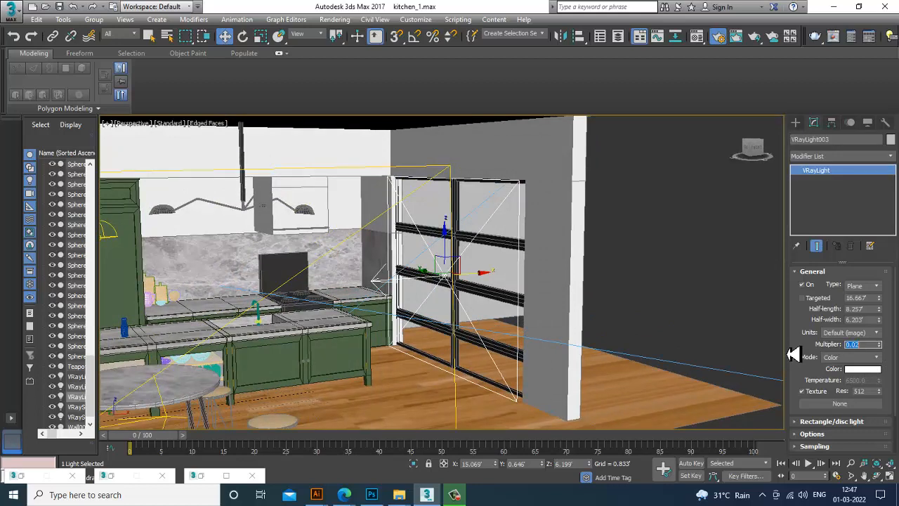
click(865, 370)
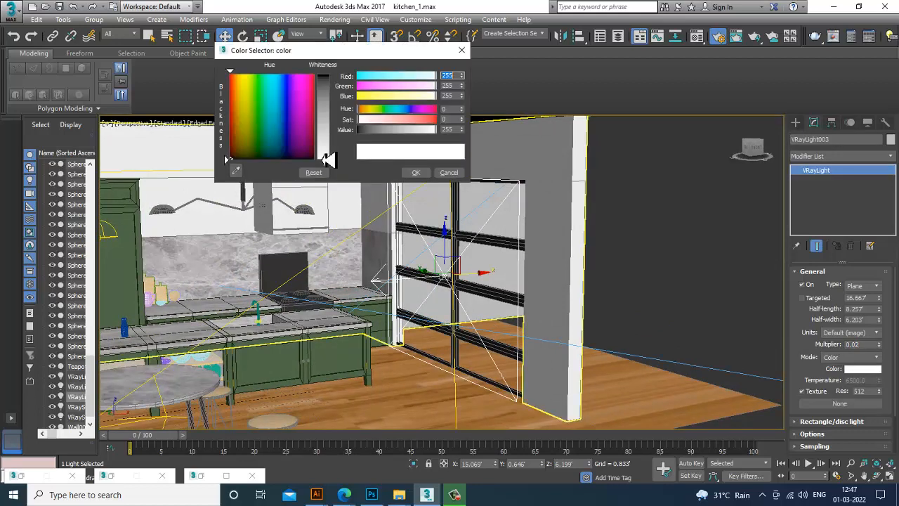
click(416, 175)
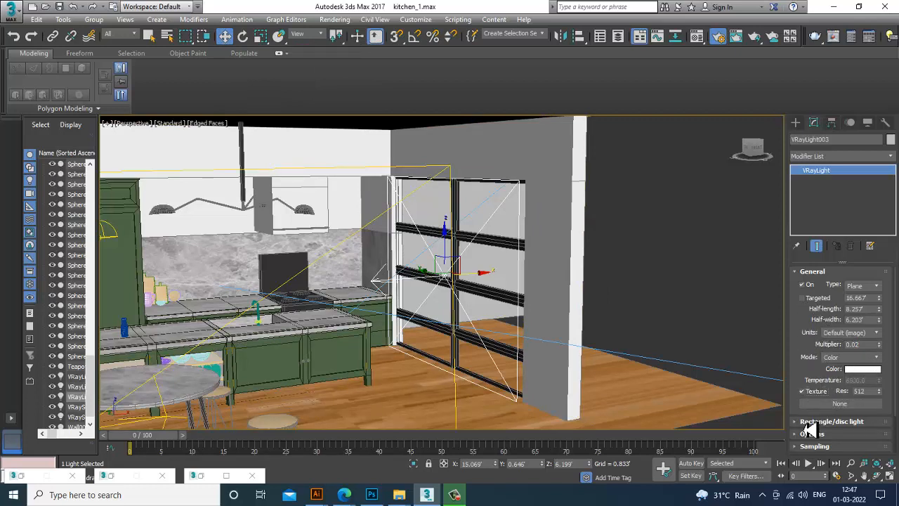
In the VRayLight options, turn off Cast shadows and enable Invisible and No decay
click(810, 436)
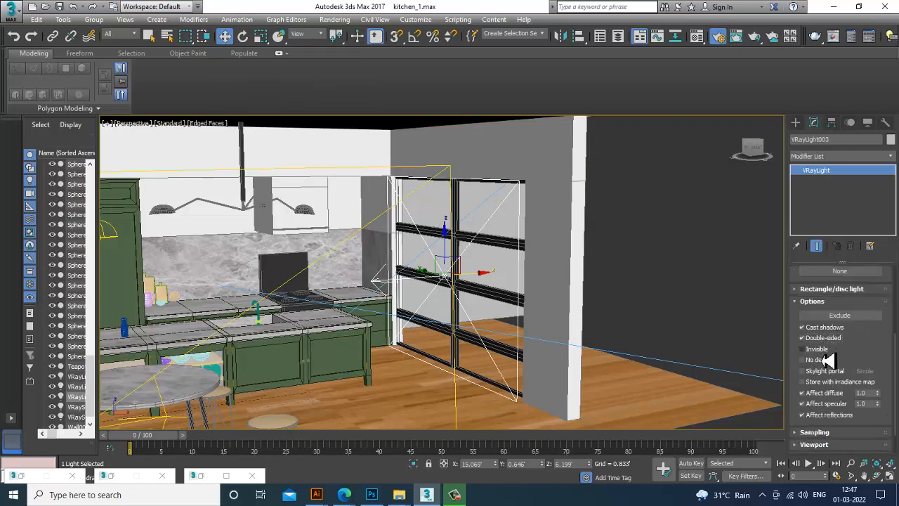
click(814, 327)
middle_drag(508, 269, 560, 271)
Reselect the VRayLight in the camera view and raise its multiplier to about 19.02
key(alt+w)
click(678, 334)
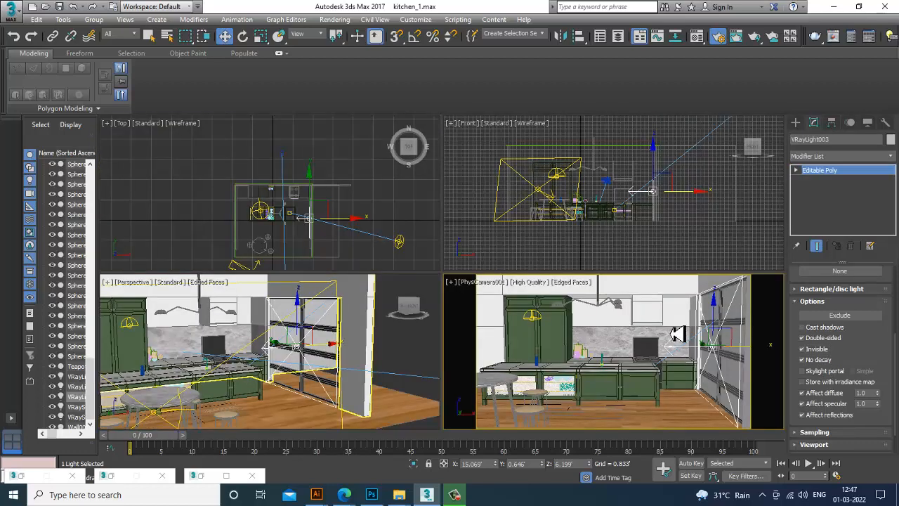
key(alt+w)
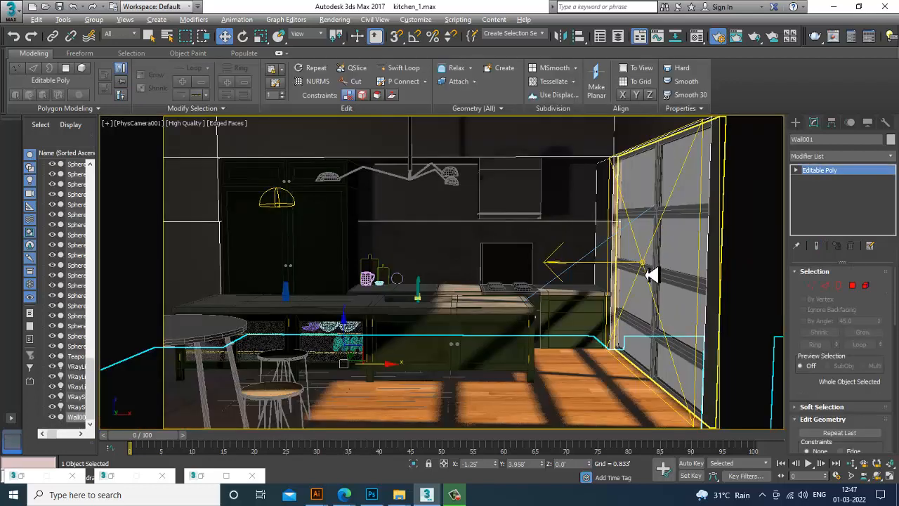
click(650, 270)
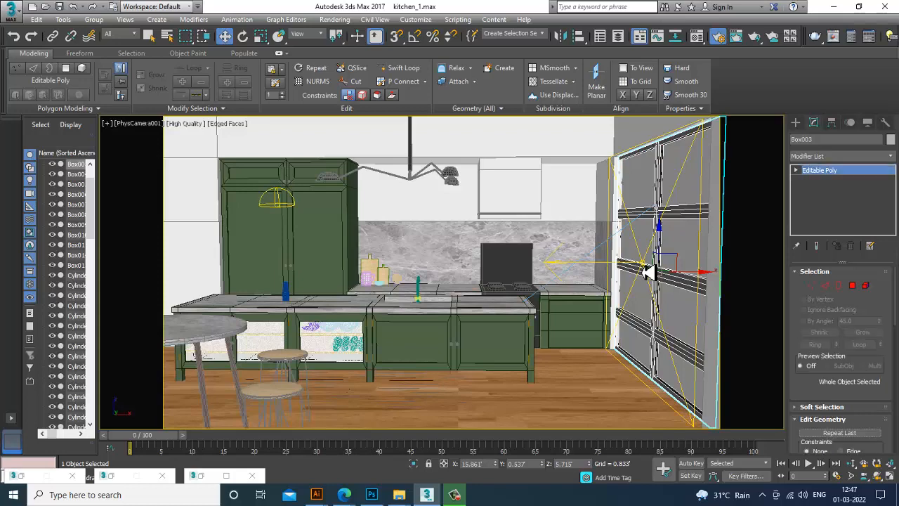
click(649, 272)
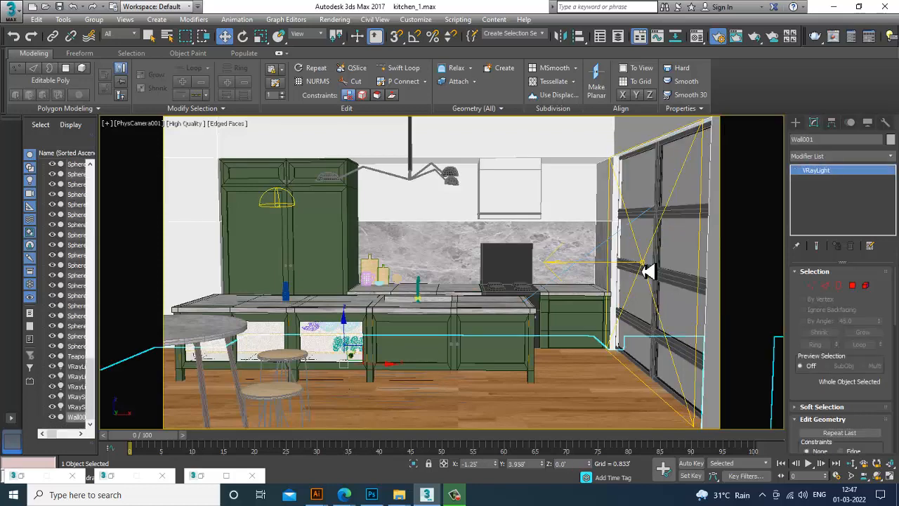
click(641, 268)
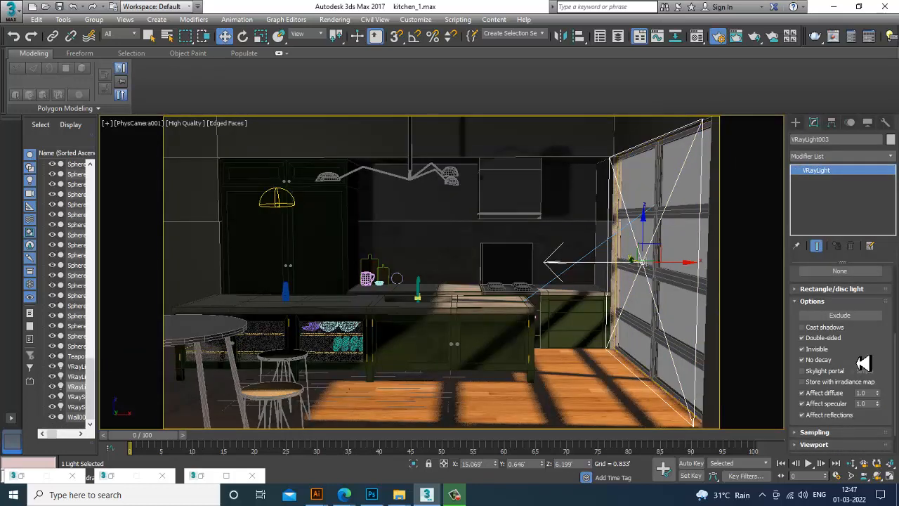
scroll(882, 383, up, 5)
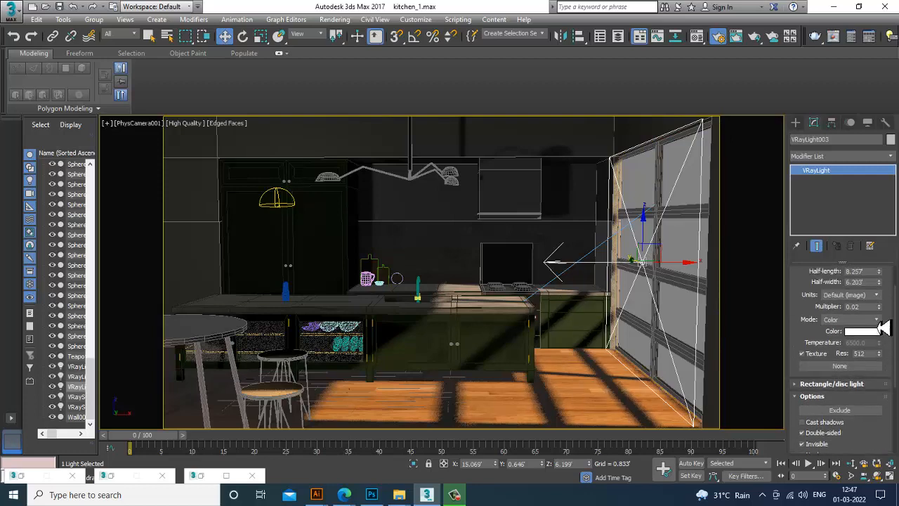
drag(881, 306, 882, 304)
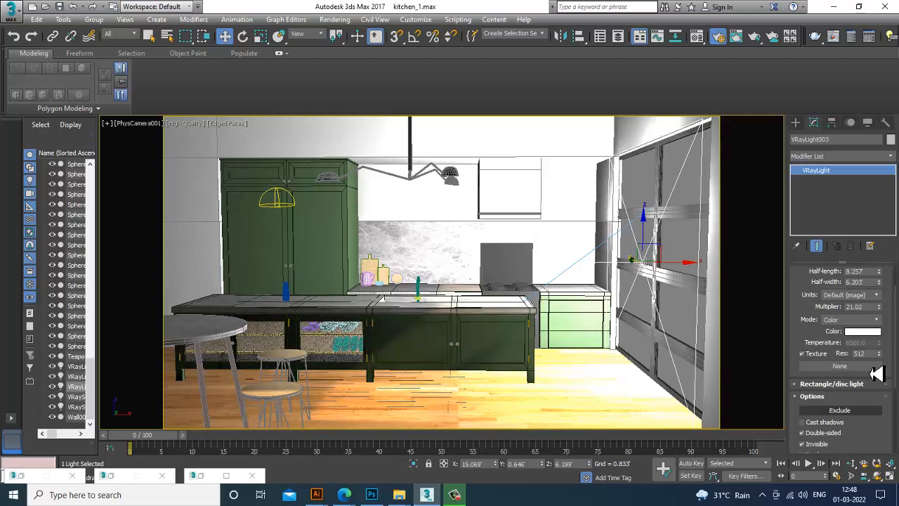
drag(880, 307, 889, 331)
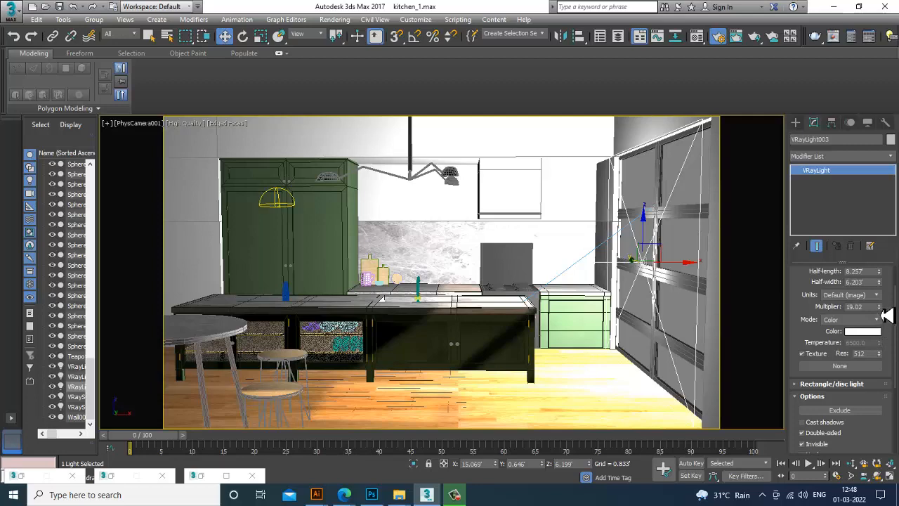
Lower the VRayLight's multiplier to about 1.02 and run a brief test render
drag(887, 317, 890, 324)
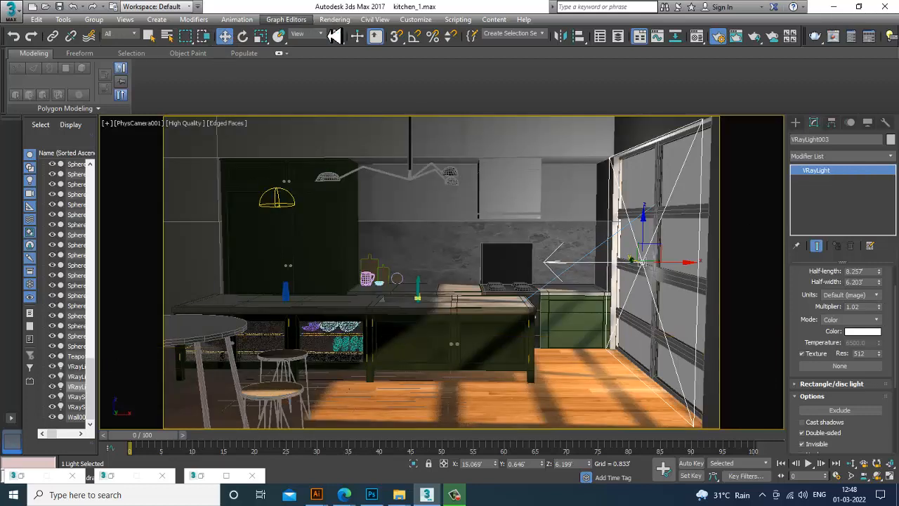
click(334, 19)
click(367, 35)
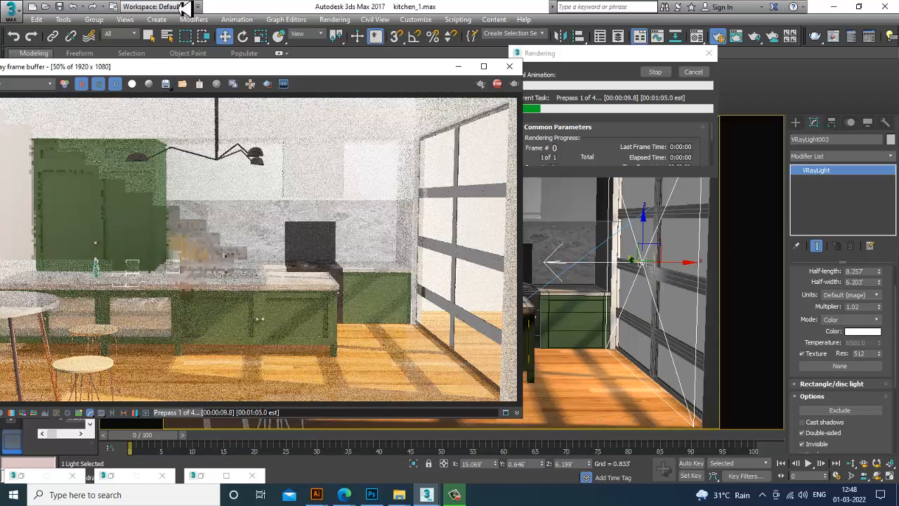
key(Escape)
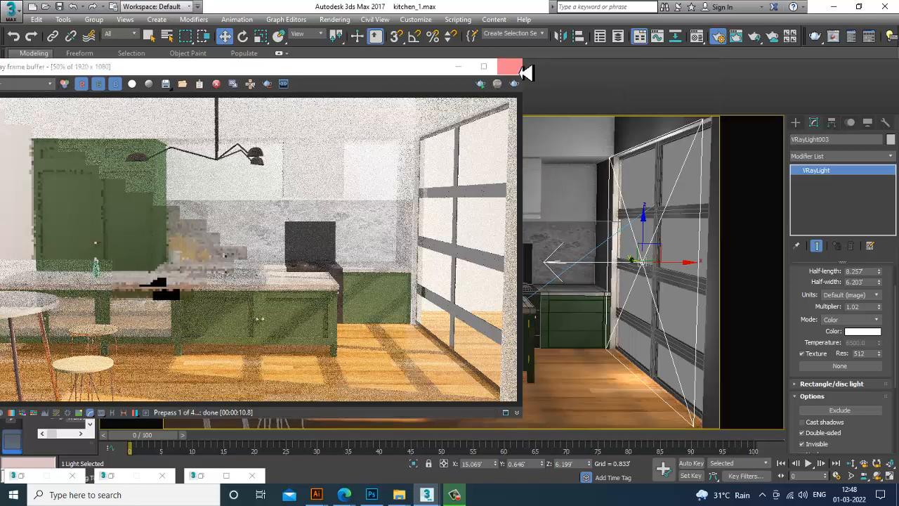
click(509, 66)
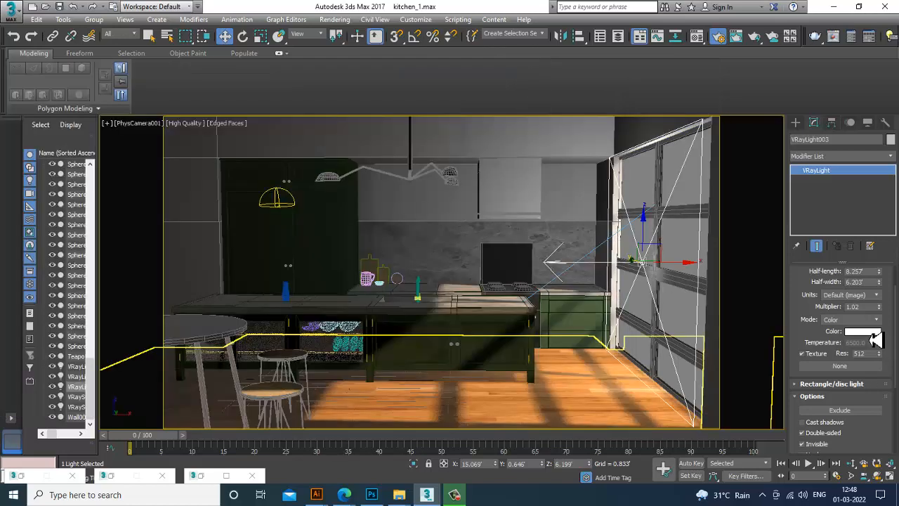
click(871, 332)
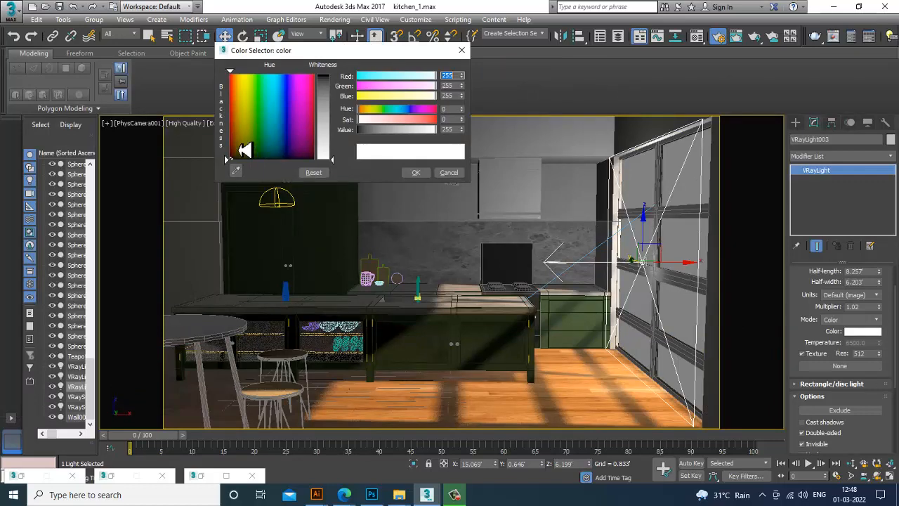
drag(239, 150, 241, 142)
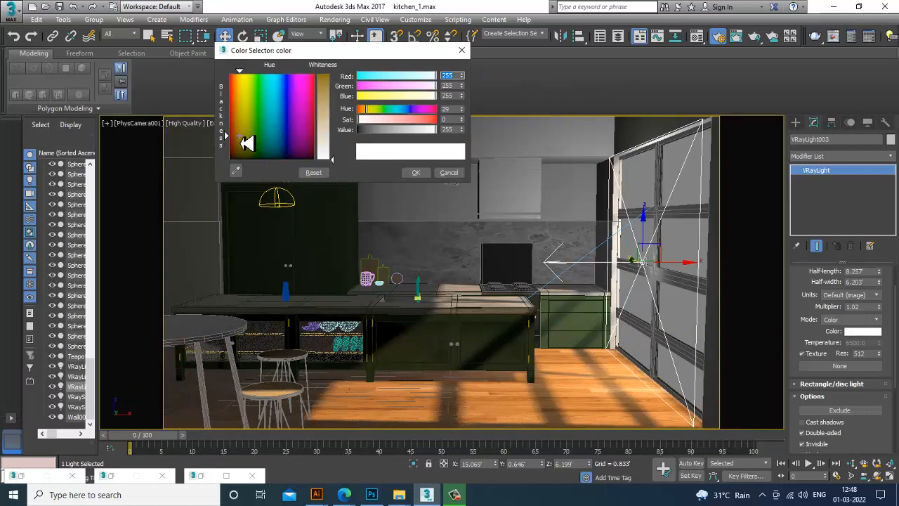
click(448, 173)
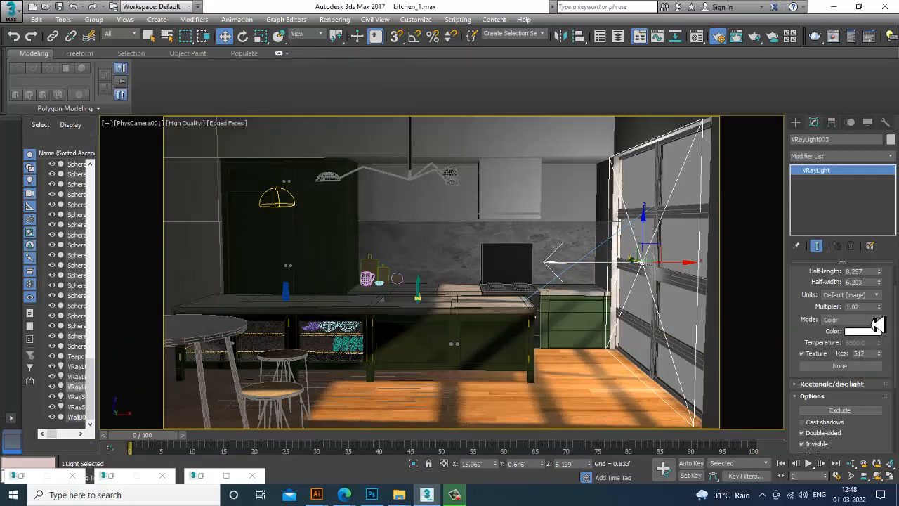
Switch the VRayLight's mode to Temperature and set its multiplier to 0.5
click(876, 320)
click(857, 341)
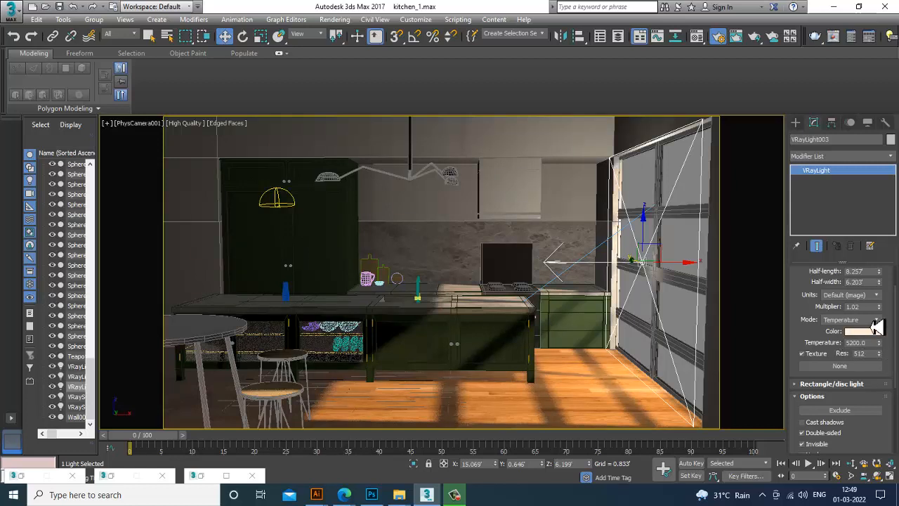
drag(871, 308, 827, 308)
text(0.)
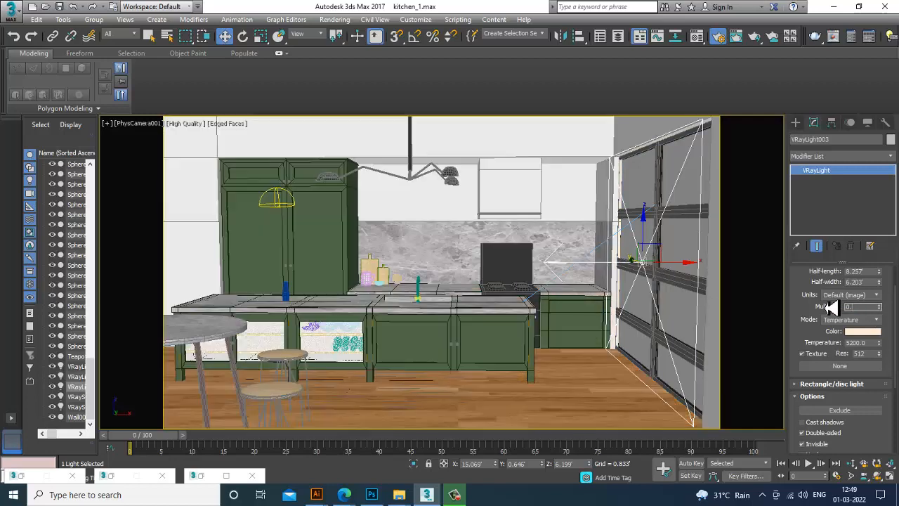
text(5)
key(Return)
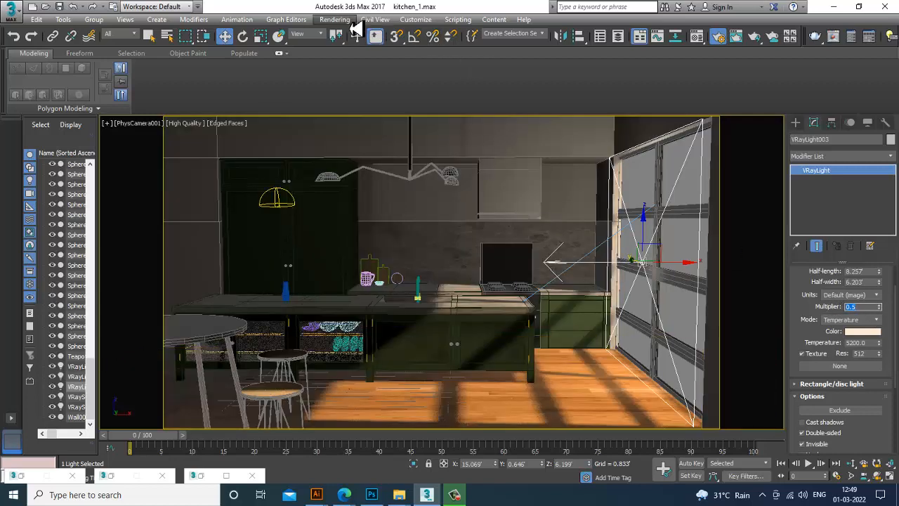
Run and stop a test render of the camera view
click(337, 20)
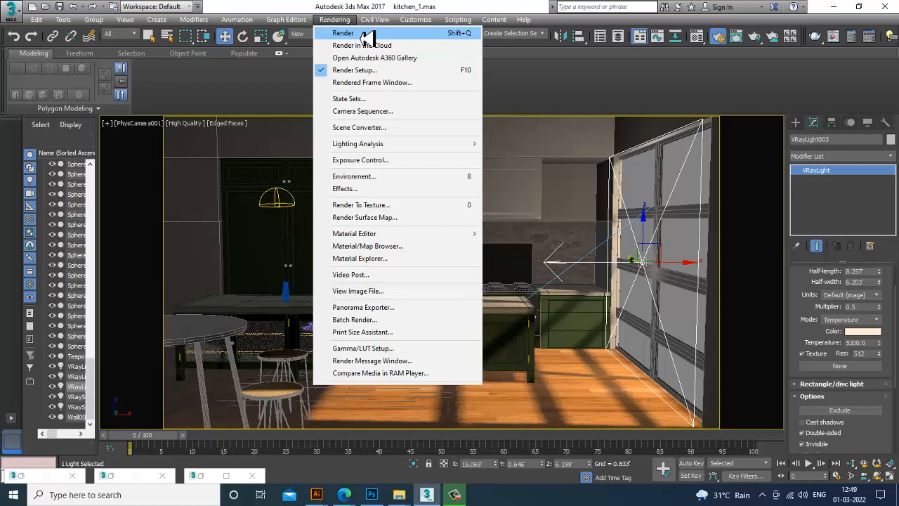
click(366, 35)
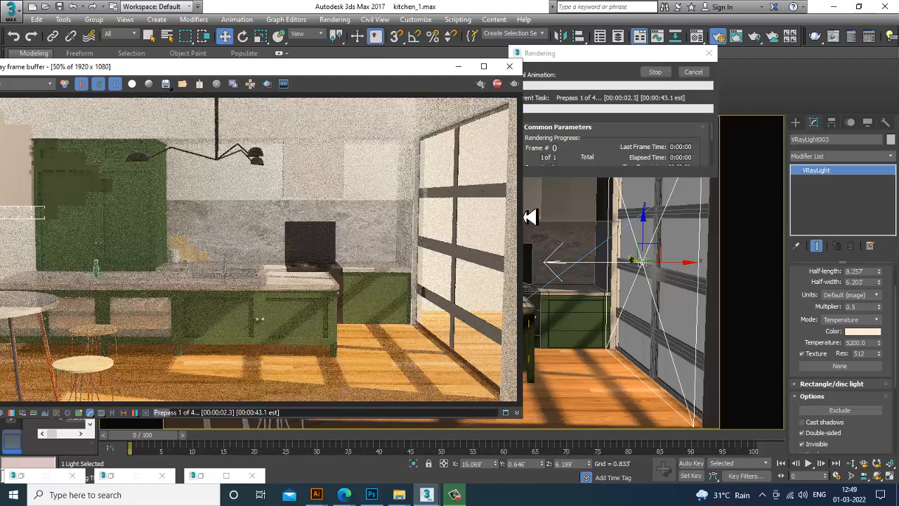
key(Escape)
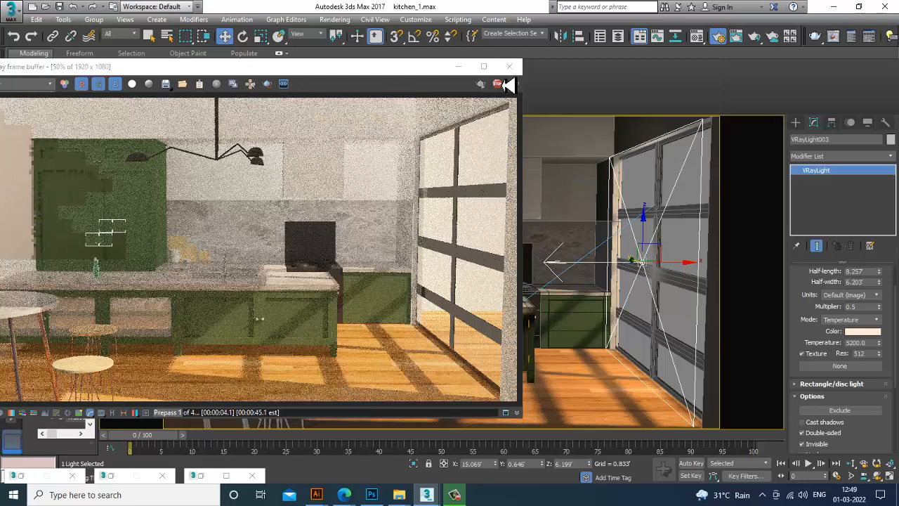
click(509, 66)
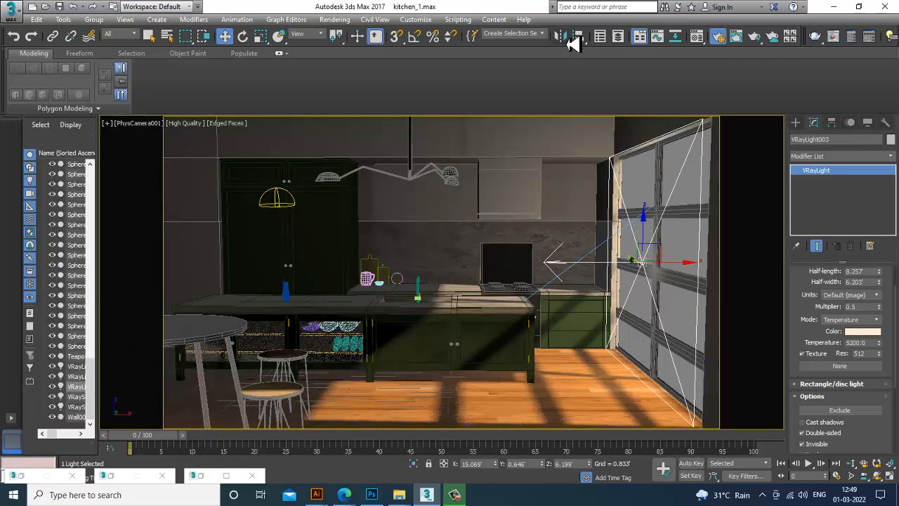
Try moving the VRayLight further into the room along its X axis
click(568, 38)
click(422, 334)
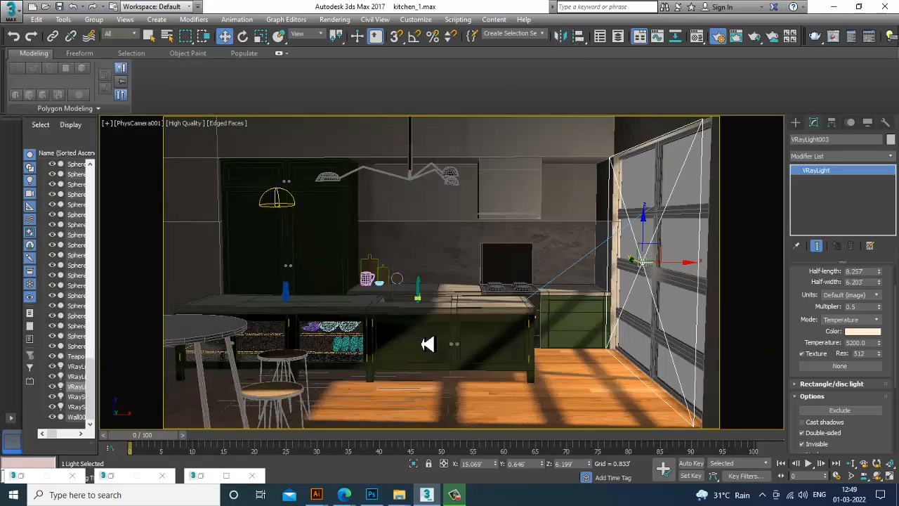
drag(682, 261, 657, 262)
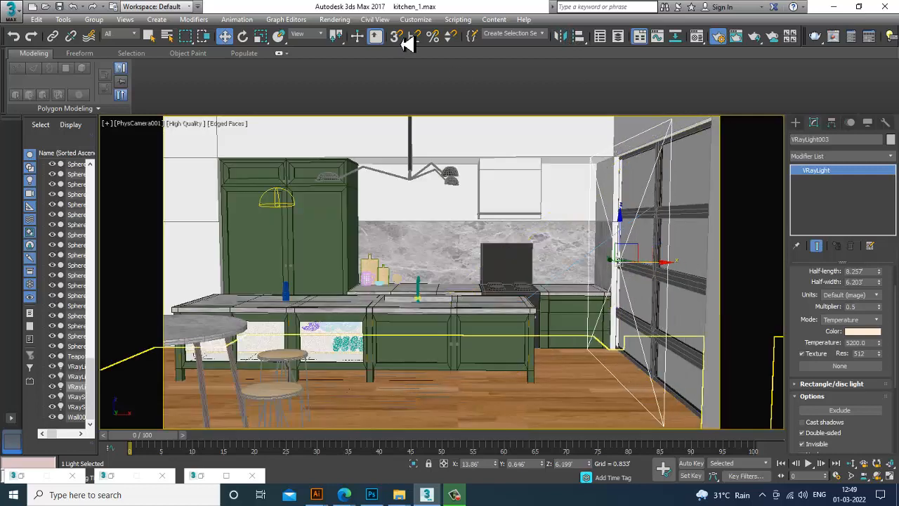
Run and stop a test render with the moved light
click(334, 19)
click(357, 41)
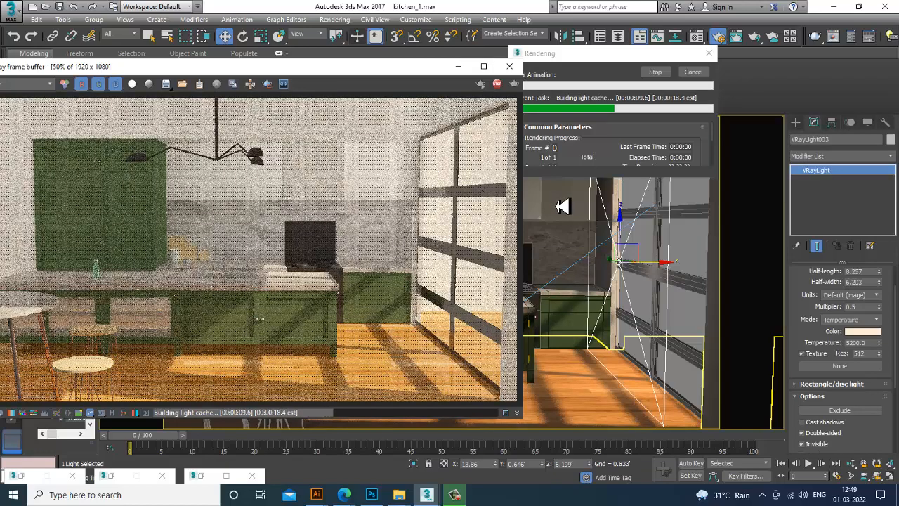
key(Escape)
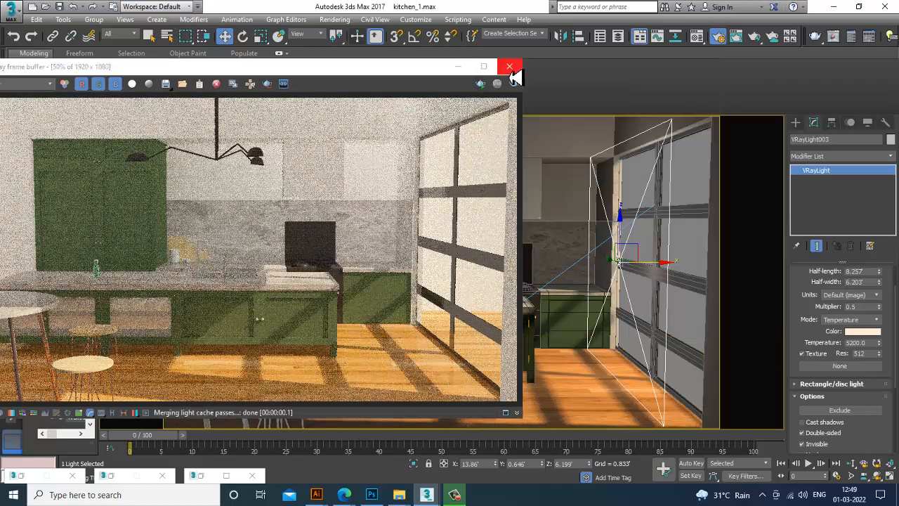
click(510, 66)
Undo the light move and expand the VRayLight's Sampling settings
key(ctrl+z)
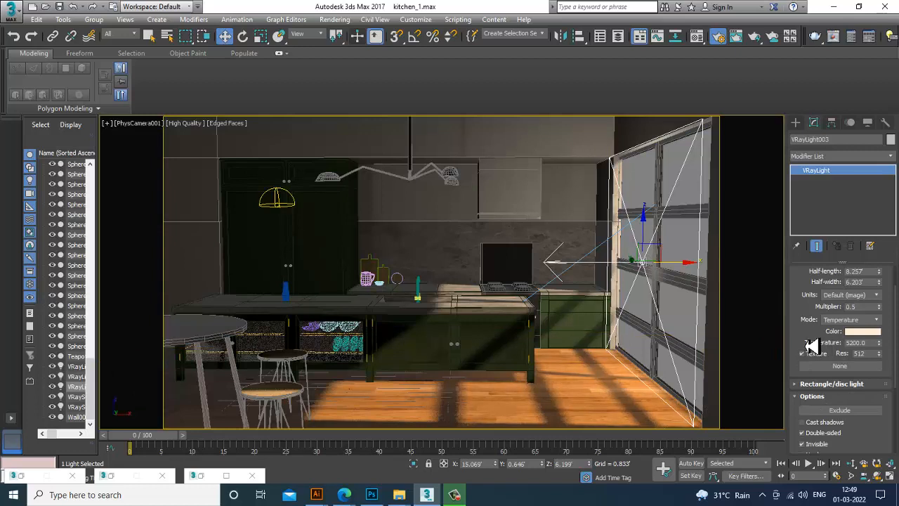
scroll(825, 346, down, 1)
scroll(846, 338, down, 5)
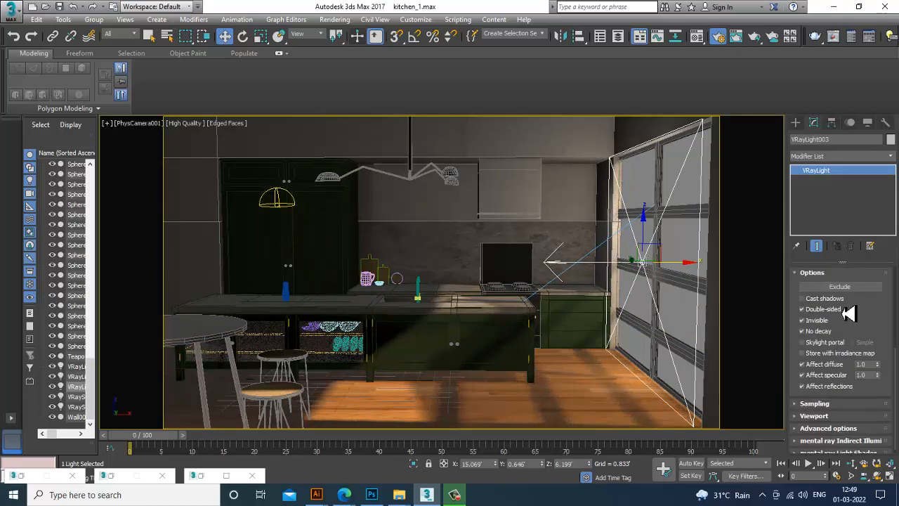
click(831, 399)
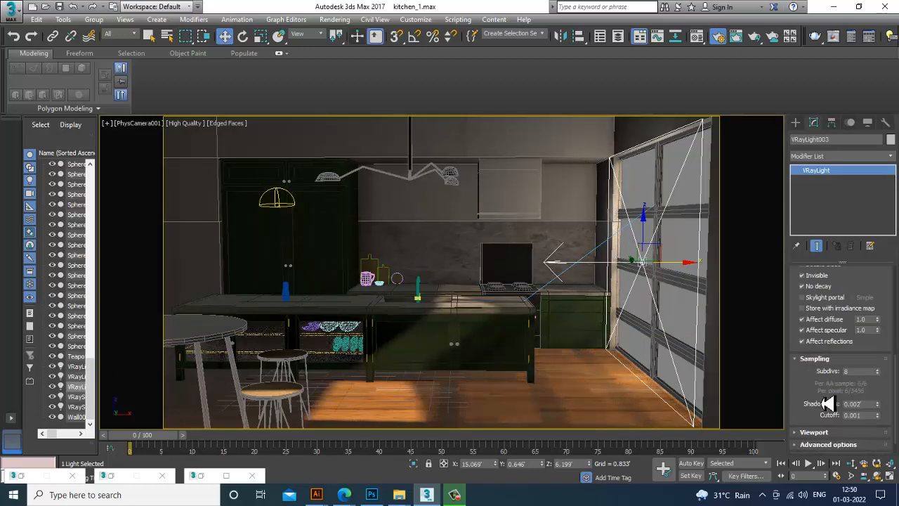
drag(827, 382, 822, 380)
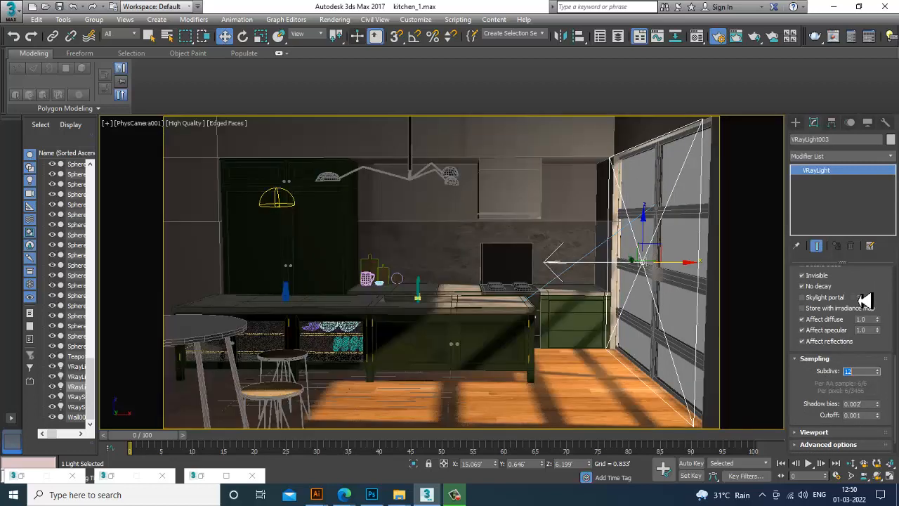
drag(863, 302, 871, 447)
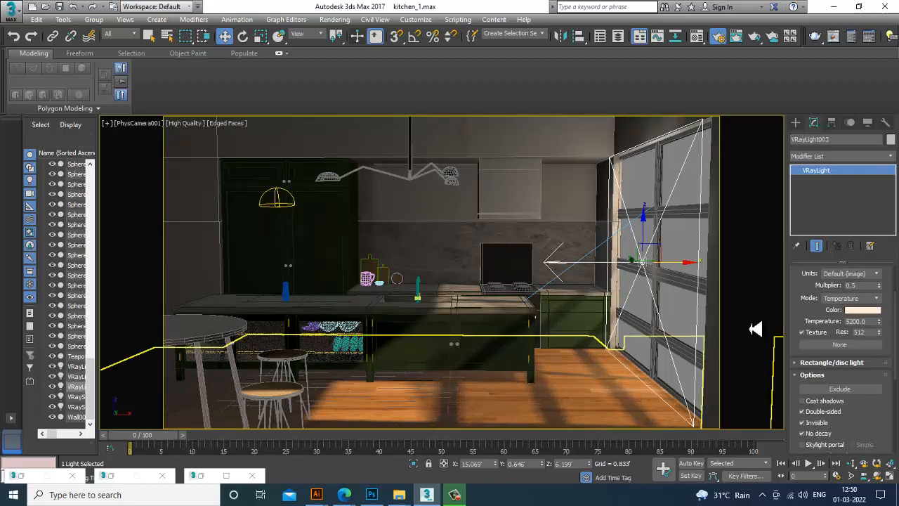
Assign the VRayHDRI Map #9 as the VRayLight's texture and set the texture resolution to 1024
key(m)
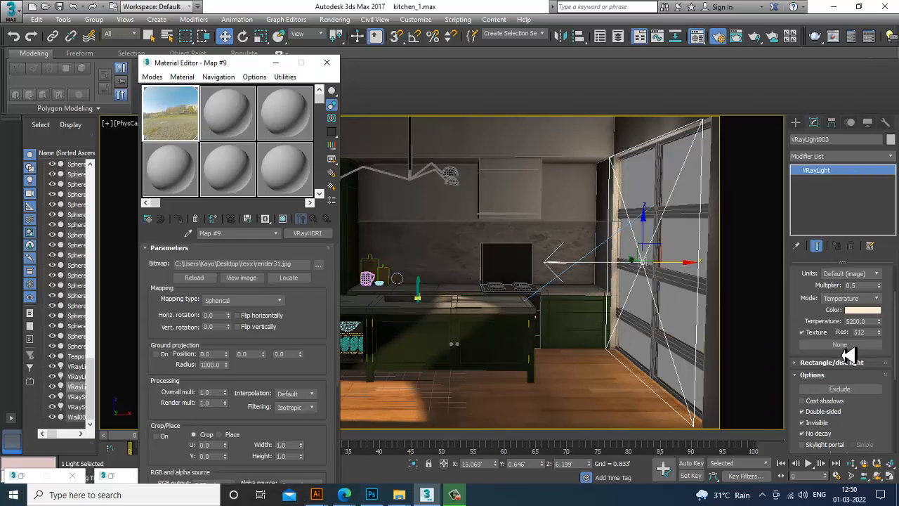
drag(847, 351, 843, 346)
click(424, 278)
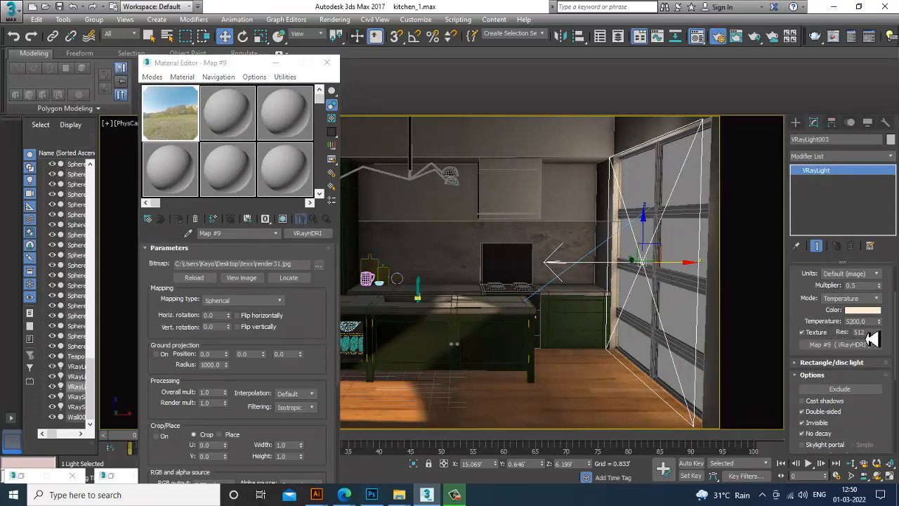
text(1024)
key(Return)
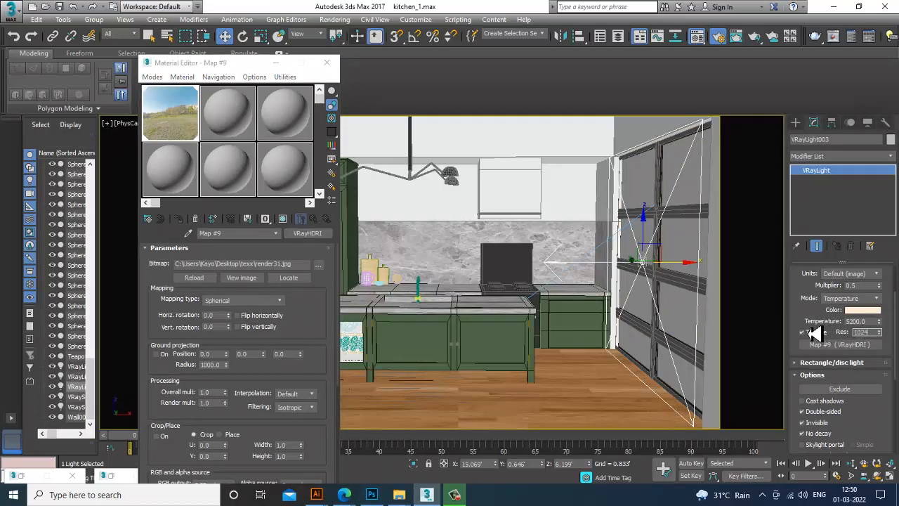
click(327, 63)
Render the camera view
click(338, 21)
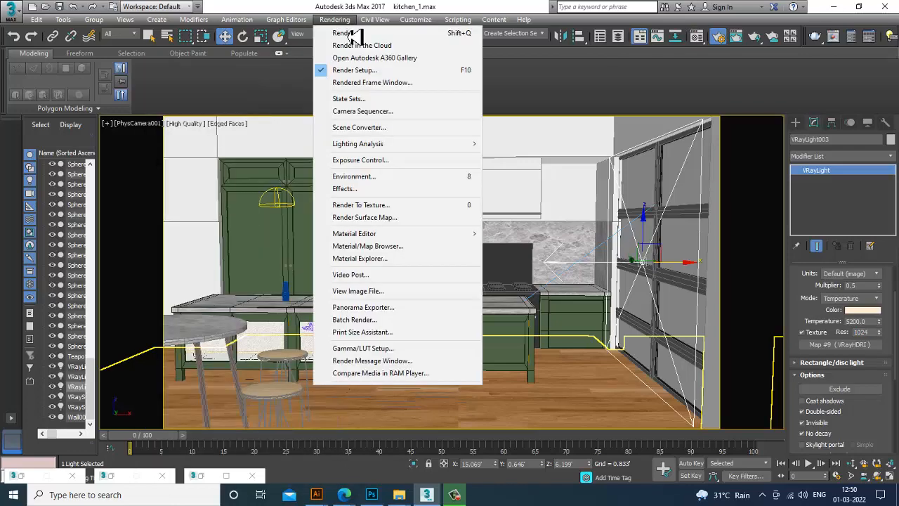
click(349, 35)
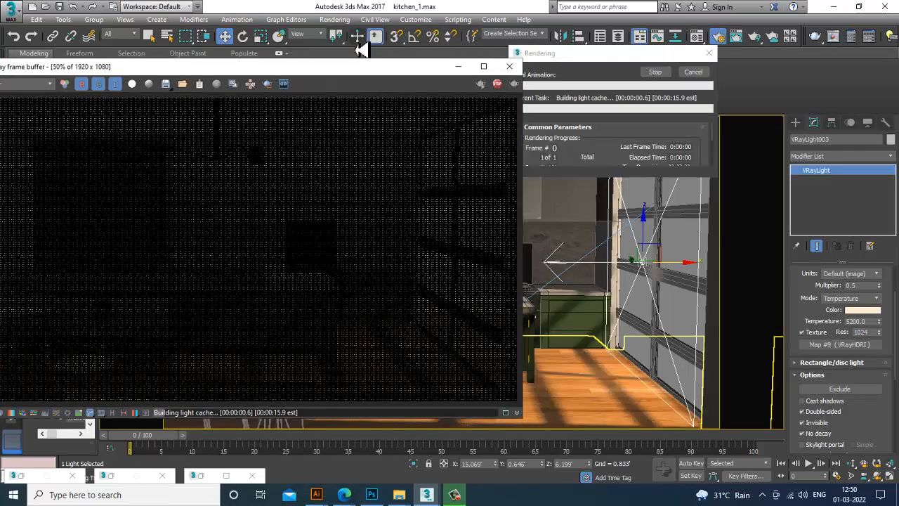